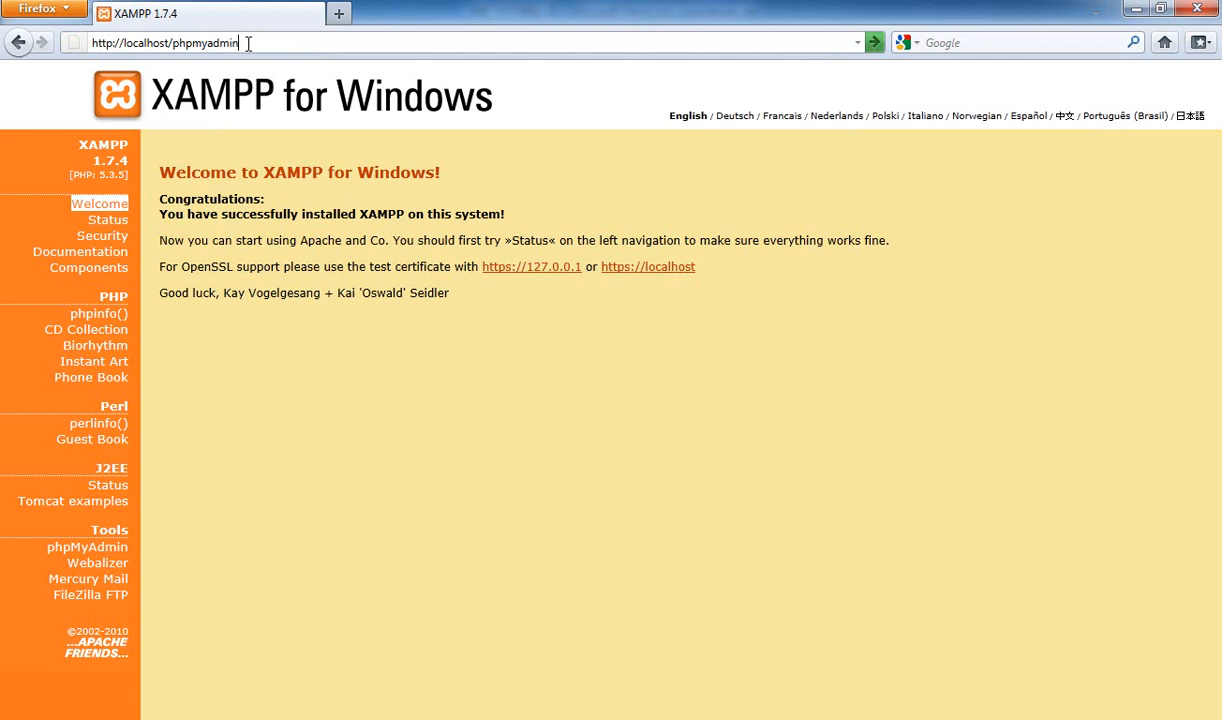
{"action": "key", "text": "alt+Tab"}
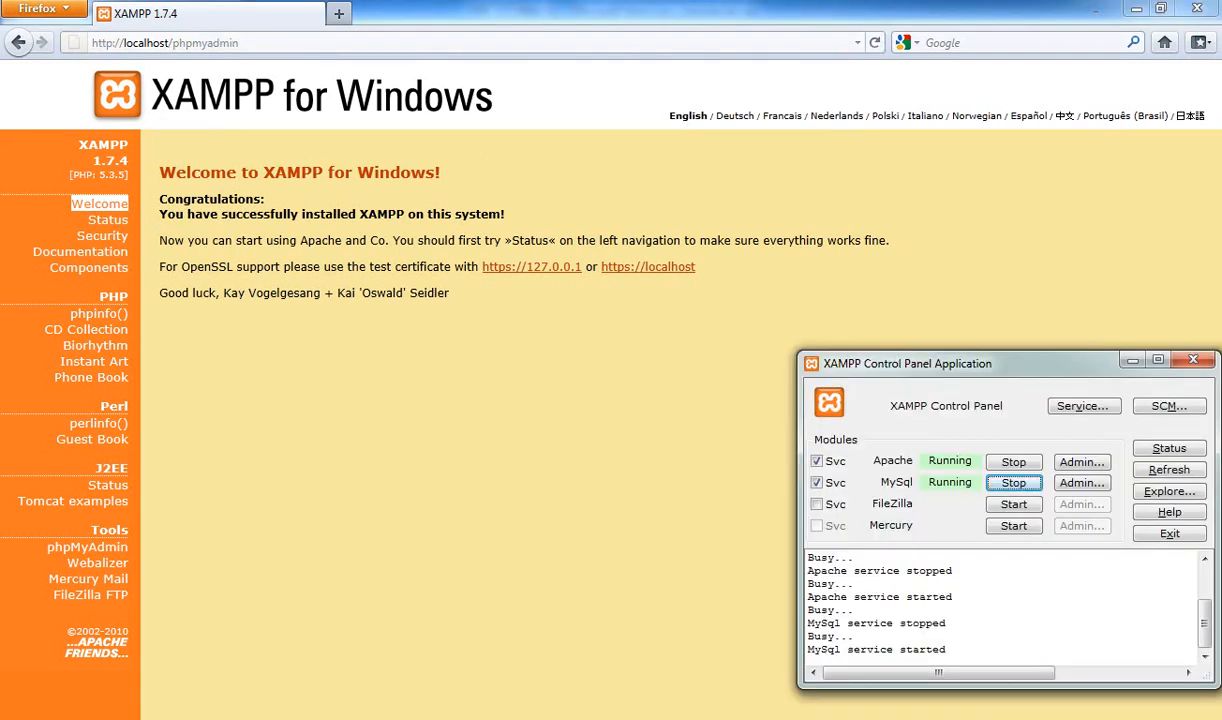
{"action": "left_click", "coordinate": [640, 400]}
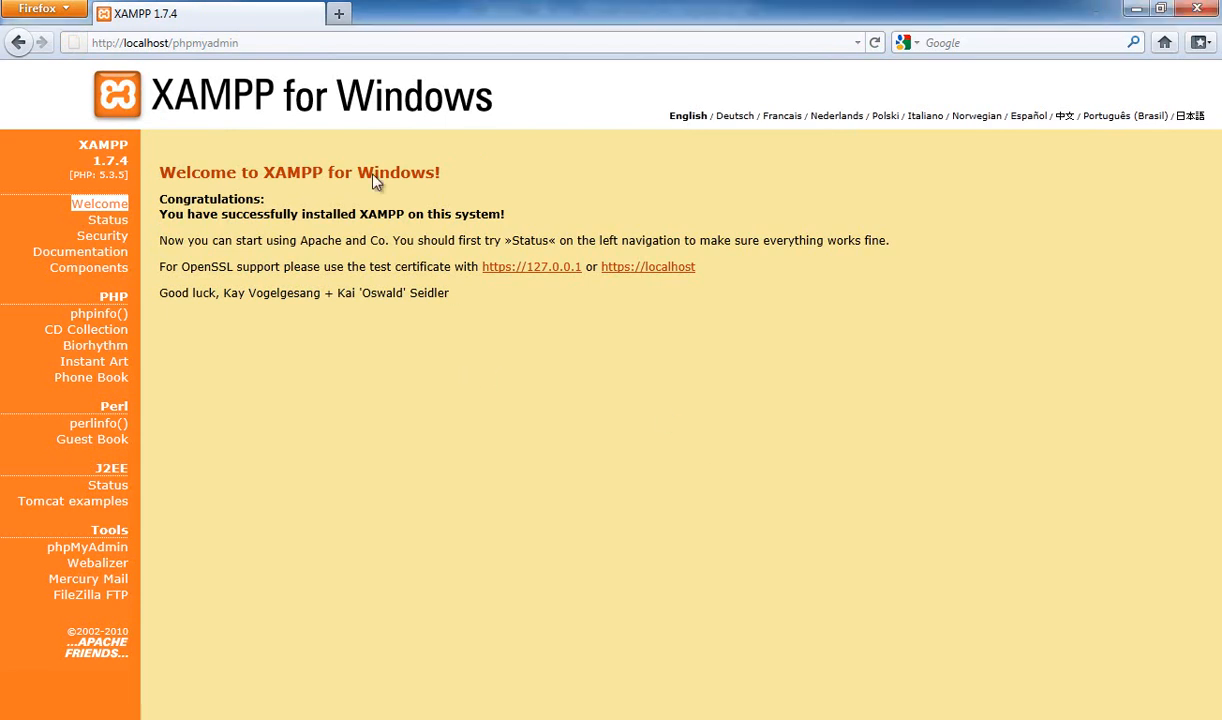
{"action": "left_click", "coordinate": [287, 42]}
{"action": "left_click", "coordinate": [303, 45]}
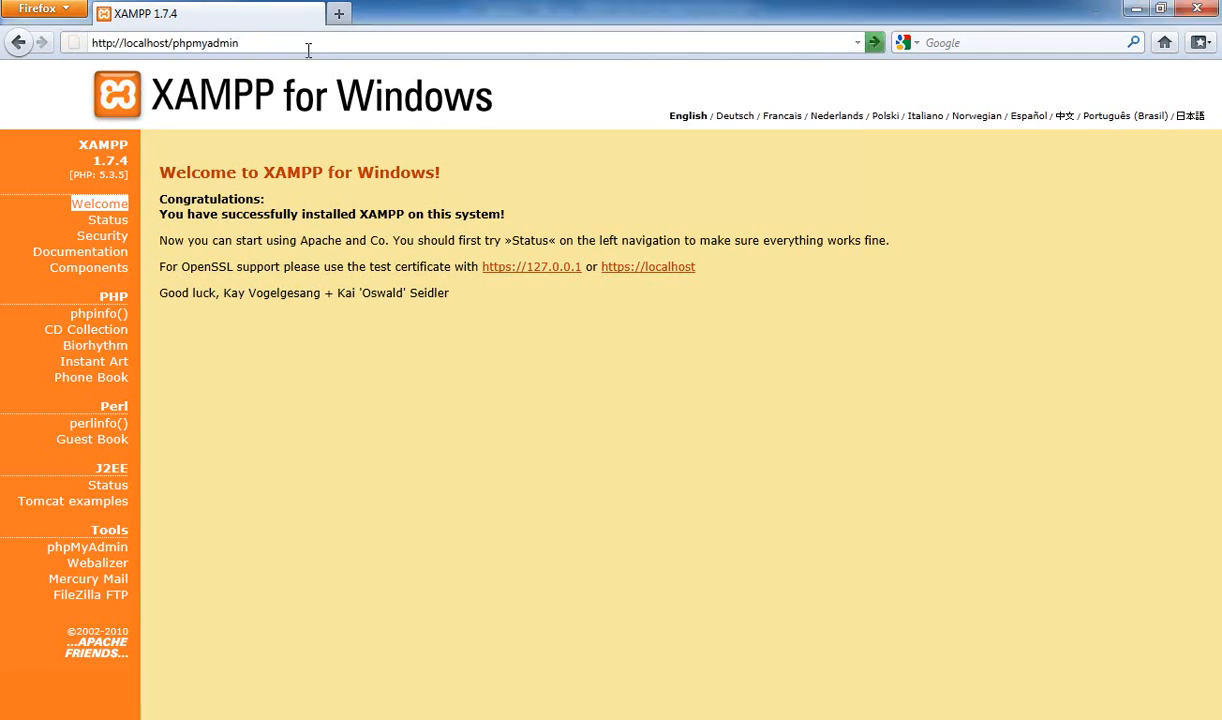
{"action": "key", "text": "Return"}
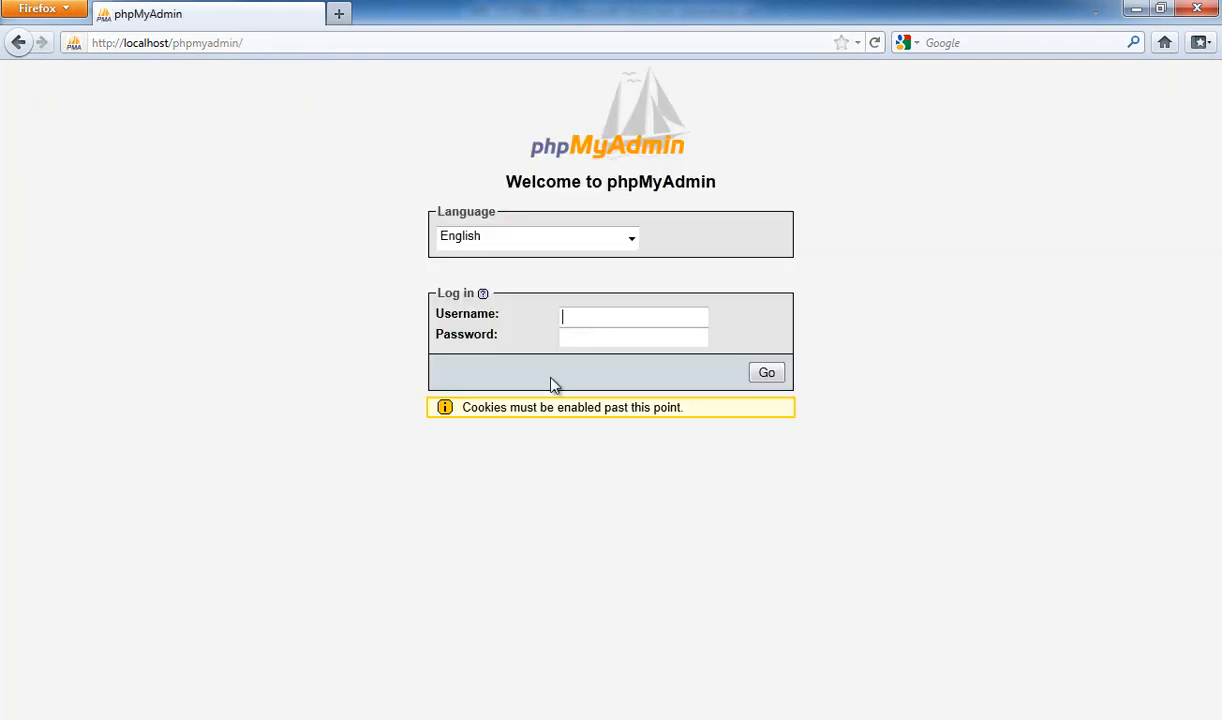
Log in to phpMyAdmin as root with an empty password
{"action": "left_click_drag", "start_coordinate": [692, 412], "coordinate": [462, 427]}
{"action": "left_click", "coordinate": [470, 422]}
{"action": "left_click", "coordinate": [584, 321]}
{"action": "left_click", "coordinate": [662, 345]}
{"action": "left_click", "coordinate": [768, 374]}
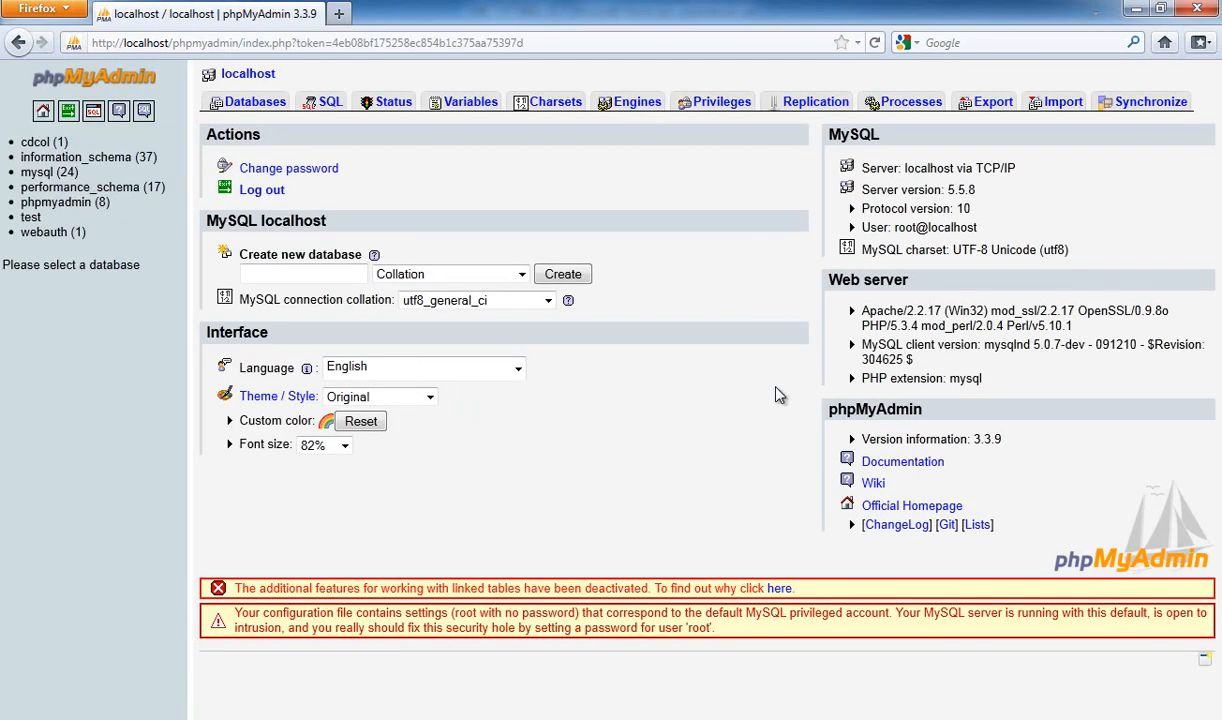
Give the root account a new password, confirm it, and save the change
{"action": "left_click", "coordinate": [288, 172]}
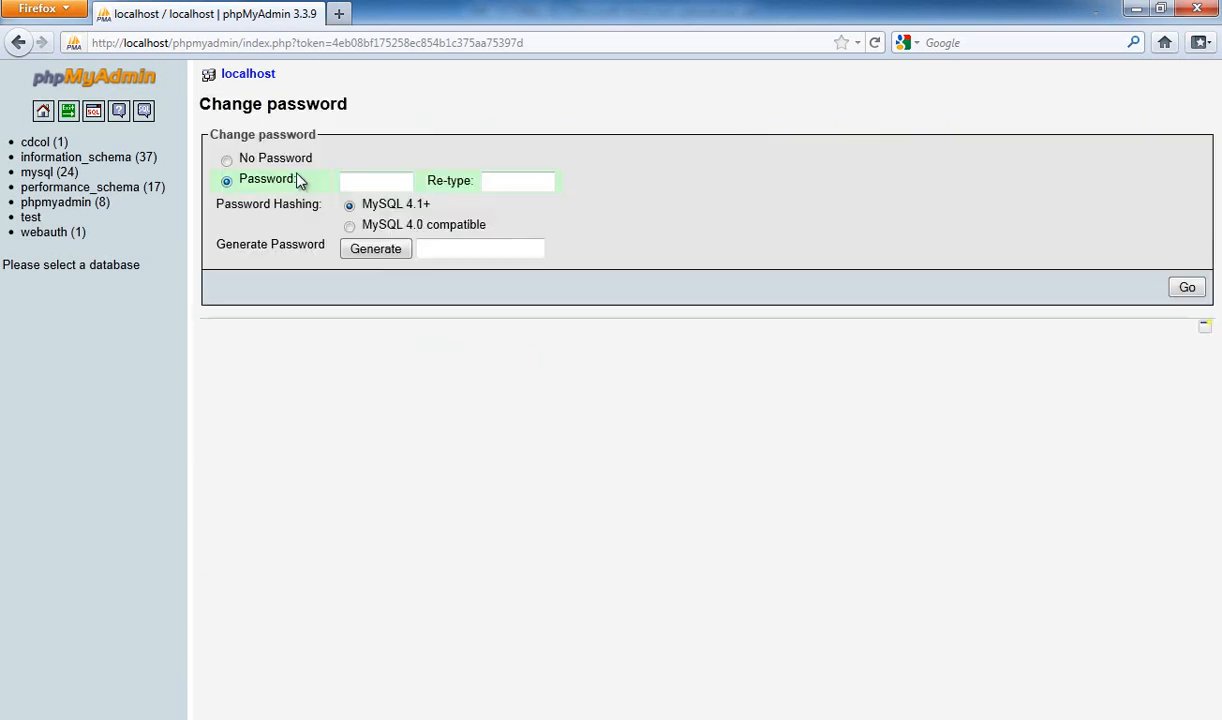
{"action": "left_click", "coordinate": [378, 185]}
{"action": "type", "text": "root"}
{"action": "left_click", "coordinate": [509, 182]}
{"action": "type", "text": "r"}
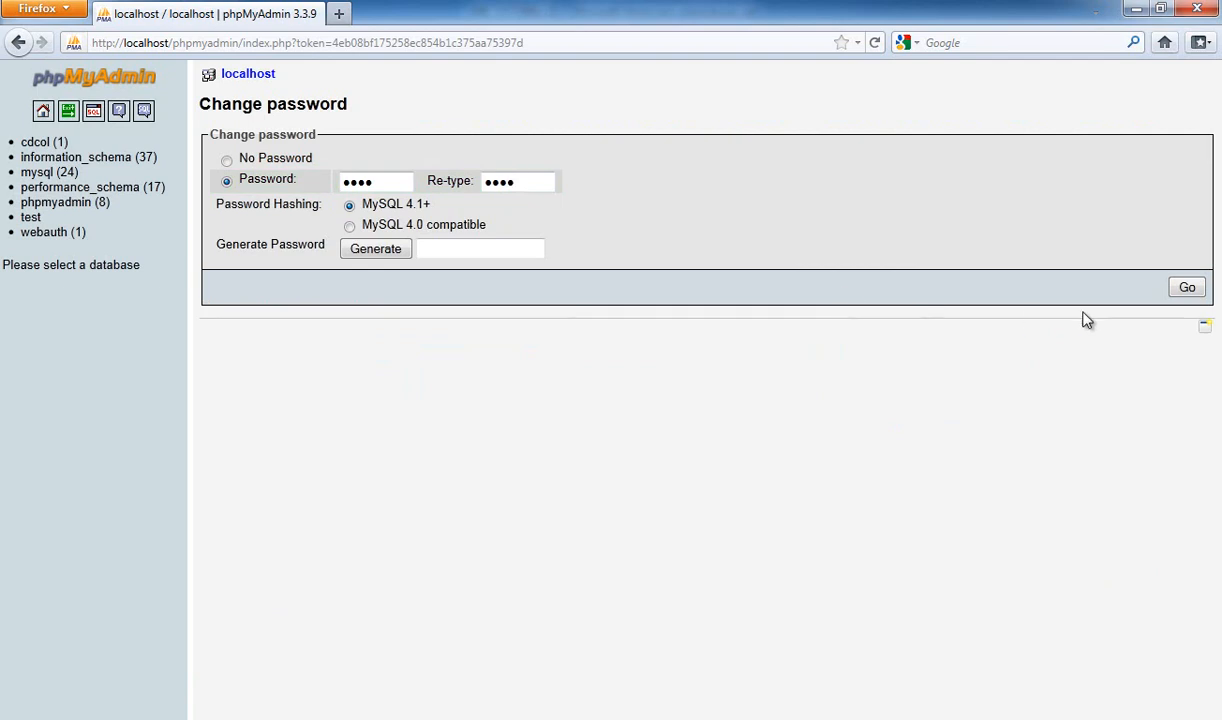
{"action": "left_click", "coordinate": [1185, 289]}
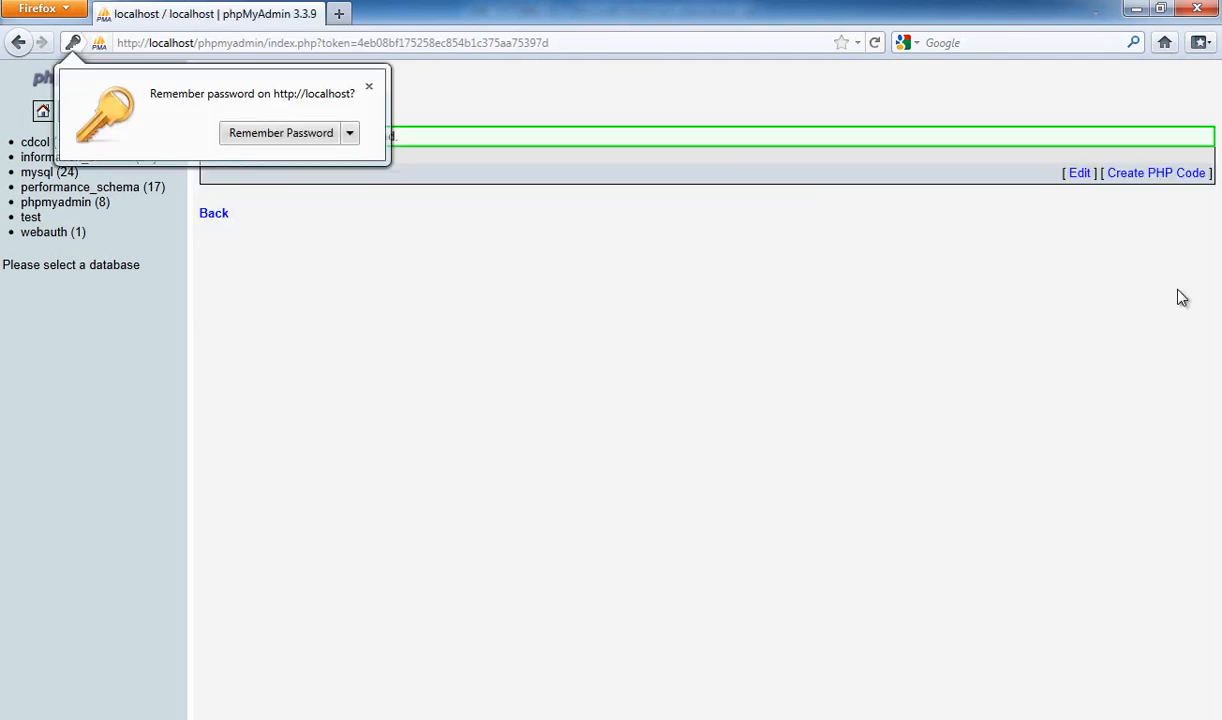
{"action": "left_click", "coordinate": [365, 88]}
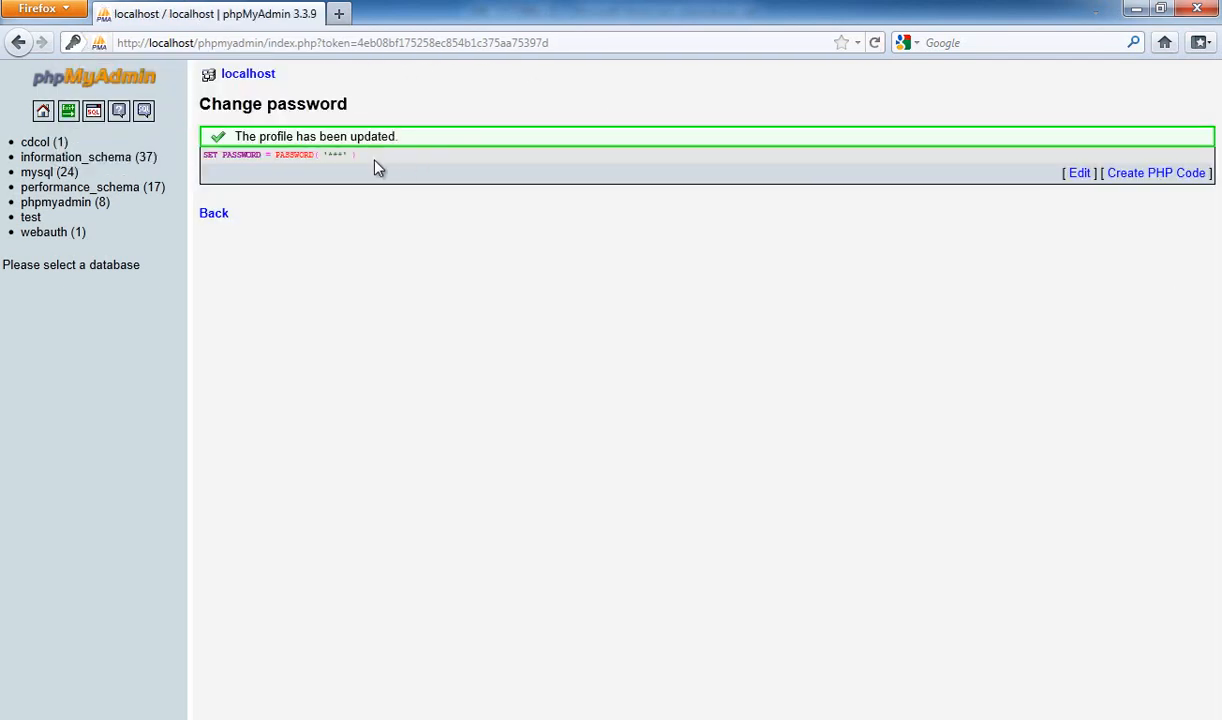
Log out of phpMyAdmin and log back in as root with the new password
{"action": "left_click", "coordinate": [70, 117]}
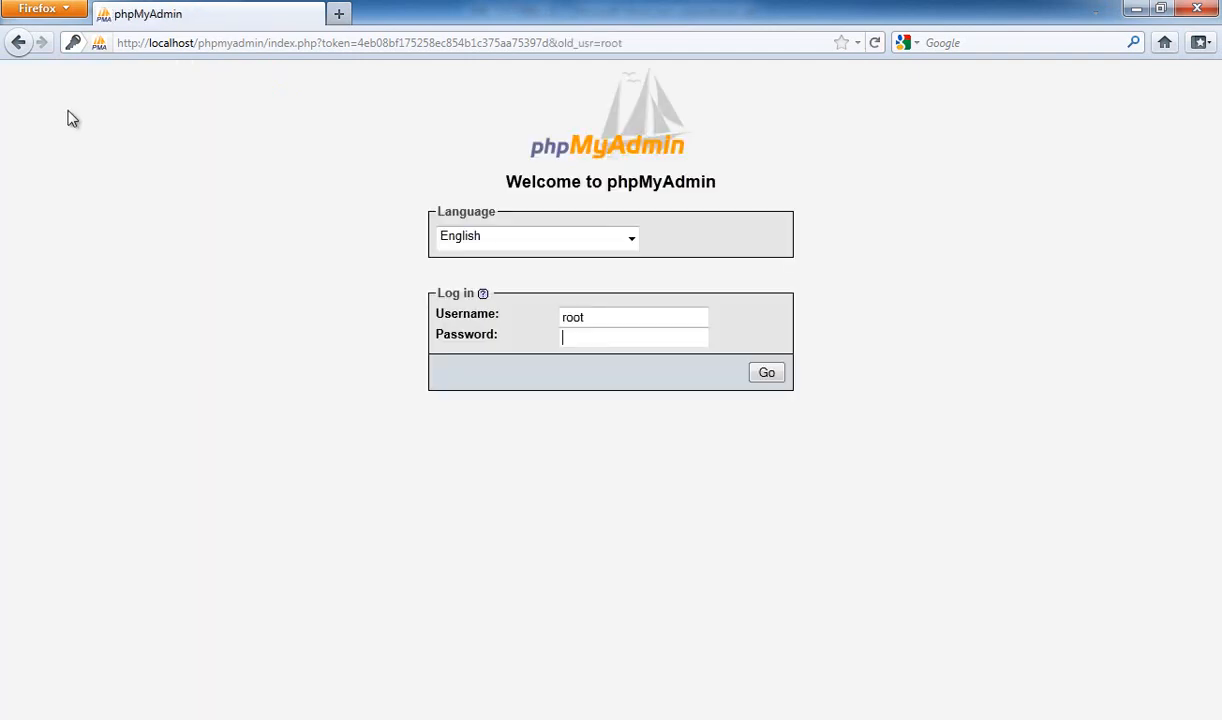
{"action": "type", "text": "●"}
{"action": "left_click", "coordinate": [777, 377]}
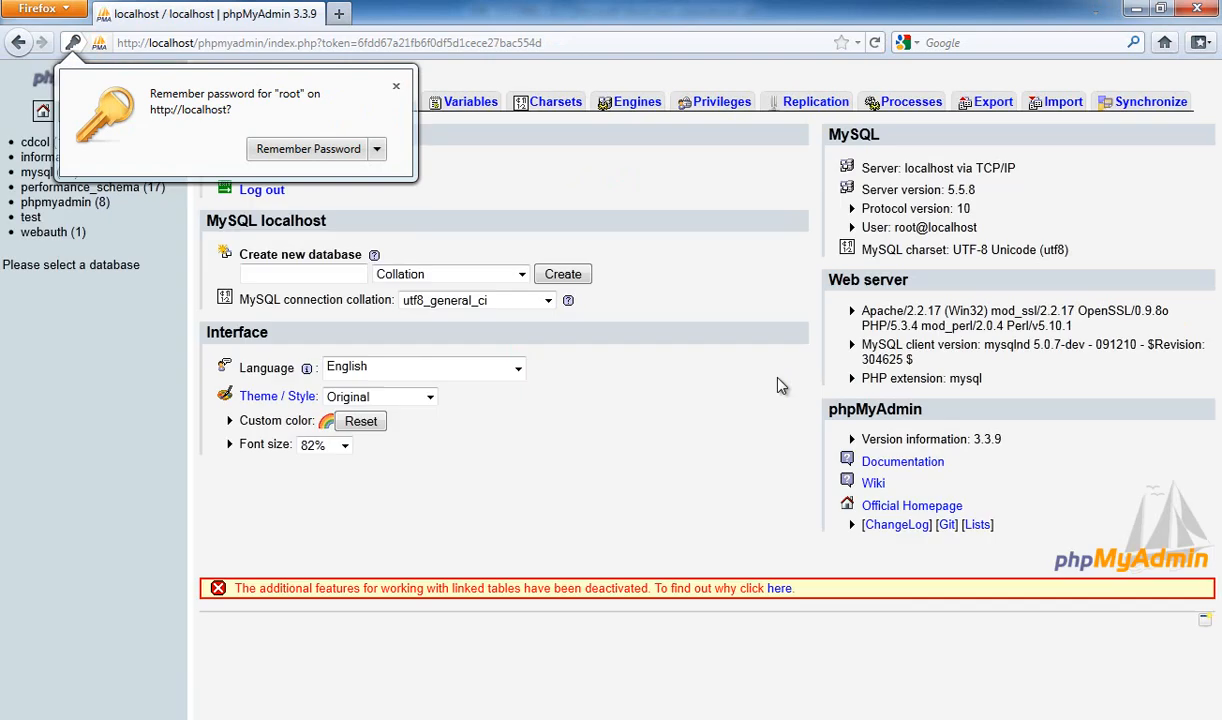
{"action": "left_click", "coordinate": [396, 86]}
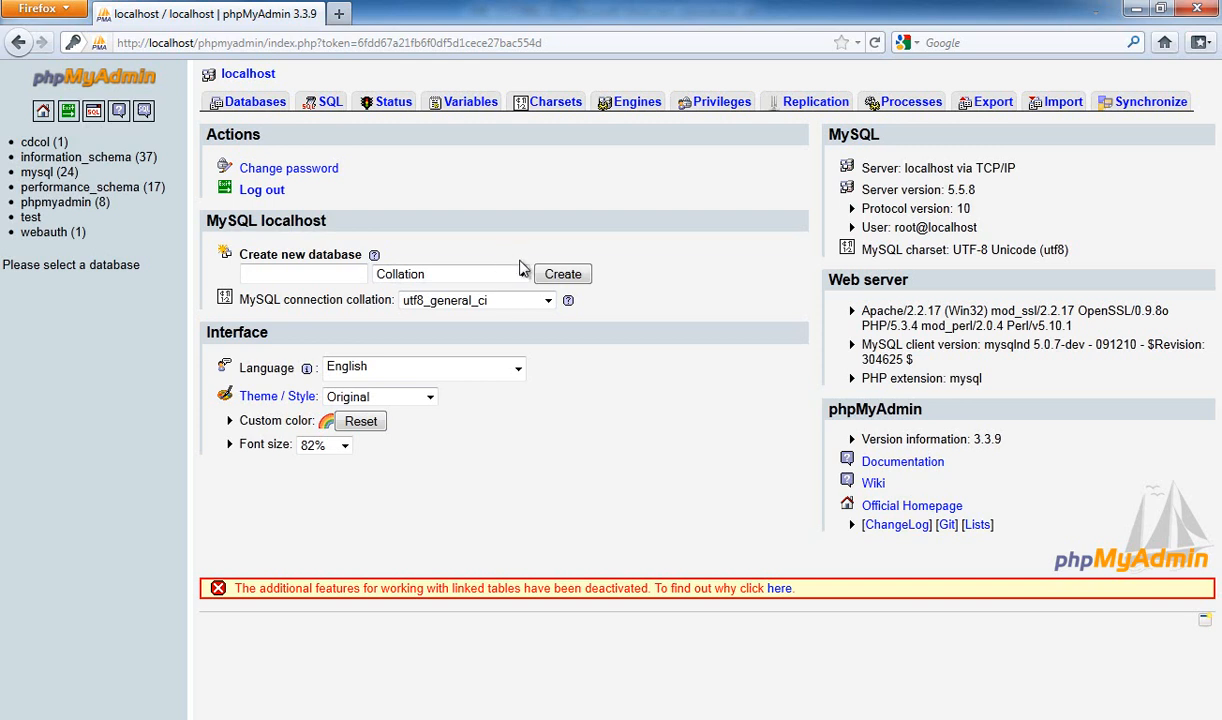
Open the Privileges list, choose Add a new User, and start typing the user name
{"action": "left_click", "coordinate": [722, 110]}
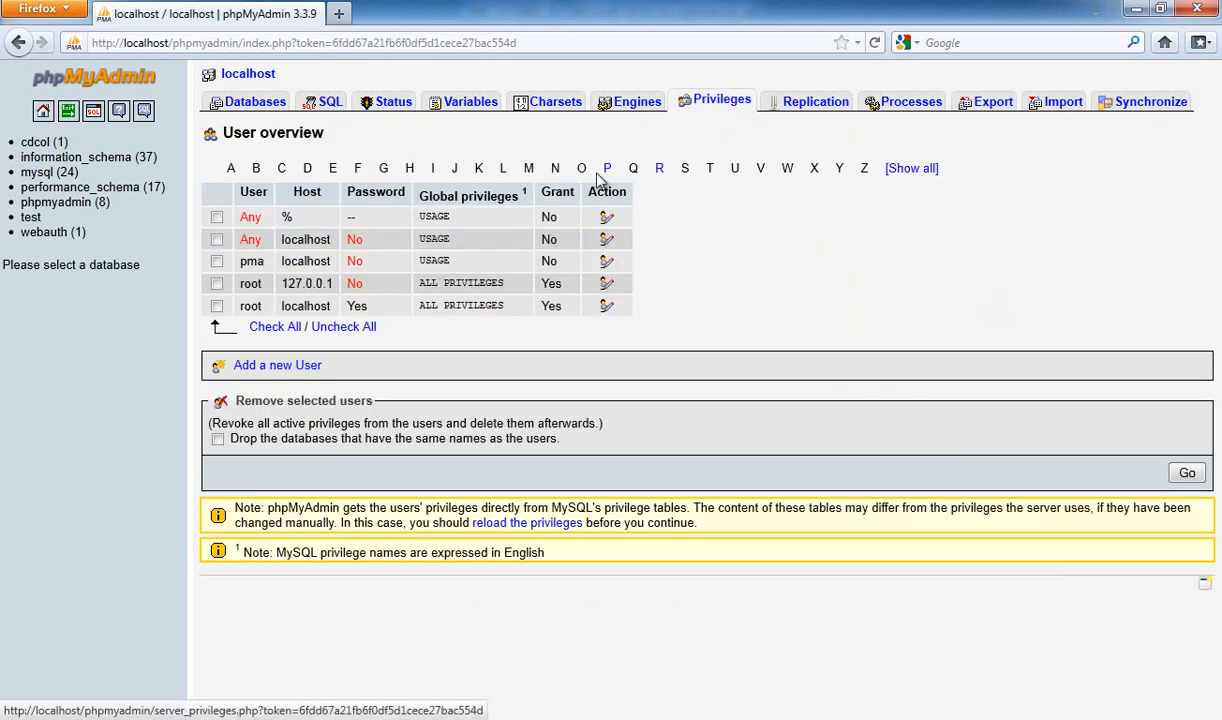
{"action": "left_click", "coordinate": [303, 366]}
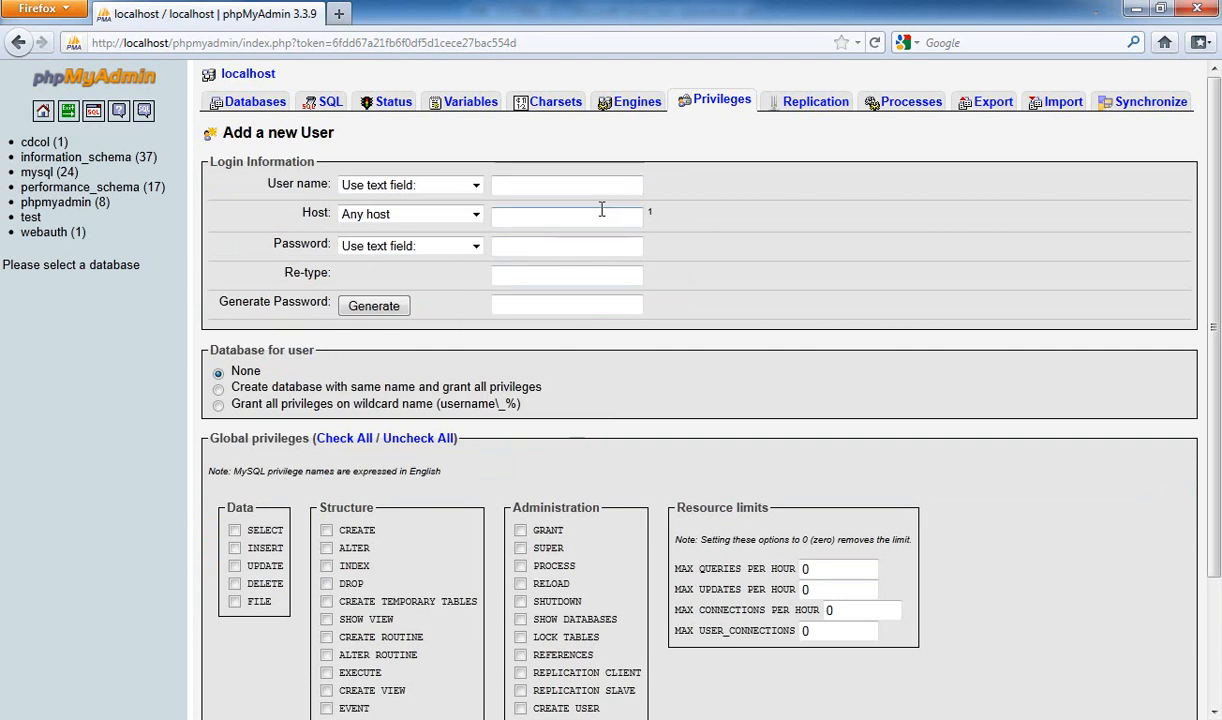
{"action": "type", "text": "j"}
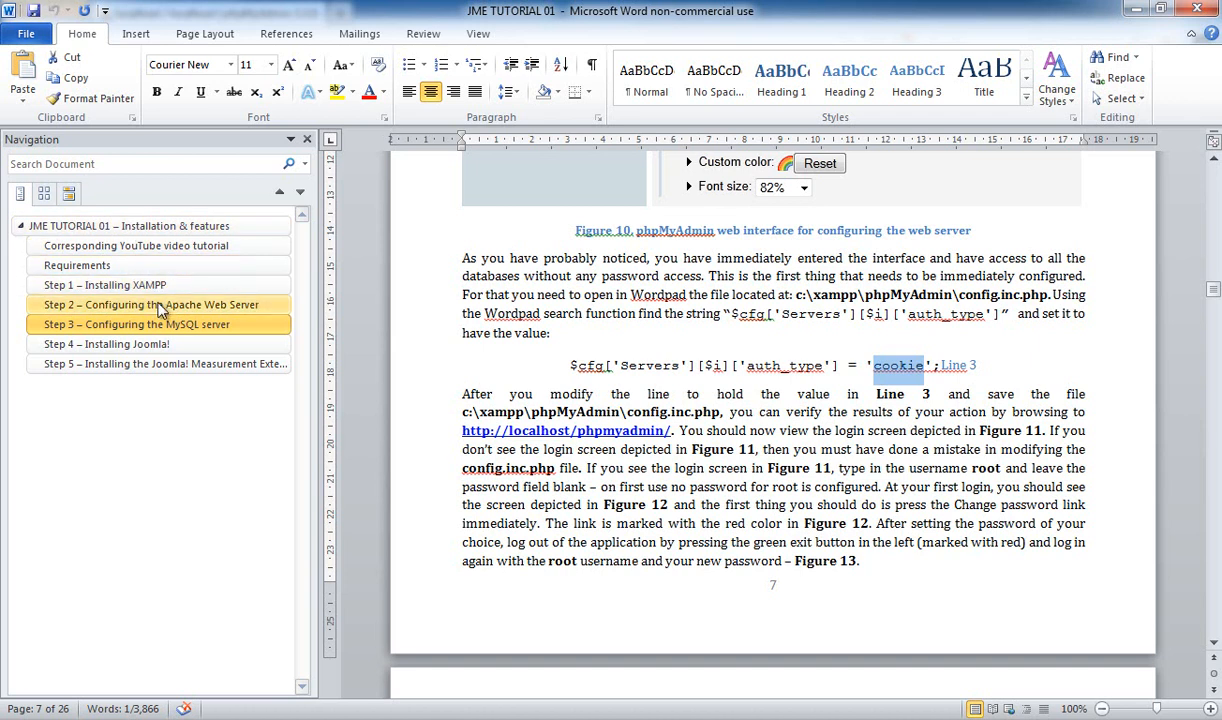
Read the Word tutorial down to Figures 14–15, then return to the Firefox new-user form
{"action": "scroll", "coordinate": [600, 338], "scroll_direction": "down", "scroll_amount": 8}
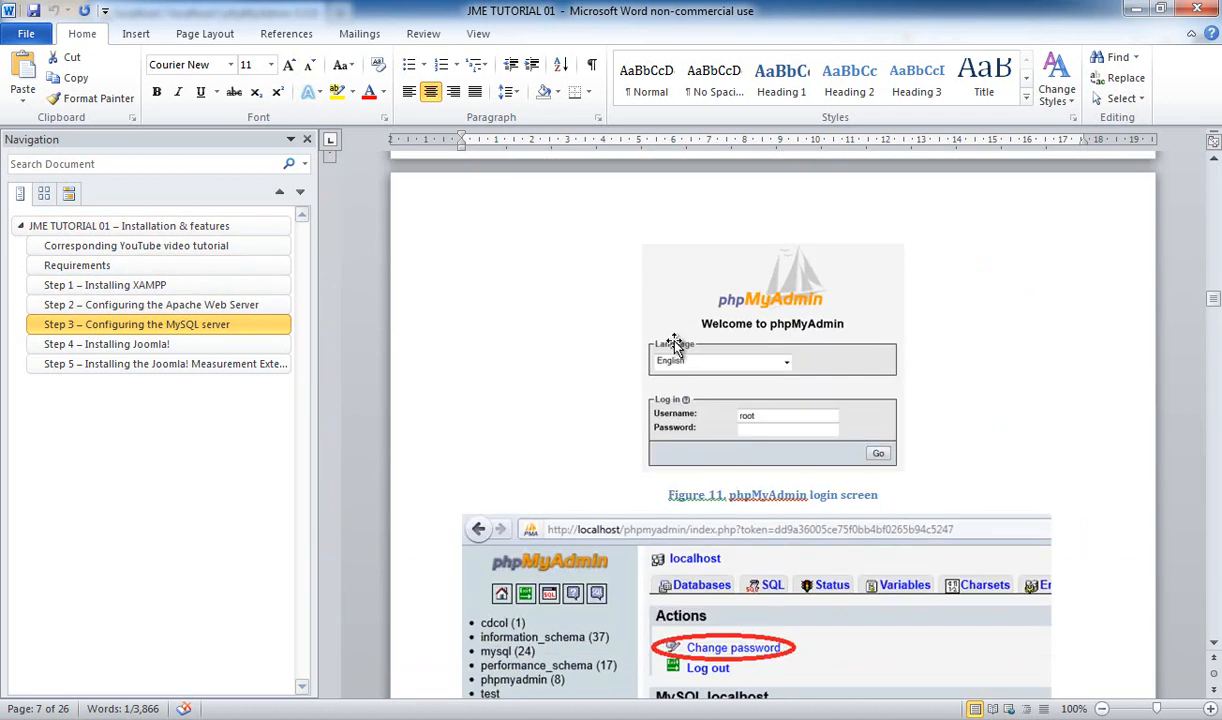
{"action": "scroll", "coordinate": [675, 345], "scroll_direction": "down", "scroll_amount": 14}
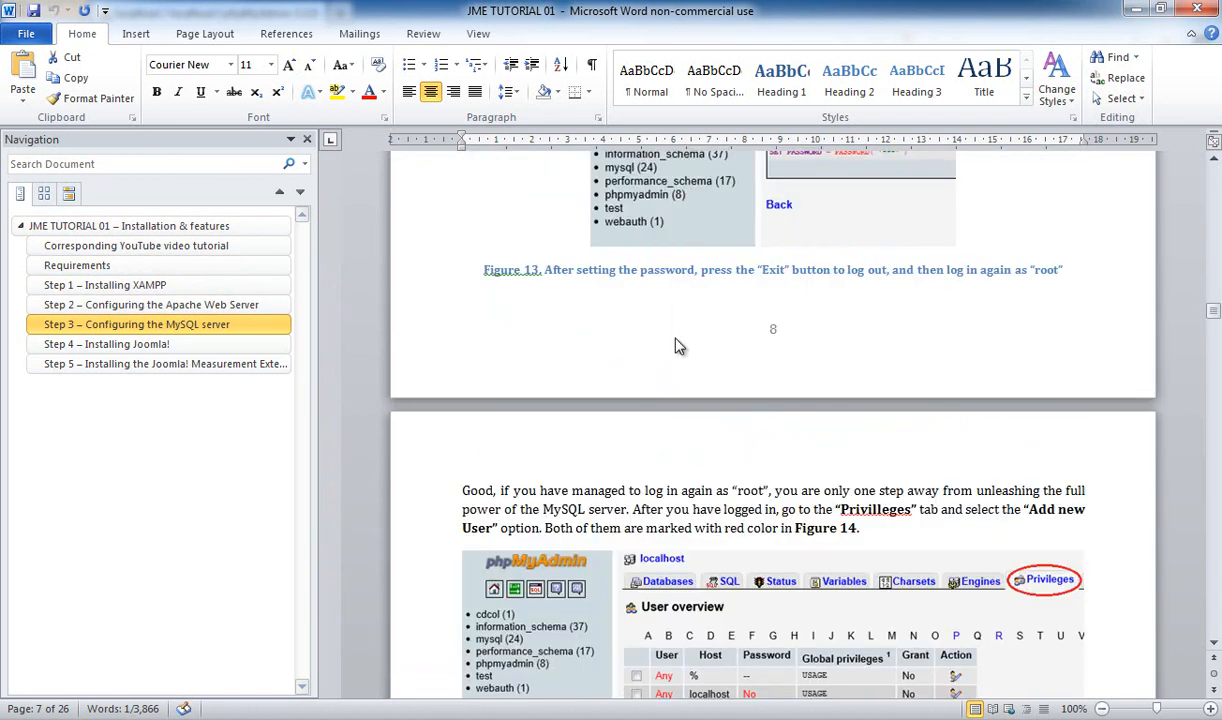
{"action": "scroll", "coordinate": [675, 345], "scroll_direction": "down", "scroll_amount": 6}
{"action": "scroll", "coordinate": [750, 522], "scroll_direction": "down", "scroll_amount": 1}
{"action": "scroll", "coordinate": [750, 522], "scroll_direction": "down", "scroll_amount": 6}
{"action": "key", "text": "alt+Tab"}
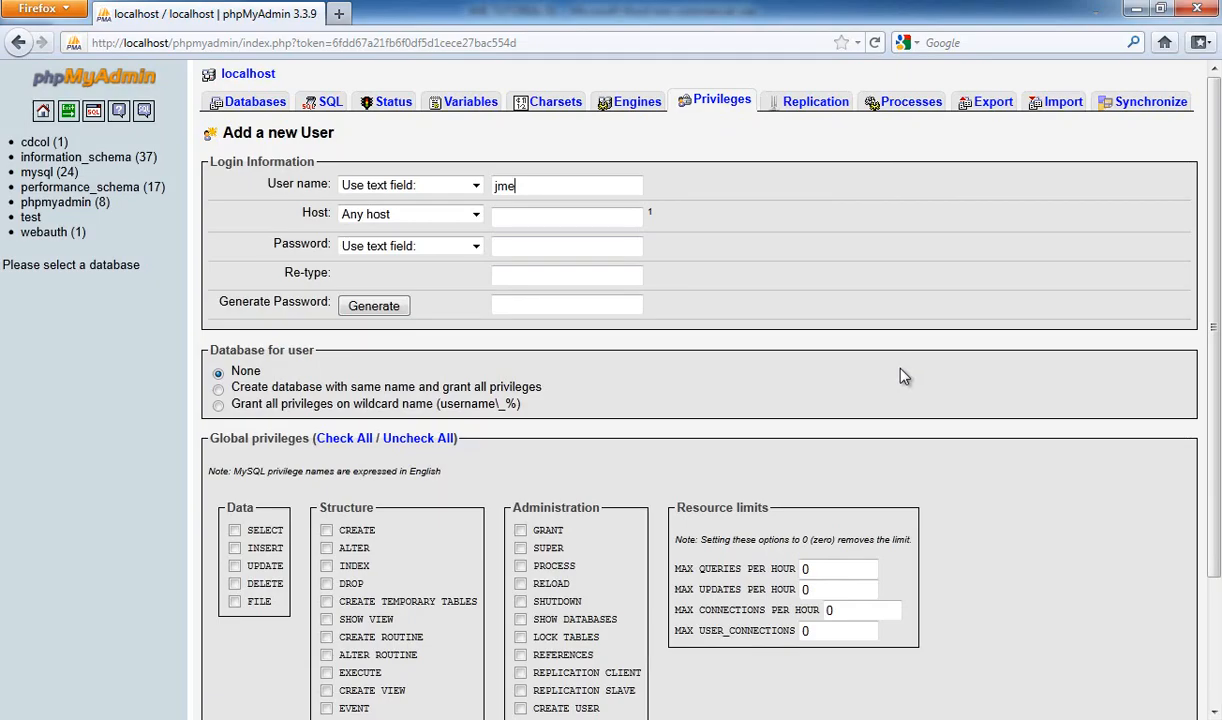
Create user jme on localhost with a password and a same-named database granting all privileges
{"action": "left_click", "coordinate": [580, 218]}
{"action": "key", "text": "Tab"}
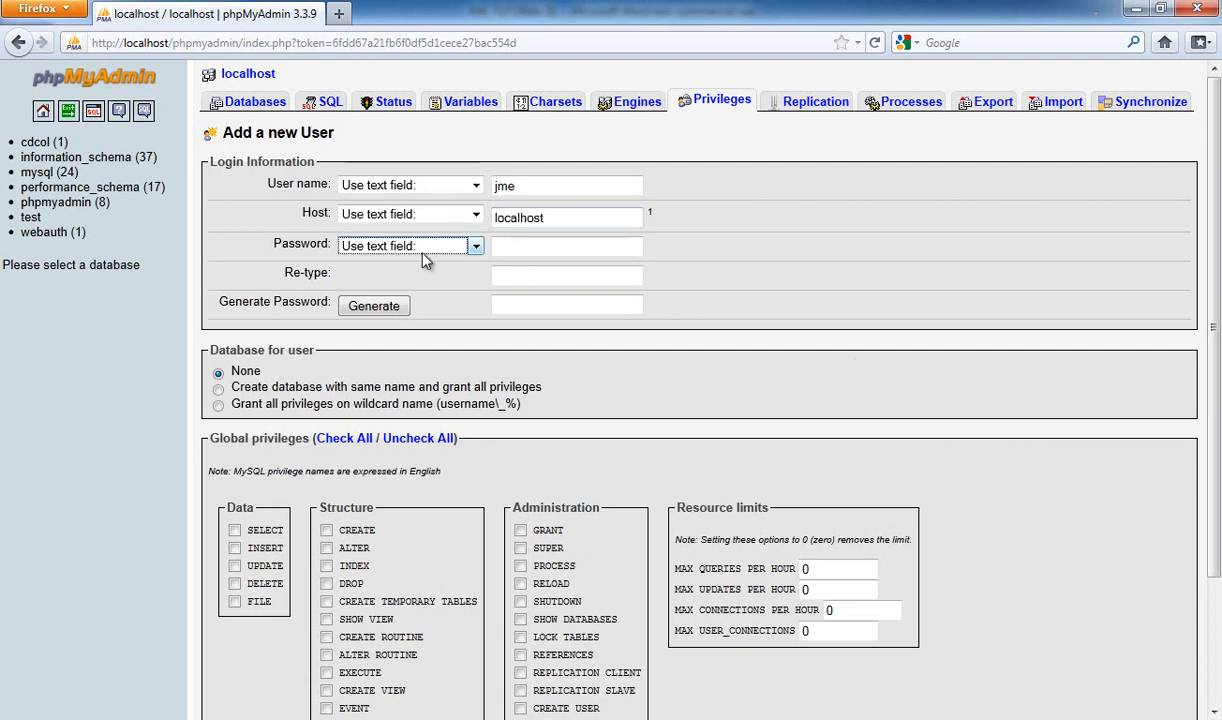
{"action": "left_click", "coordinate": [541, 244]}
{"action": "type", "text": "pass"}
{"action": "left_click", "coordinate": [530, 275]}
{"action": "type", "text": "pass"}
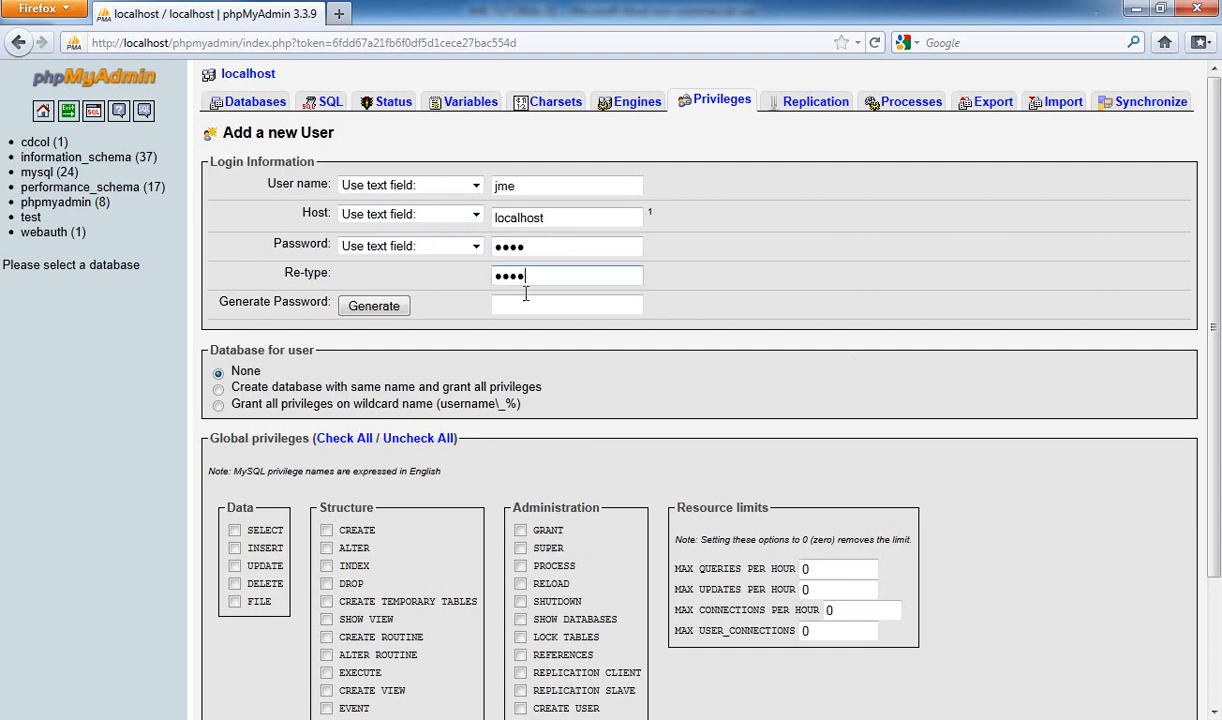
{"action": "left_click", "coordinate": [219, 390]}
{"action": "scroll", "coordinate": [950, 430], "scroll_direction": "down", "scroll_amount": 3}
{"action": "left_click", "coordinate": [1170, 615]}
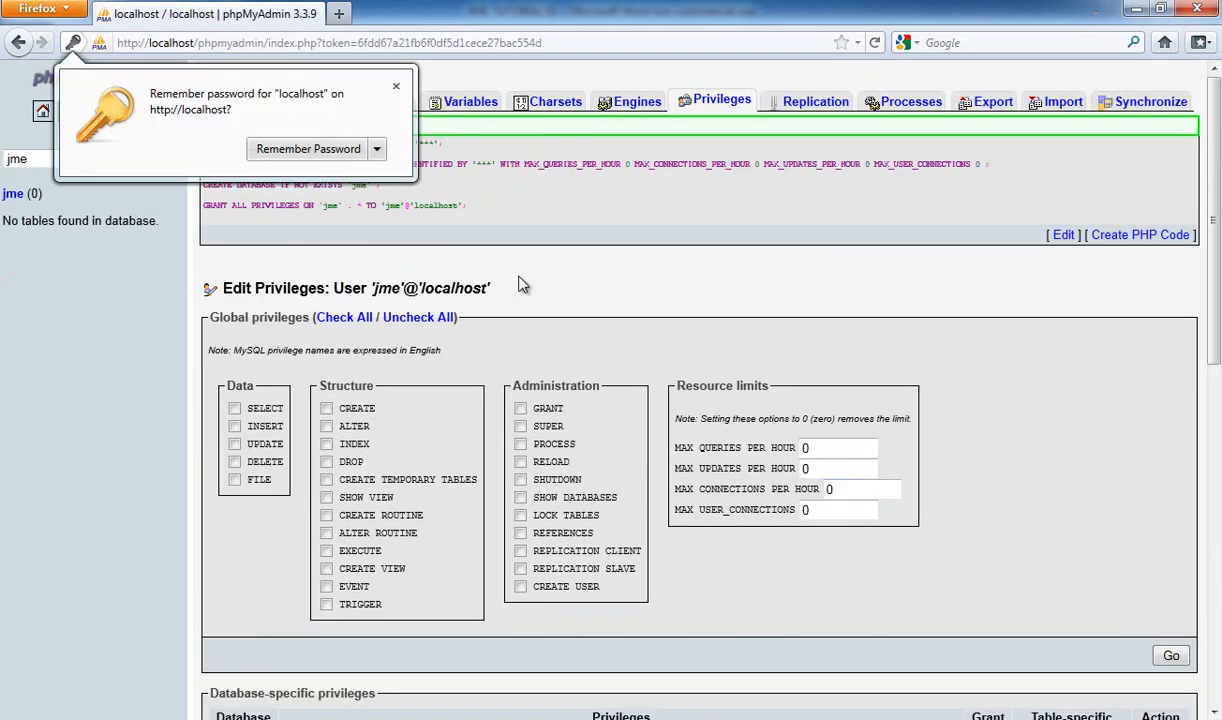
{"action": "left_click", "coordinate": [396, 86]}
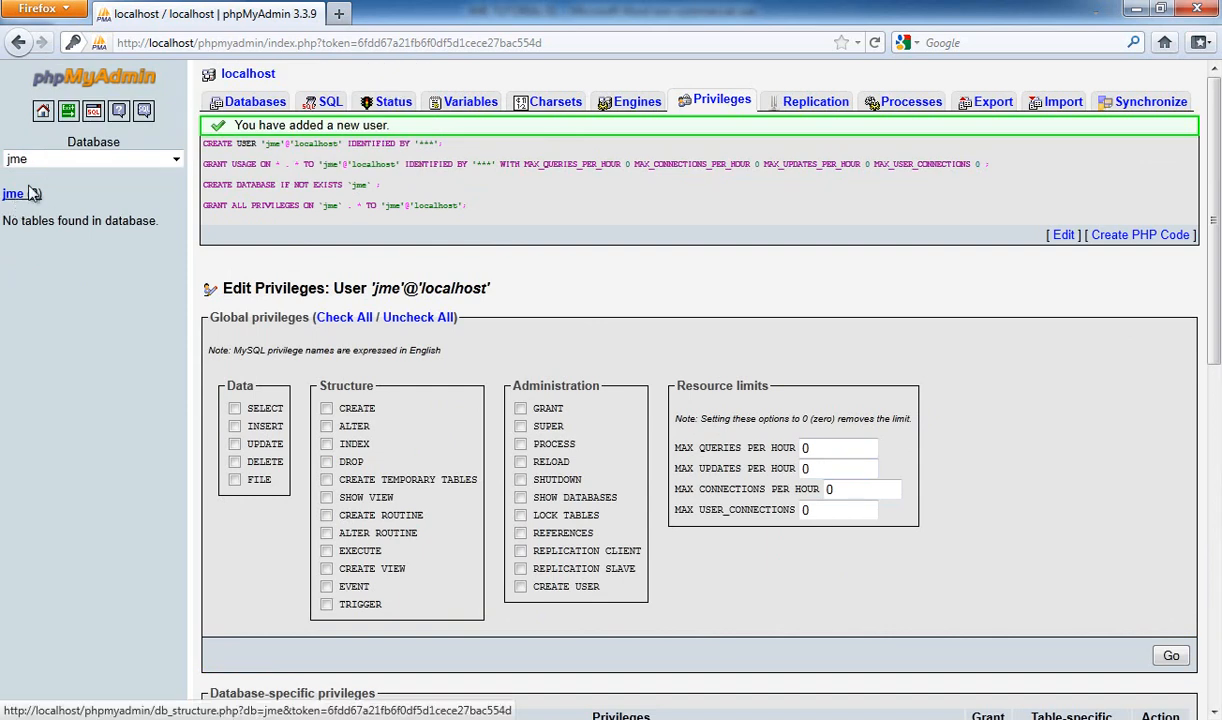
Open the empty jme database's Structure page from the database list
{"action": "left_click", "coordinate": [45, 159]}
{"action": "left_click", "coordinate": [33, 221]}
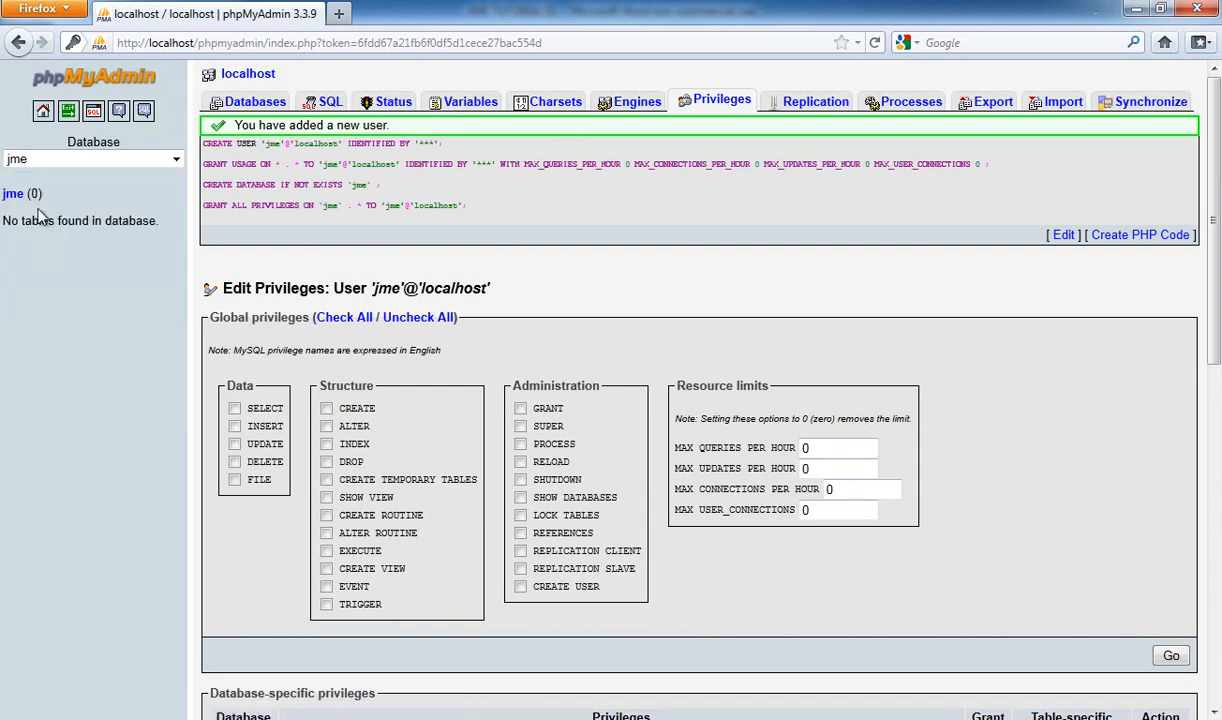
{"action": "left_click", "coordinate": [37, 162]}
{"action": "left_click", "coordinate": [40, 221]}
{"action": "left_click", "coordinate": [14, 195]}
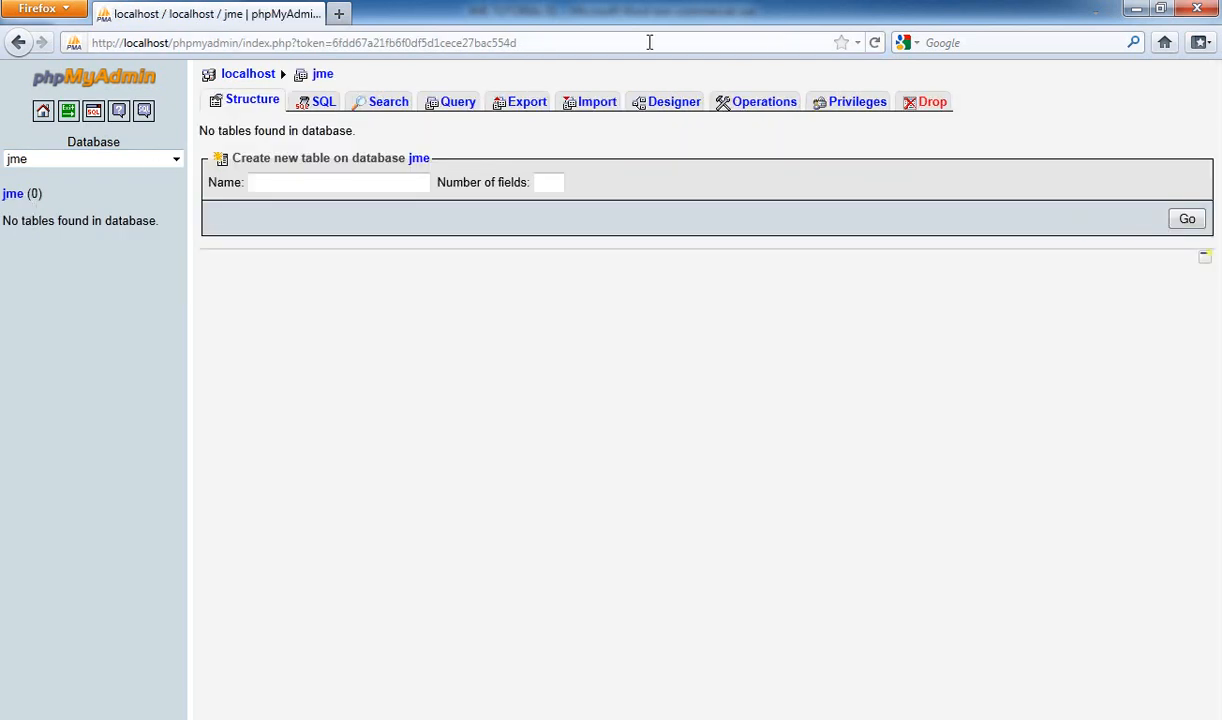
Log out of phpMyAdmin and log back in as user jme
{"action": "left_click", "coordinate": [70, 112]}
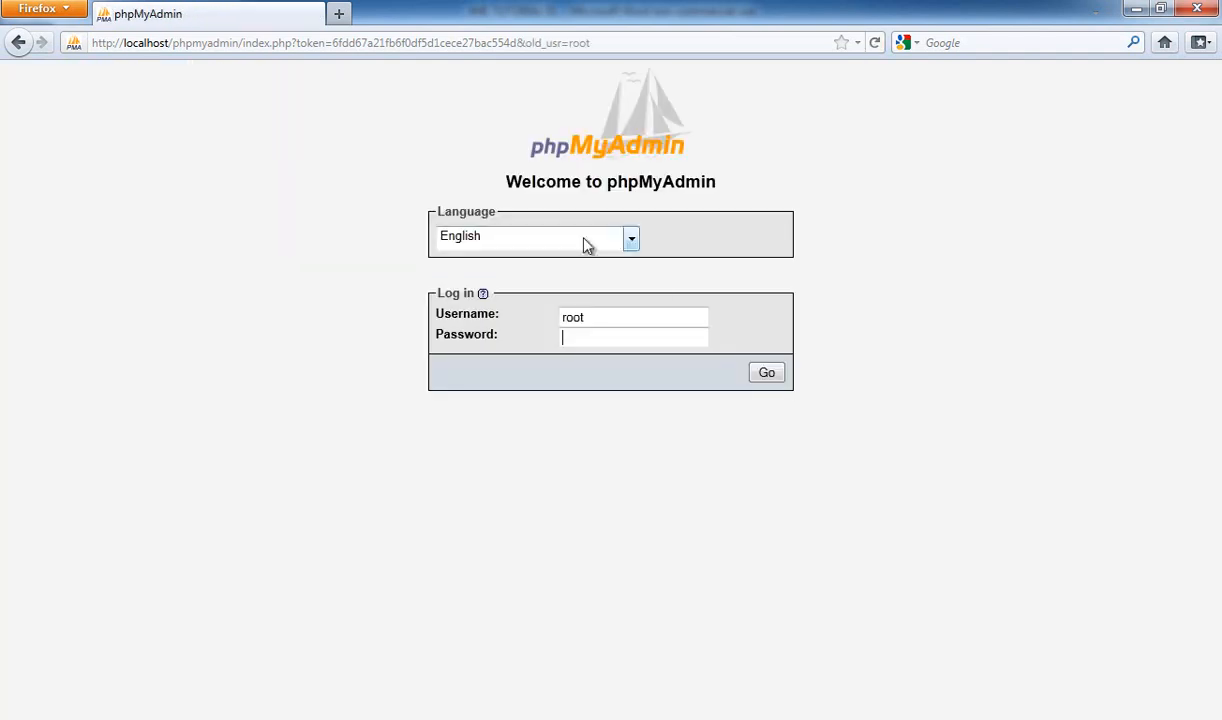
{"action": "left_click_drag", "start_coordinate": [637, 313], "coordinate": [427, 313]}
{"action": "type", "text": "jme"}
{"action": "key", "text": "Tab"}
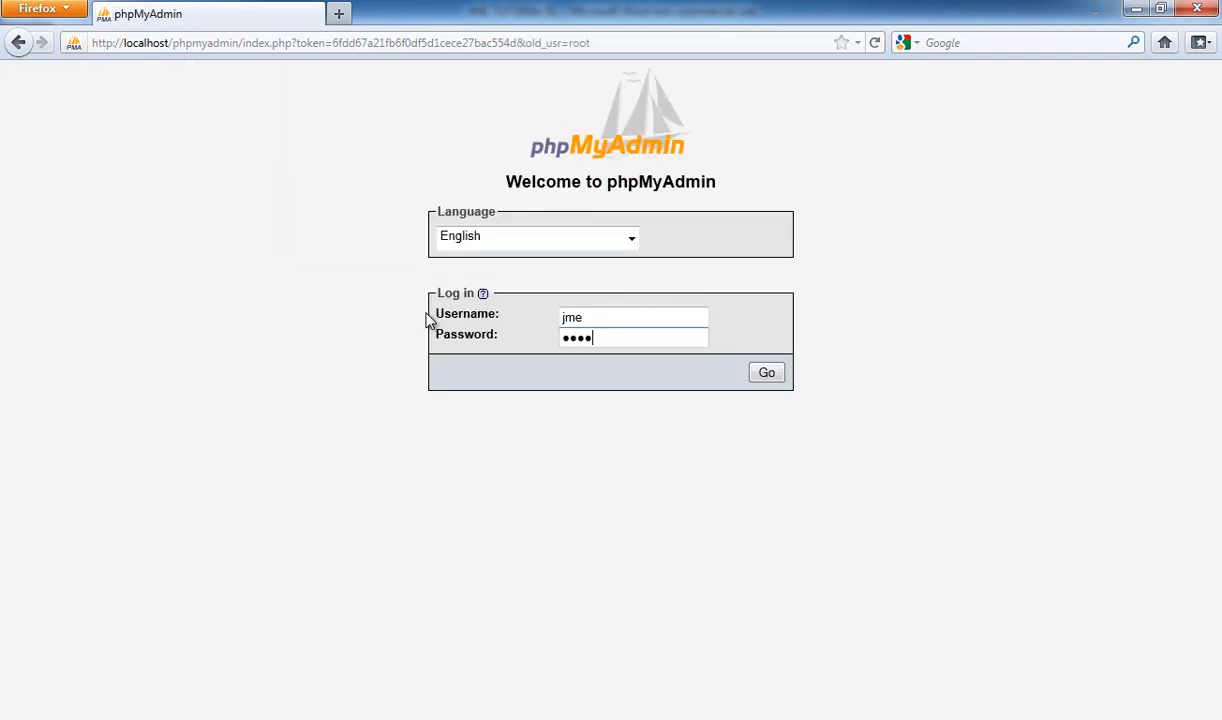
{"action": "left_click", "coordinate": [766, 373]}
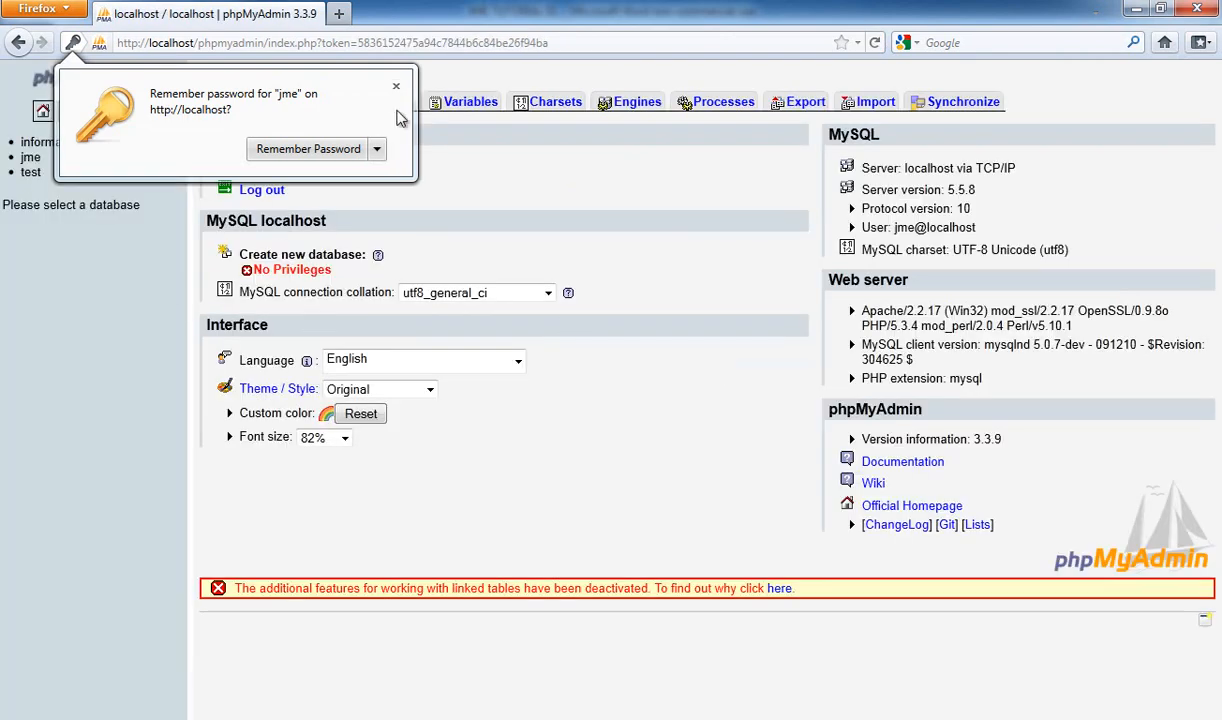
{"action": "left_click", "coordinate": [396, 86]}
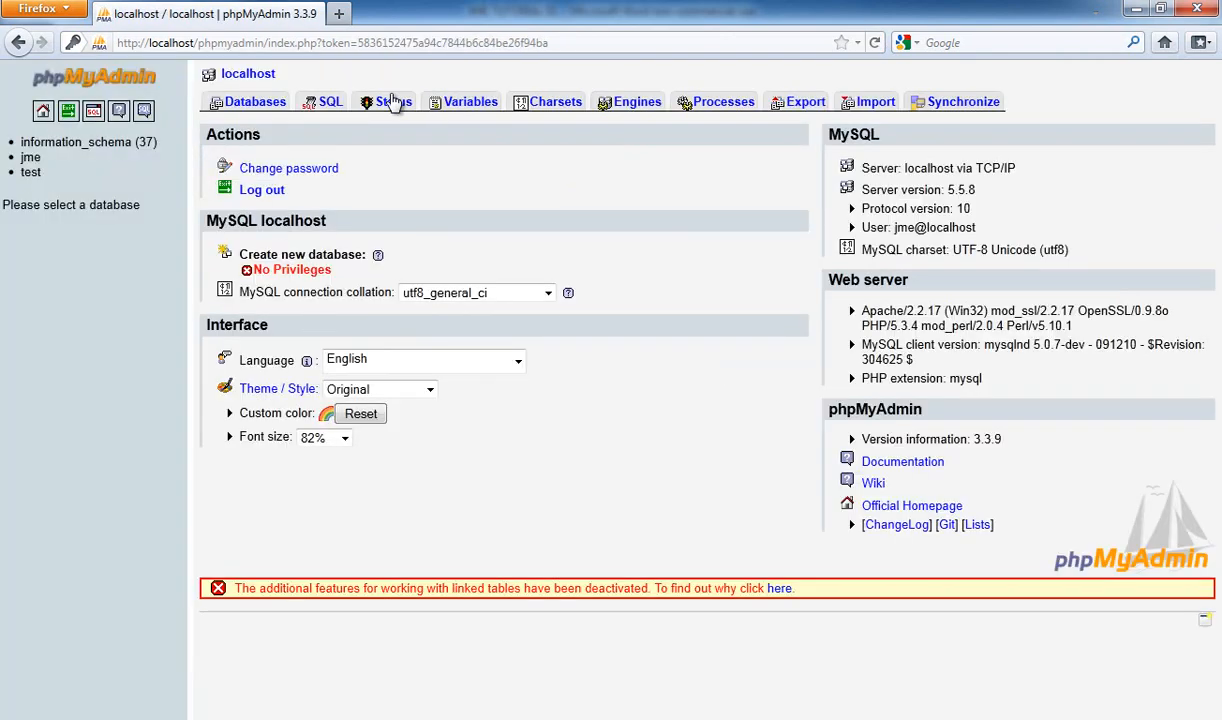
Select the jme database, showing 0 tables, then switch to the Word tutorial
{"action": "left_click", "coordinate": [30, 158]}
{"action": "left_click", "coordinate": [30, 162]}
{"action": "left_click", "coordinate": [33, 165]}
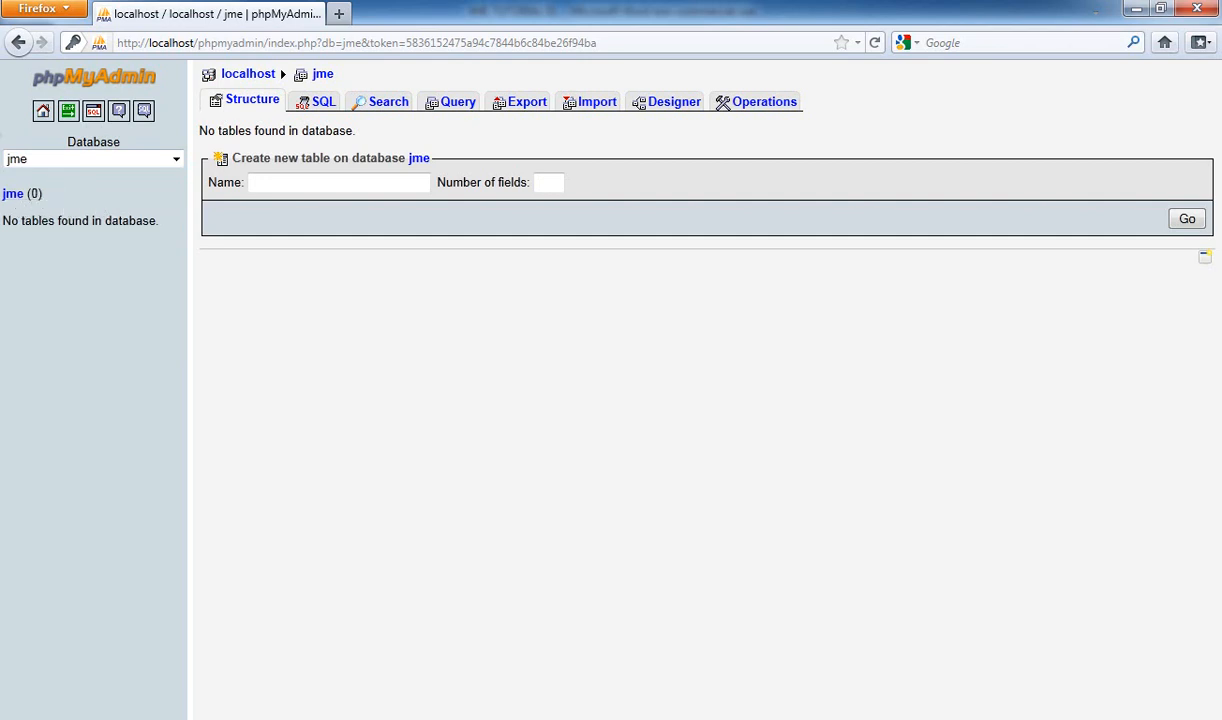
{"action": "key", "text": "alt+Tab"}
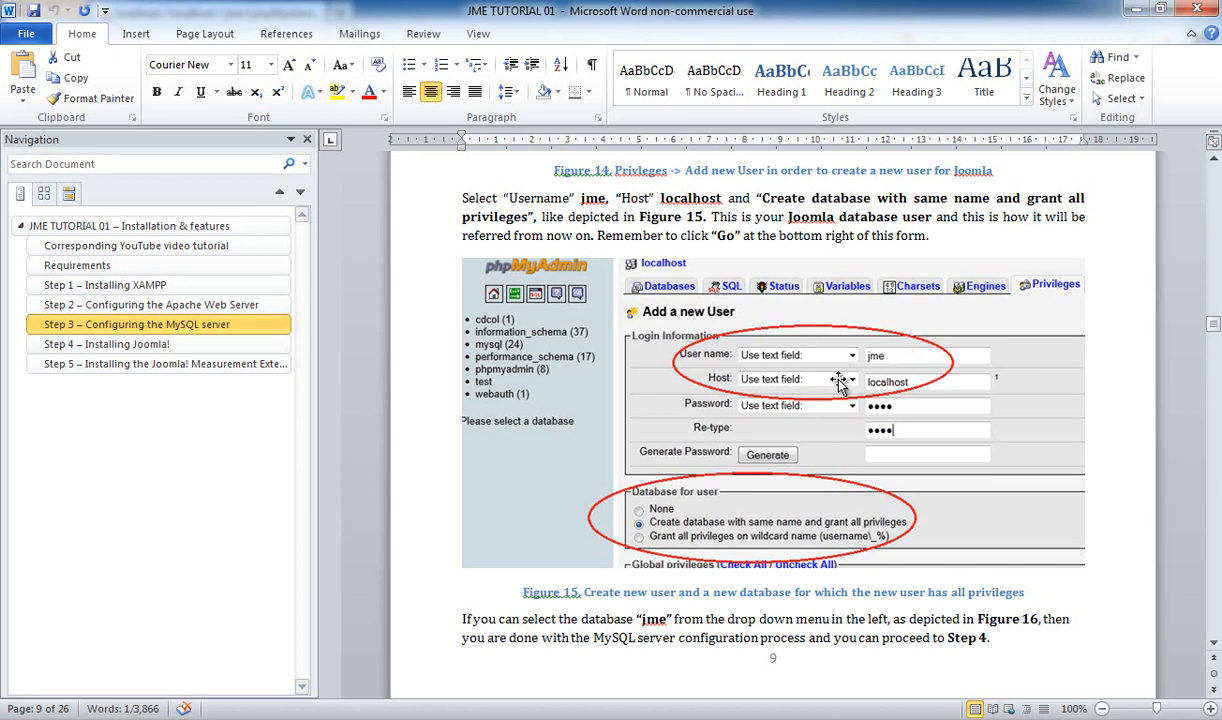
Read the Word tutorial down to the Step 4 – Installing Joomla! heading, then return to Firefox
{"action": "scroll", "coordinate": [838, 380], "scroll_direction": "down", "scroll_amount": 15}
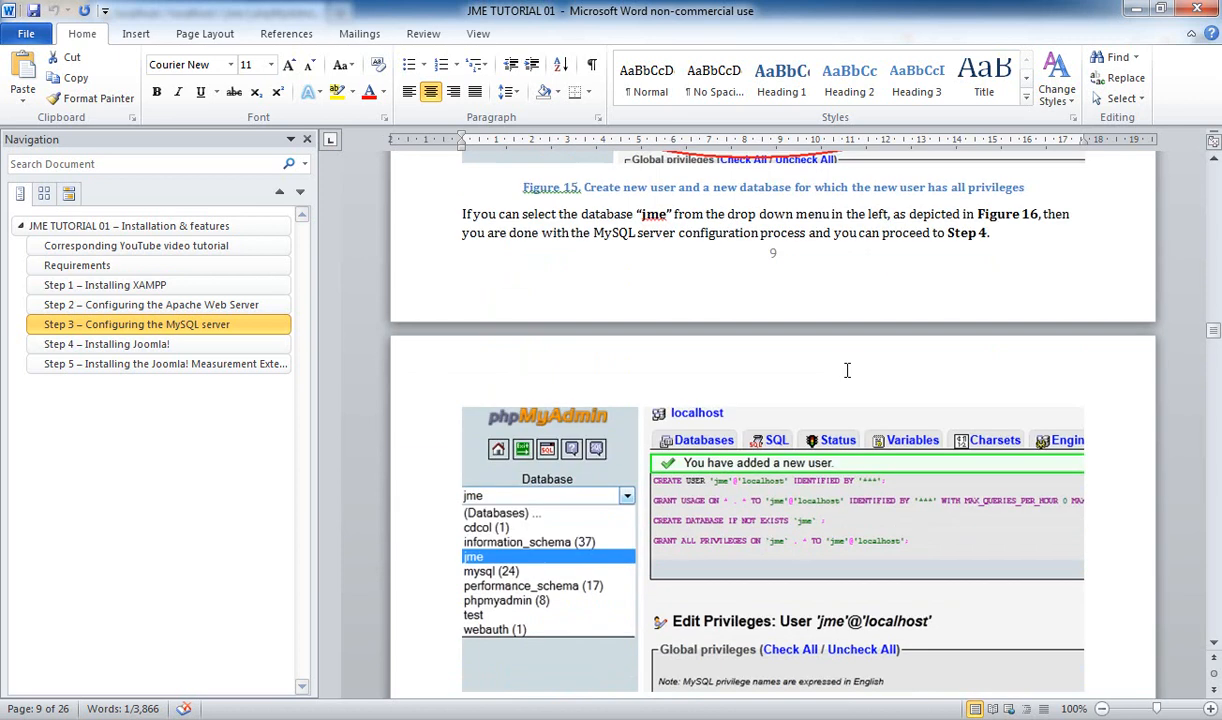
{"action": "scroll", "coordinate": [856, 366], "scroll_direction": "down", "scroll_amount": 3}
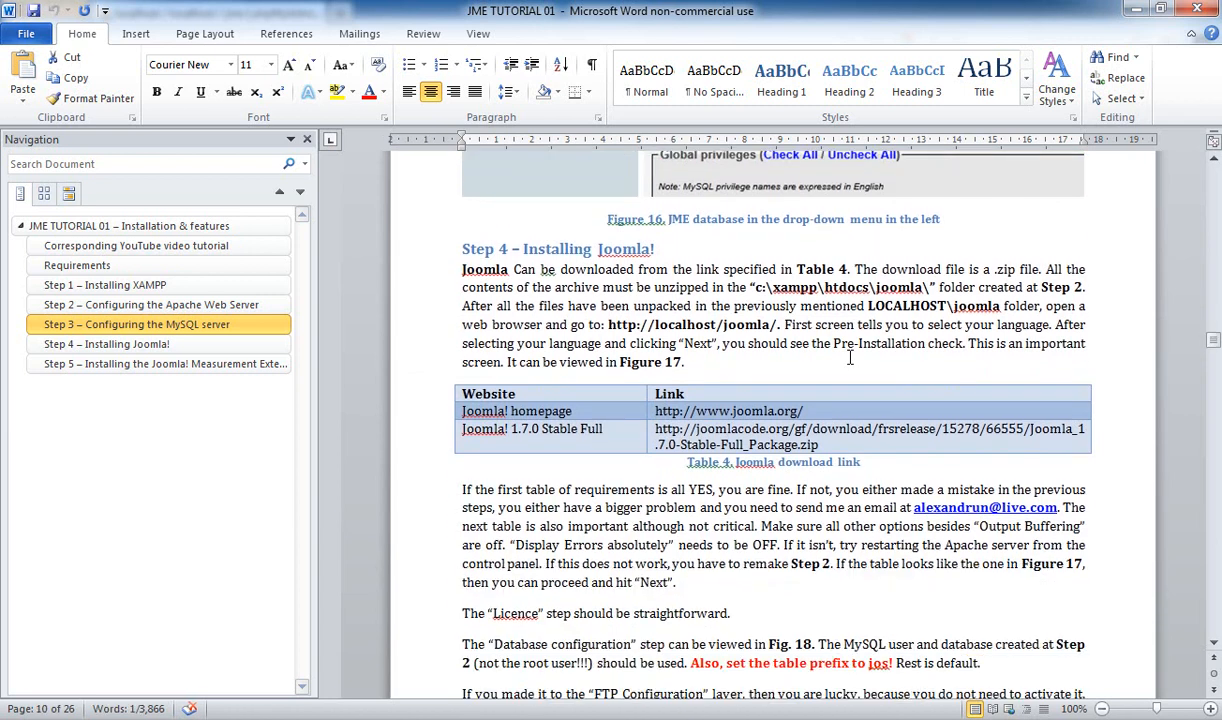
{"action": "left_click_drag", "start_coordinate": [652, 248], "coordinate": [458, 250]}
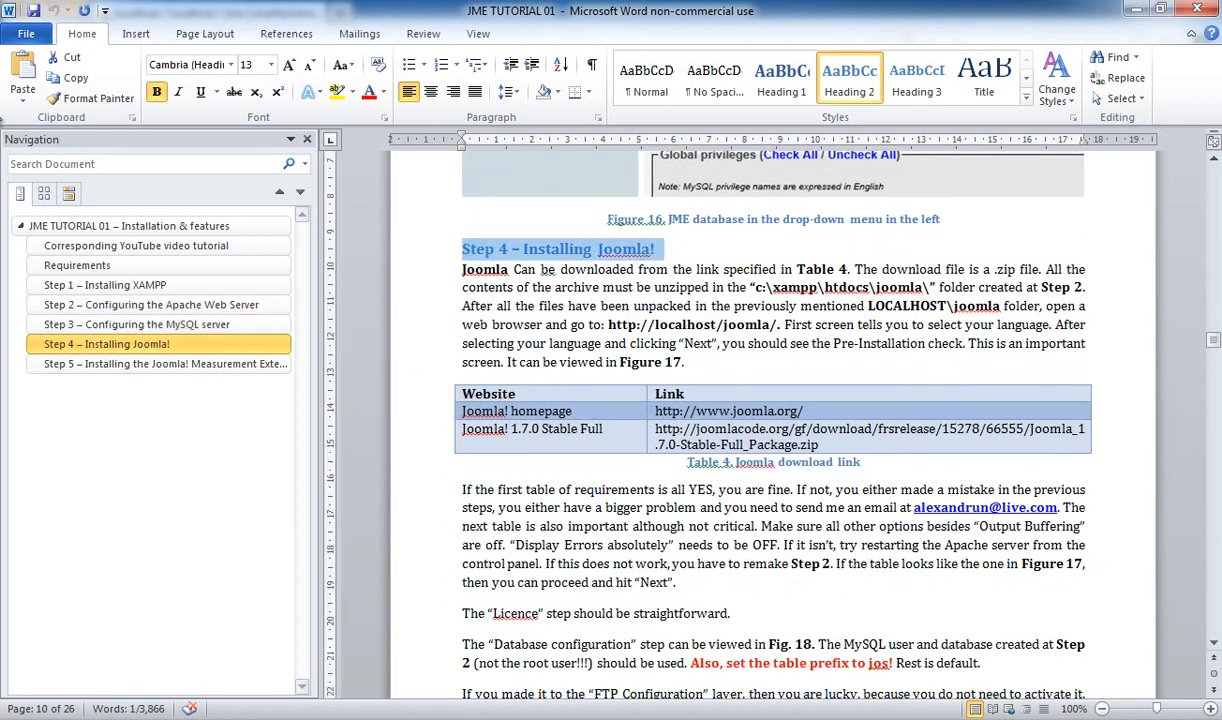
{"action": "left_click", "coordinate": [661, 249]}
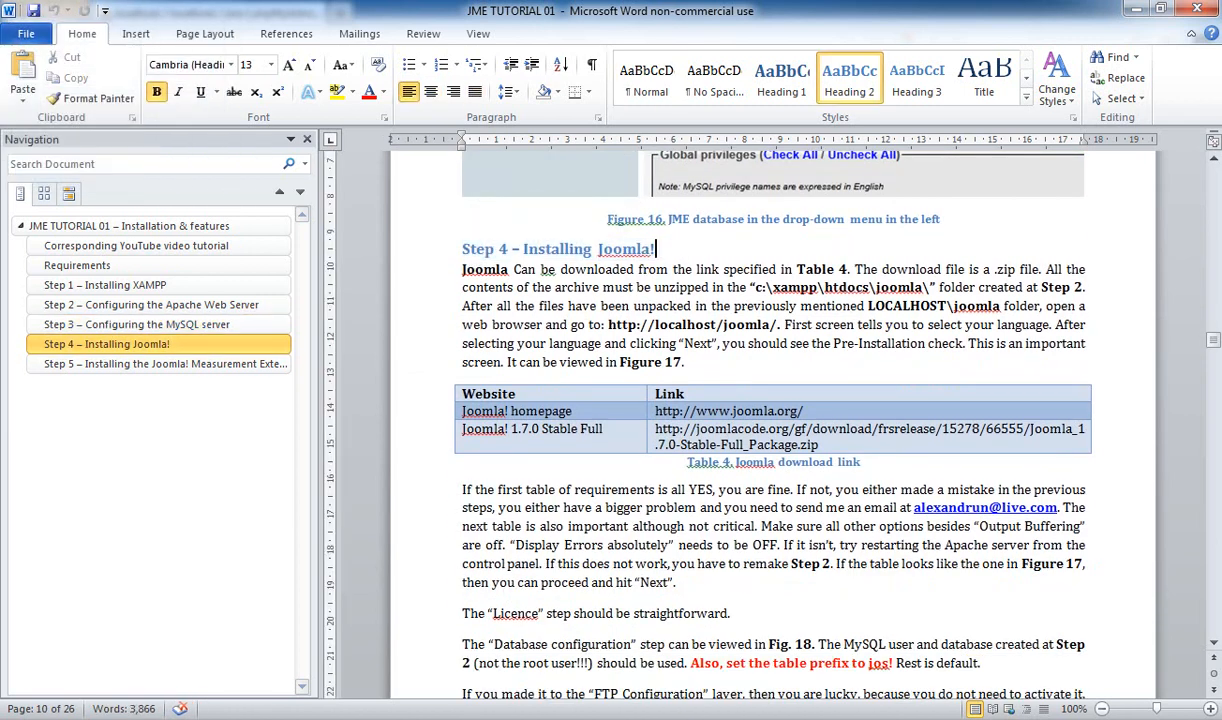
{"action": "key", "text": "alt+Tab"}
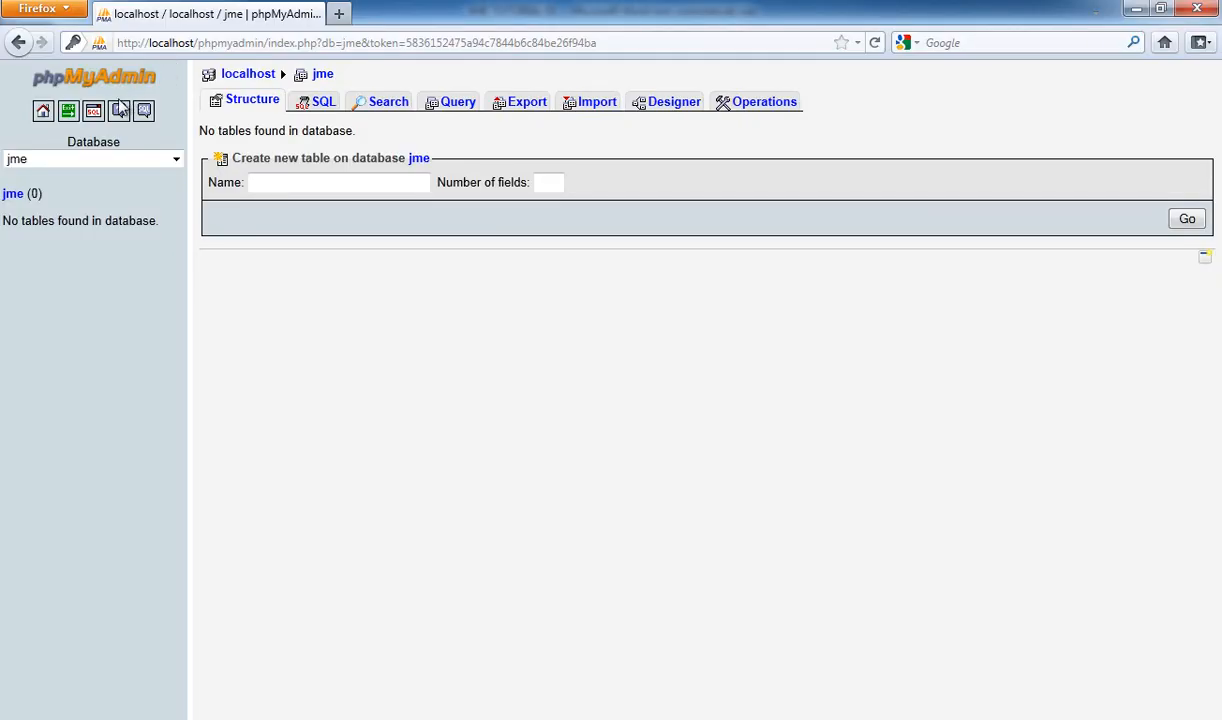
Log out of phpMyAdmin and switch to Total Commander
{"action": "left_click", "coordinate": [68, 113]}
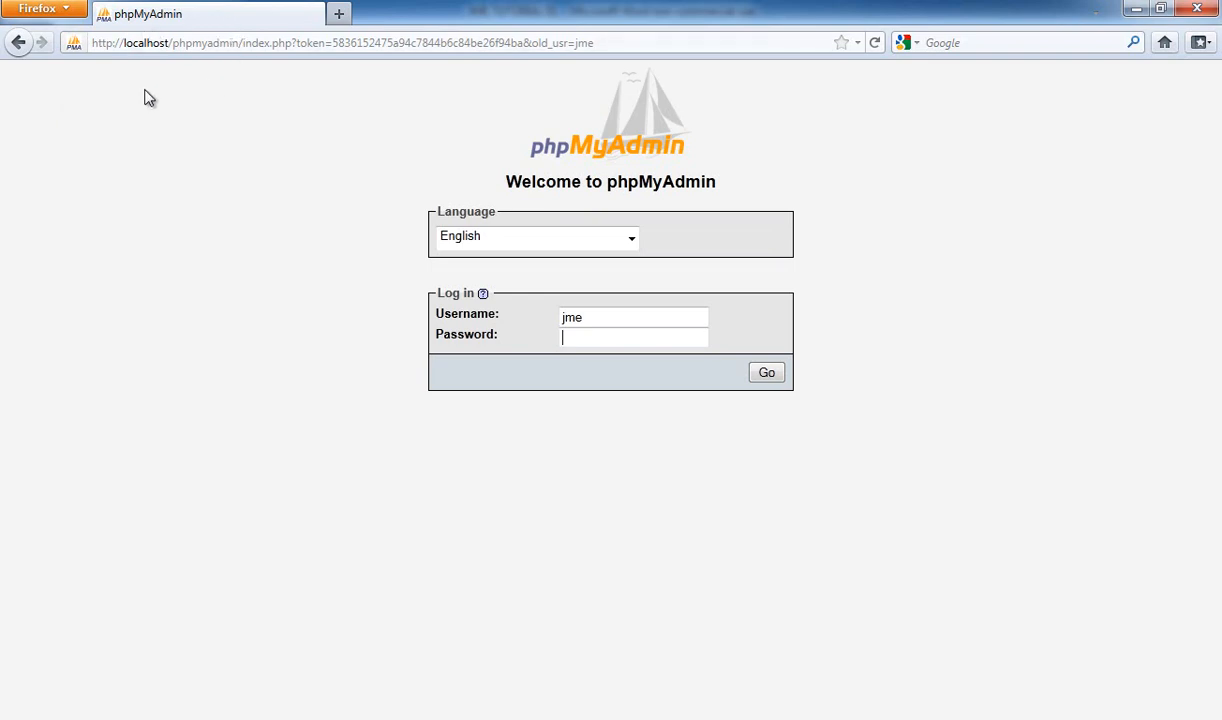
{"action": "left_click", "coordinate": [0, 86]}
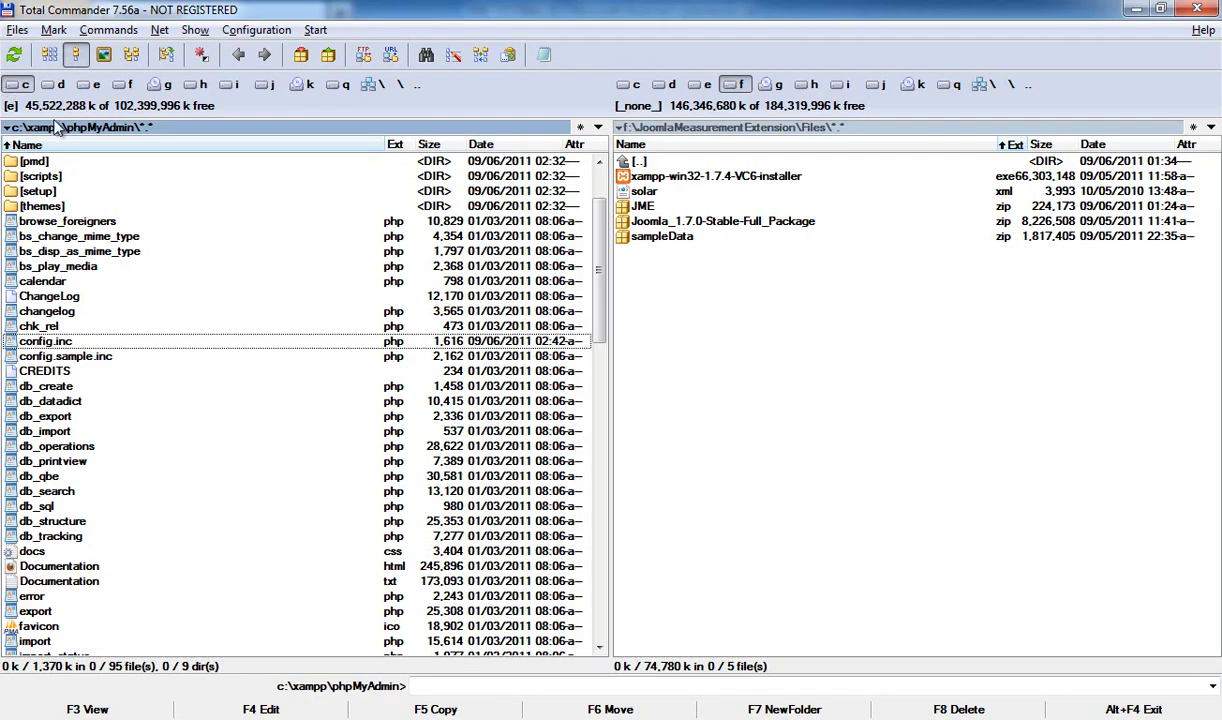
Navigate Total Commander from c:\xampp\phpMyAdmin to the empty c:\xampp\htdocs\joomla folder
{"action": "scroll", "coordinate": [597, 213], "scroll_direction": "up", "scroll_amount": 2}
{"action": "double_click", "coordinate": [35, 161]}
{"action": "double_click", "coordinate": [30, 161]}
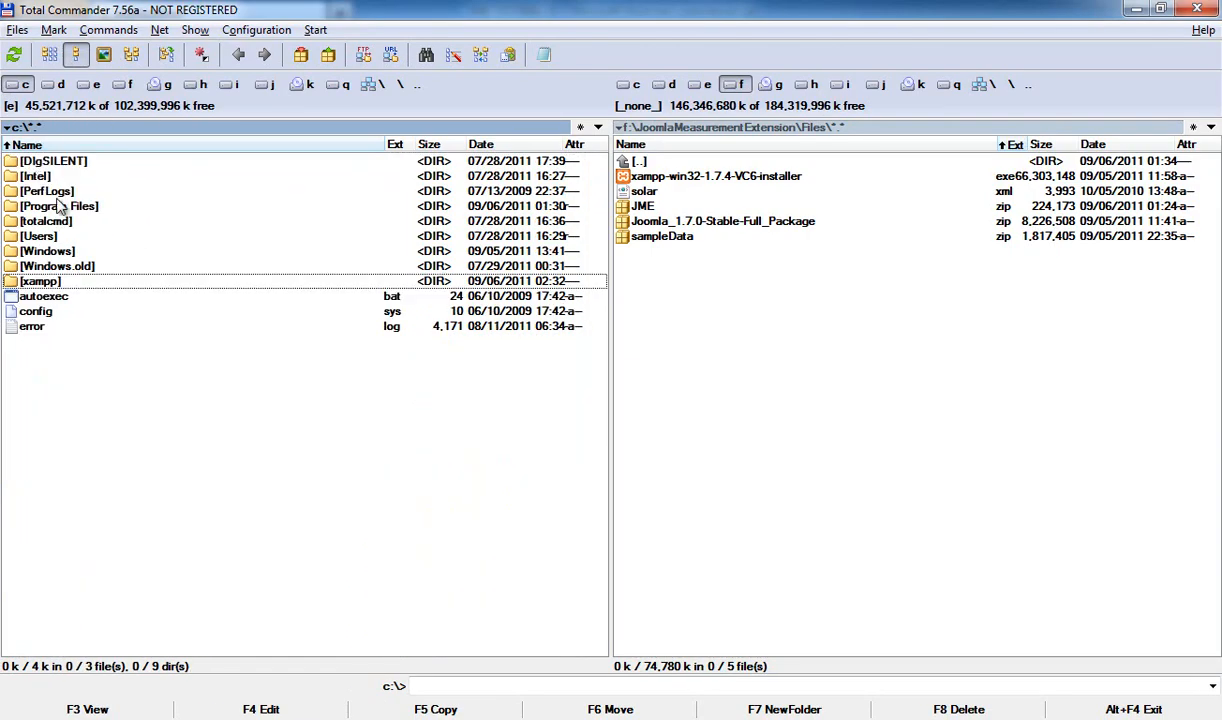
{"action": "double_click", "coordinate": [53, 281]}
{"action": "double_click", "coordinate": [56, 251]}
{"action": "double_click", "coordinate": [50, 191]}
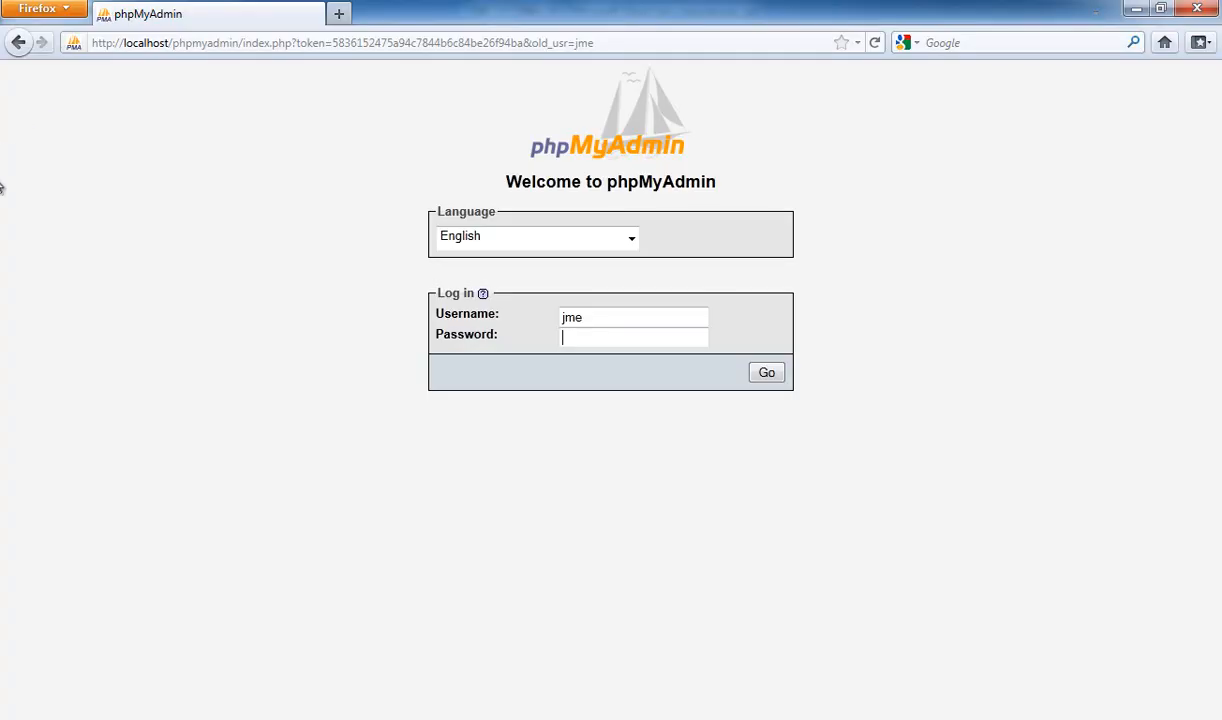
Copy the Joomla 1.7.0 download link from the tutorial, load it in a new Firefox tab, and cancel the download
{"action": "key", "text": "alt+Tab"}
{"action": "scroll", "coordinate": [583, 293], "scroll_direction": "down", "scroll_amount": 2}
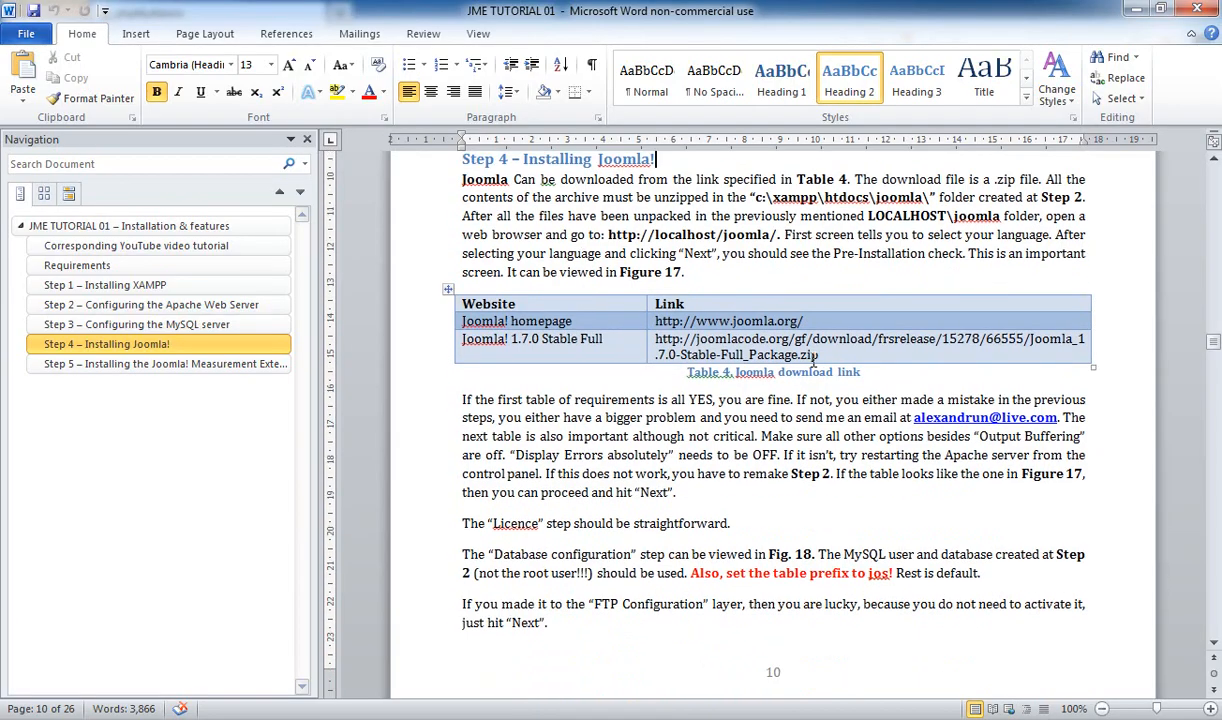
{"action": "left_click_drag", "start_coordinate": [818, 354], "coordinate": [657, 336]}
{"action": "key", "text": "ctrl+c"}
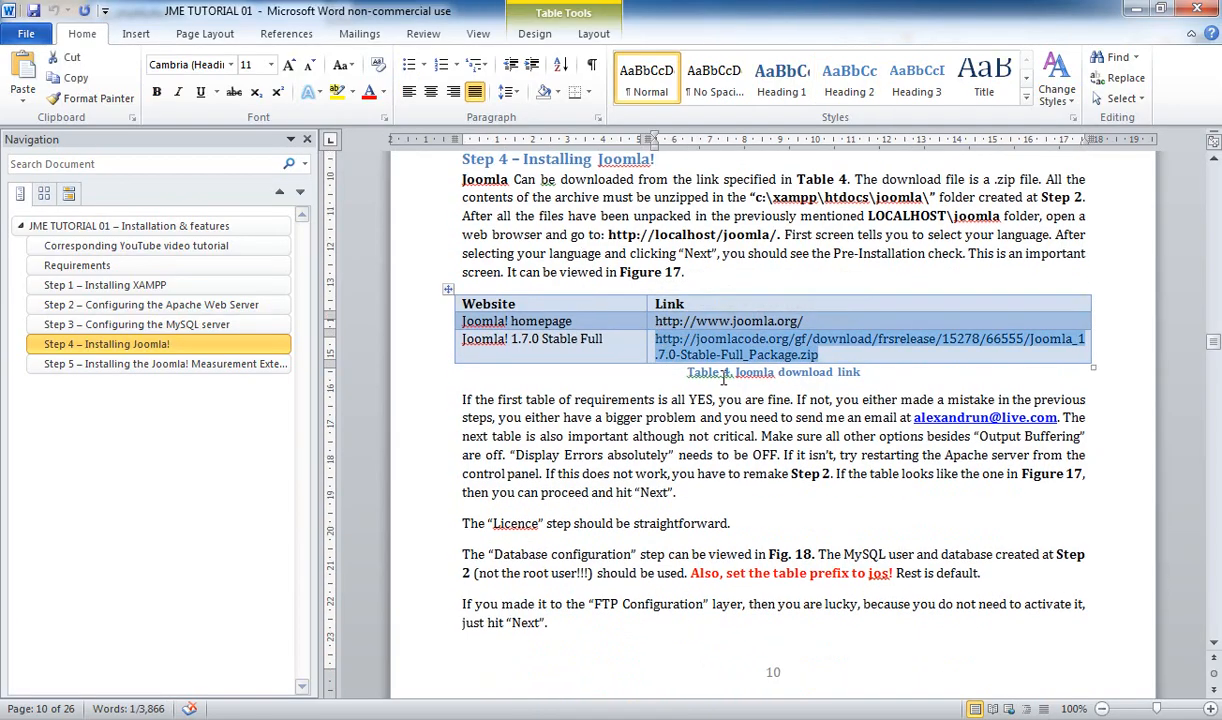
{"action": "key", "text": "alt+Tab"}
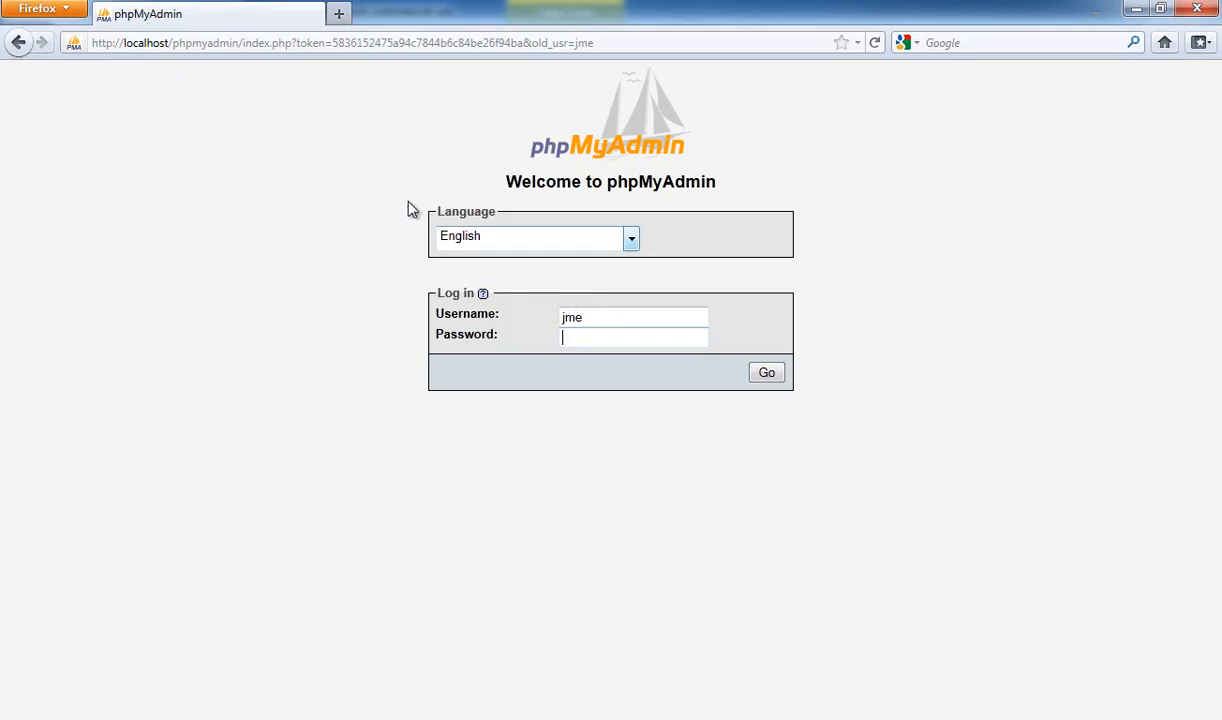
{"action": "left_click", "coordinate": [341, 14]}
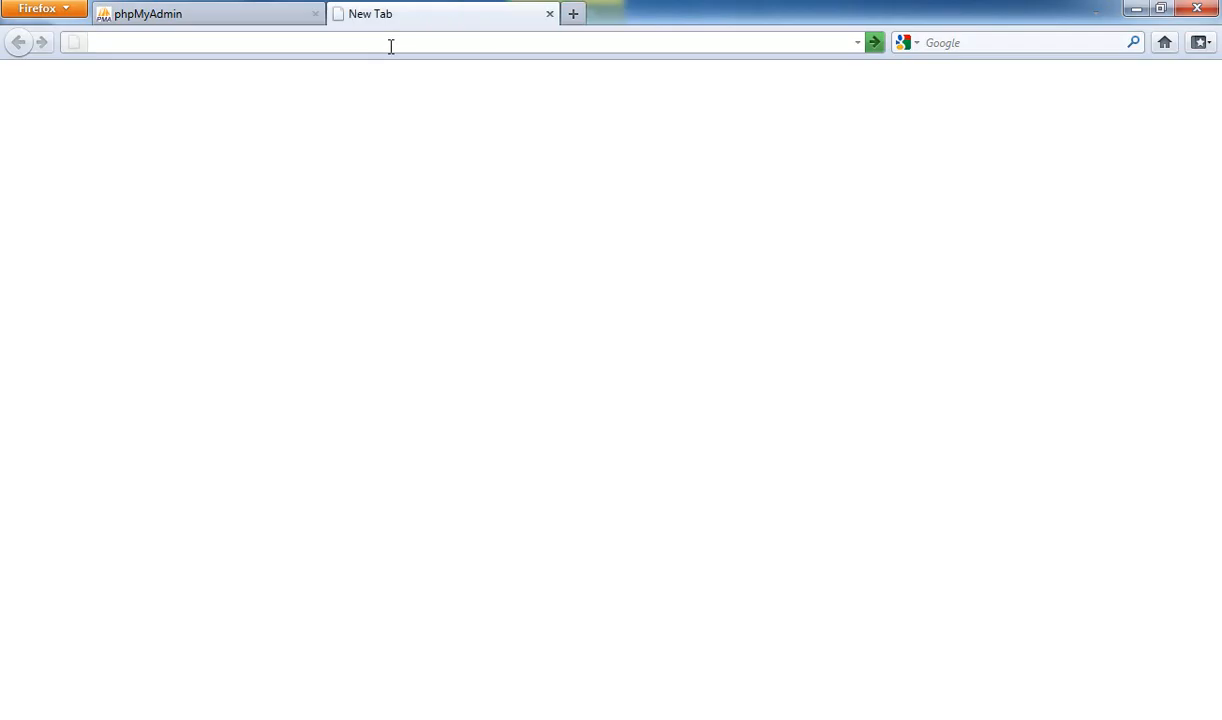
{"action": "key", "text": "ctrl+v"}
{"action": "key", "text": "Return"}
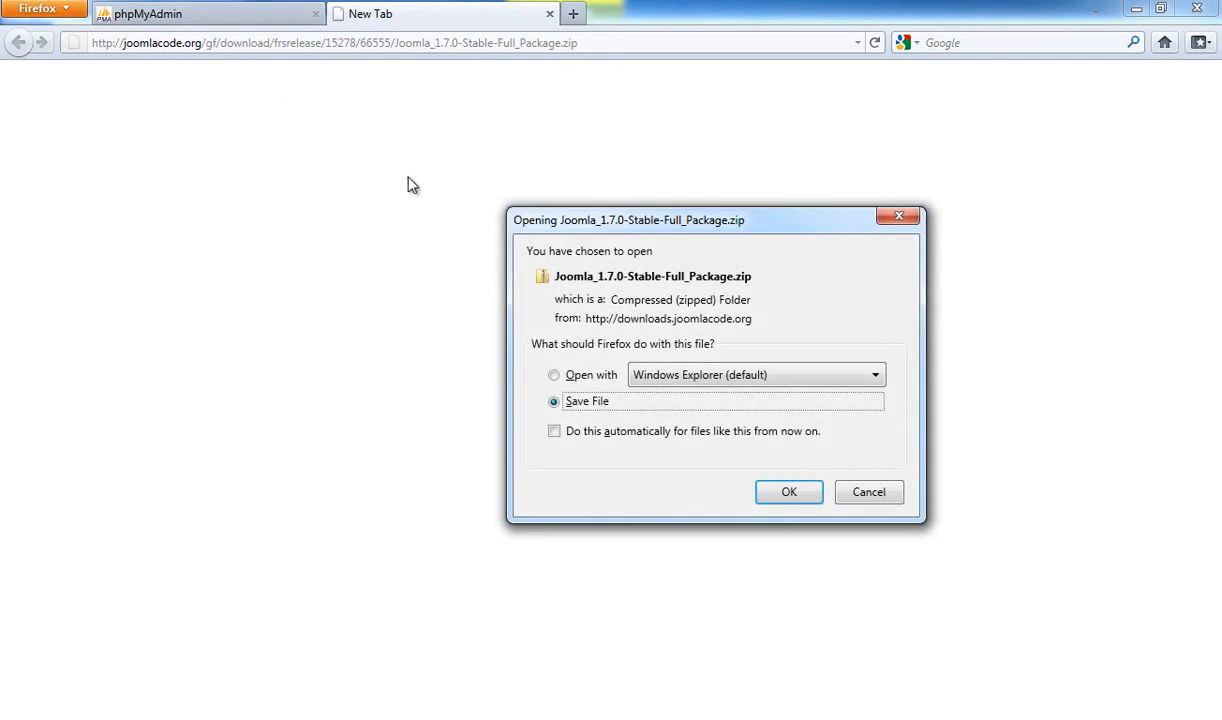
{"action": "left_click", "coordinate": [848, 494]}
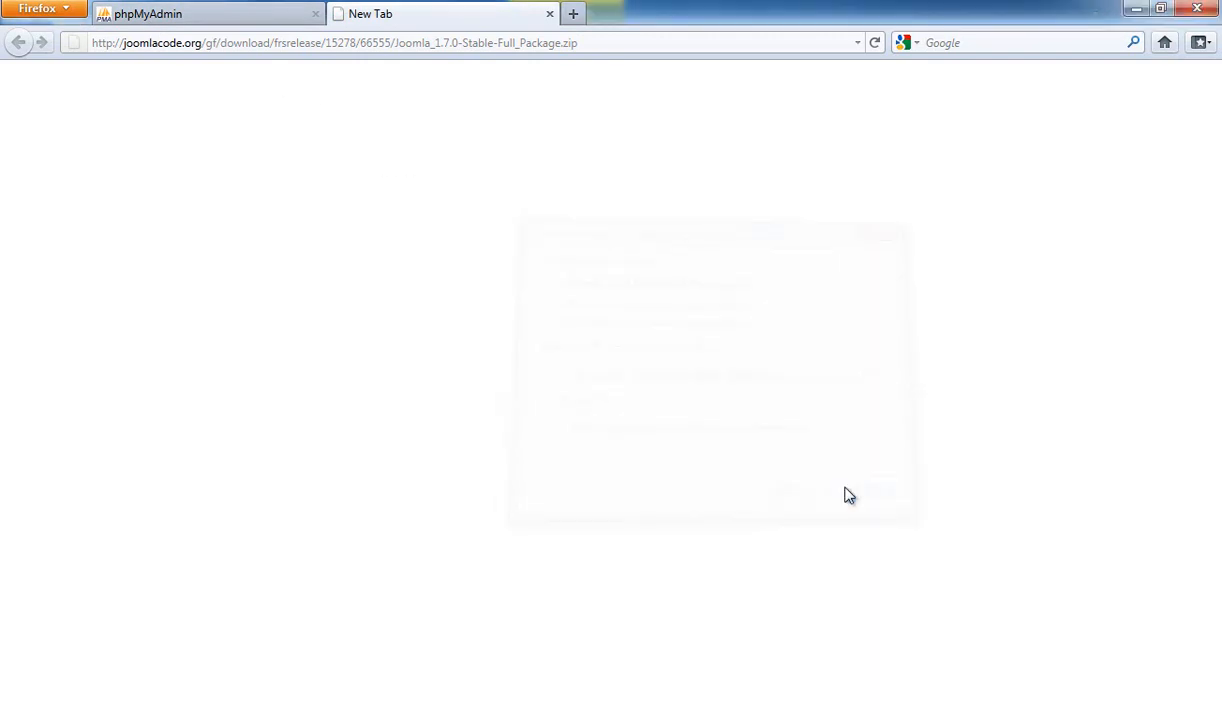
Extract every file in Joomla_1.7.0-Stable-Full_Package.zip into c:\xampp\htdocs\joomla
{"action": "key", "text": "alt+Tab"}
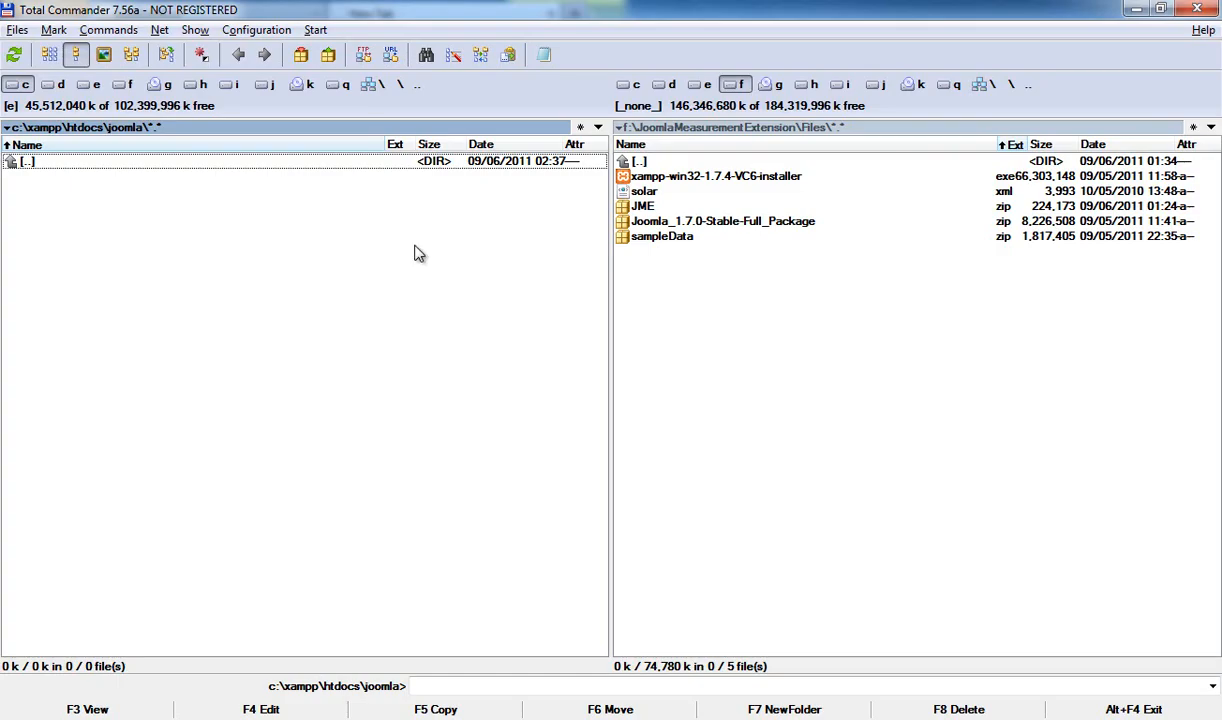
{"action": "left_click", "coordinate": [669, 225]}
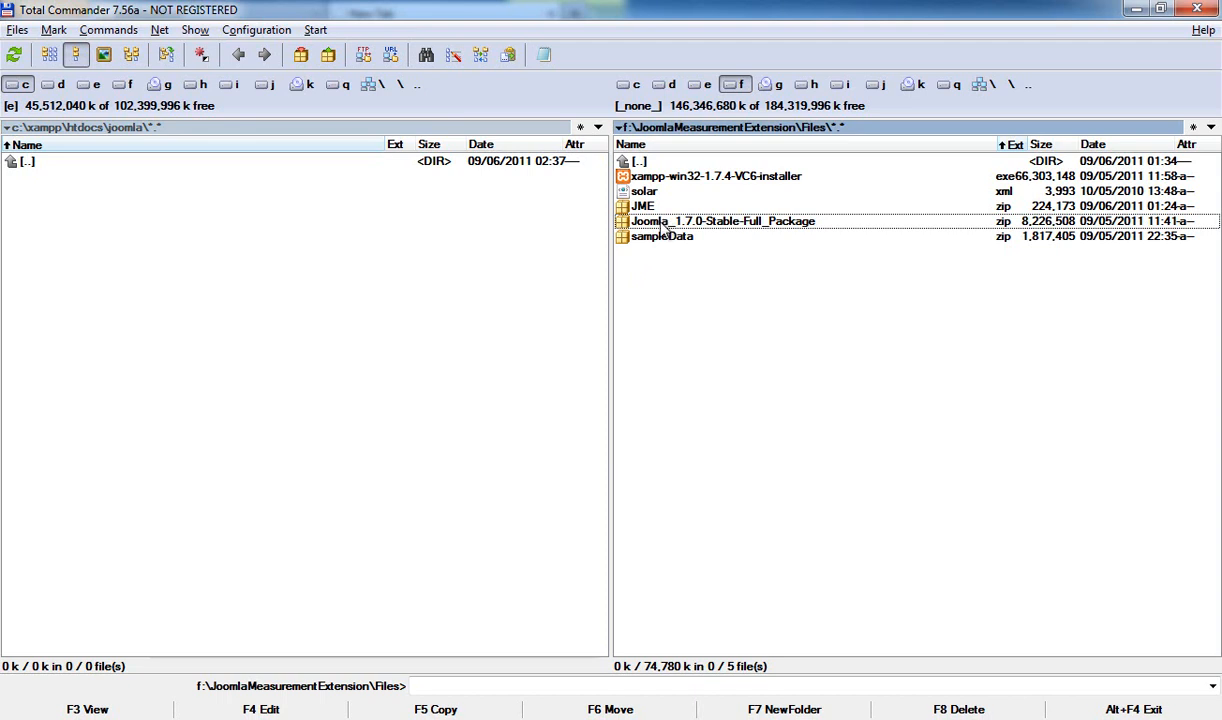
{"action": "double_click", "coordinate": [665, 222]}
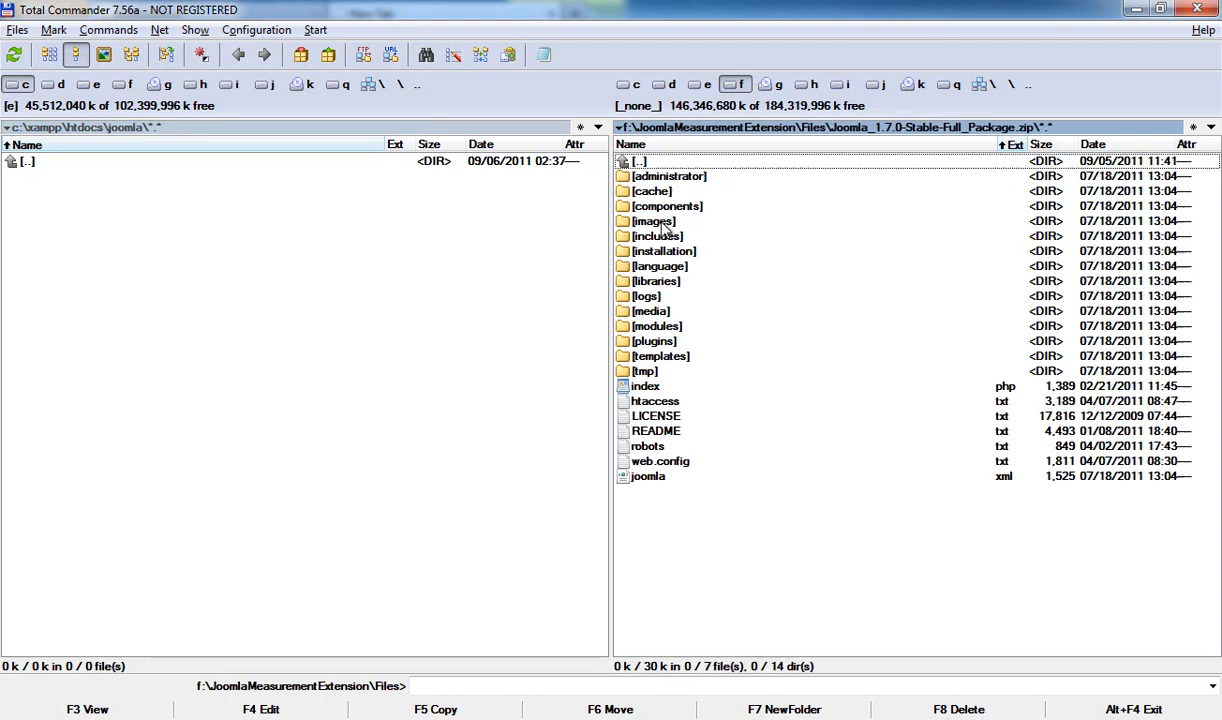
{"action": "key", "text": "ctrl+a"}
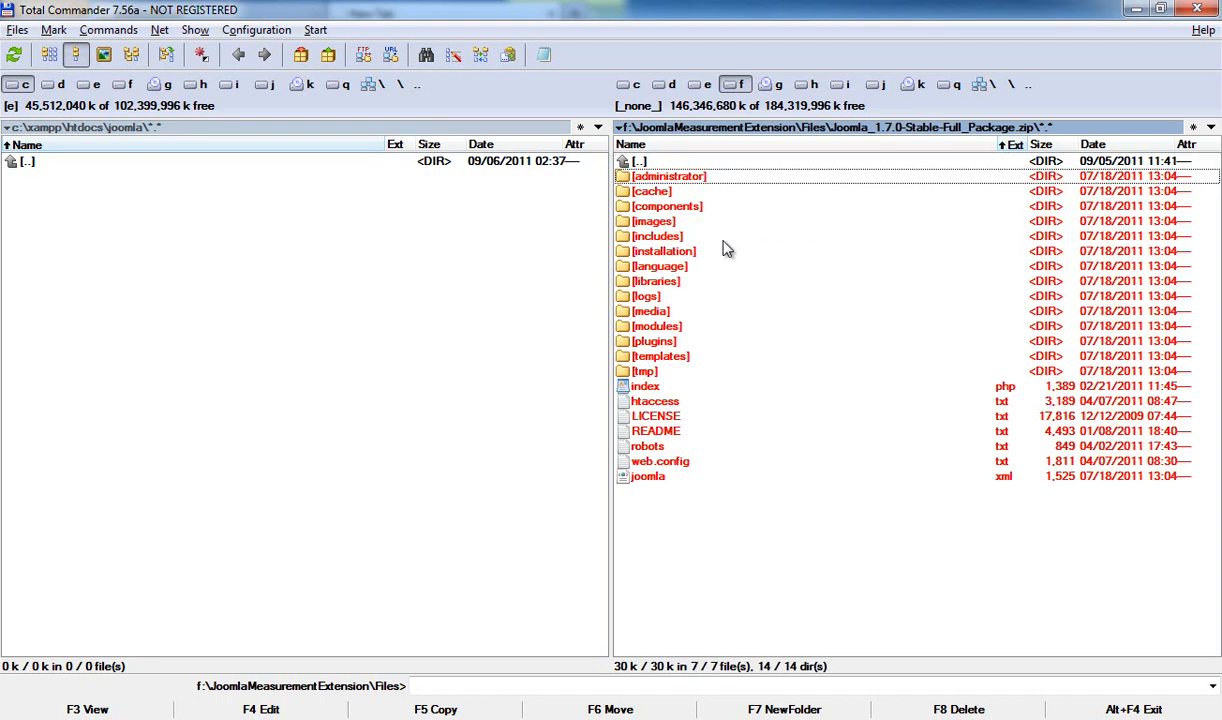
{"action": "key", "text": "F5"}
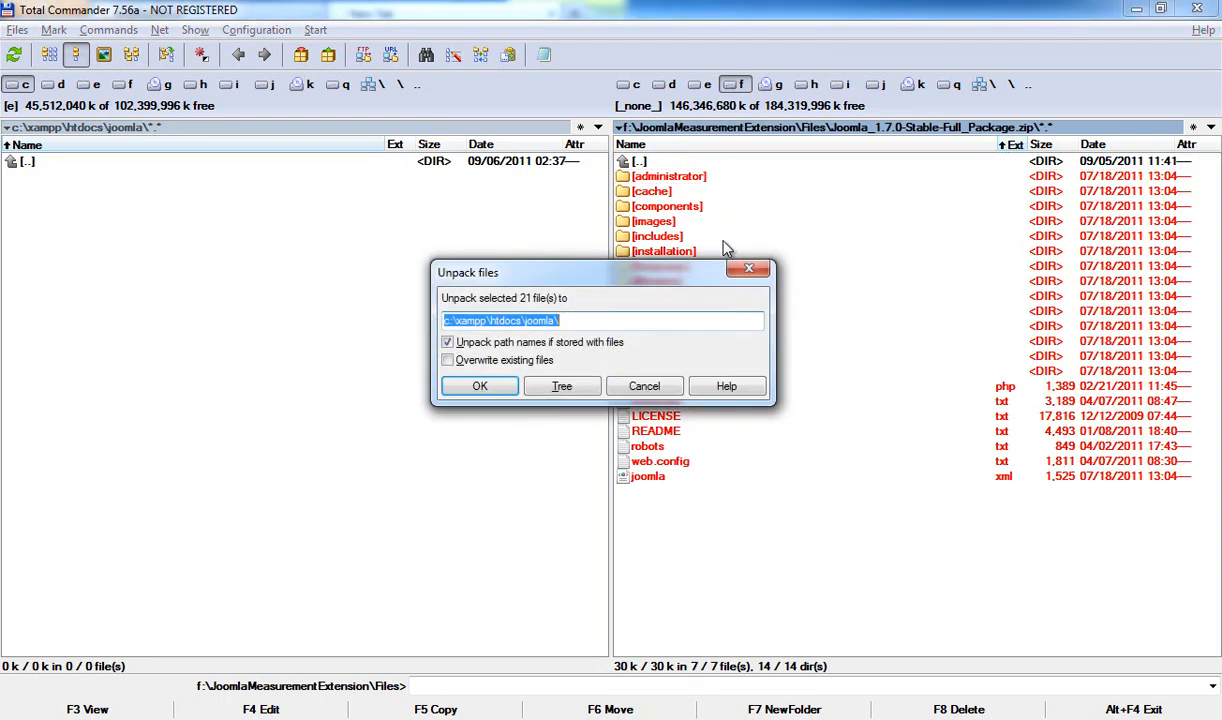
{"action": "key", "text": "Return"}
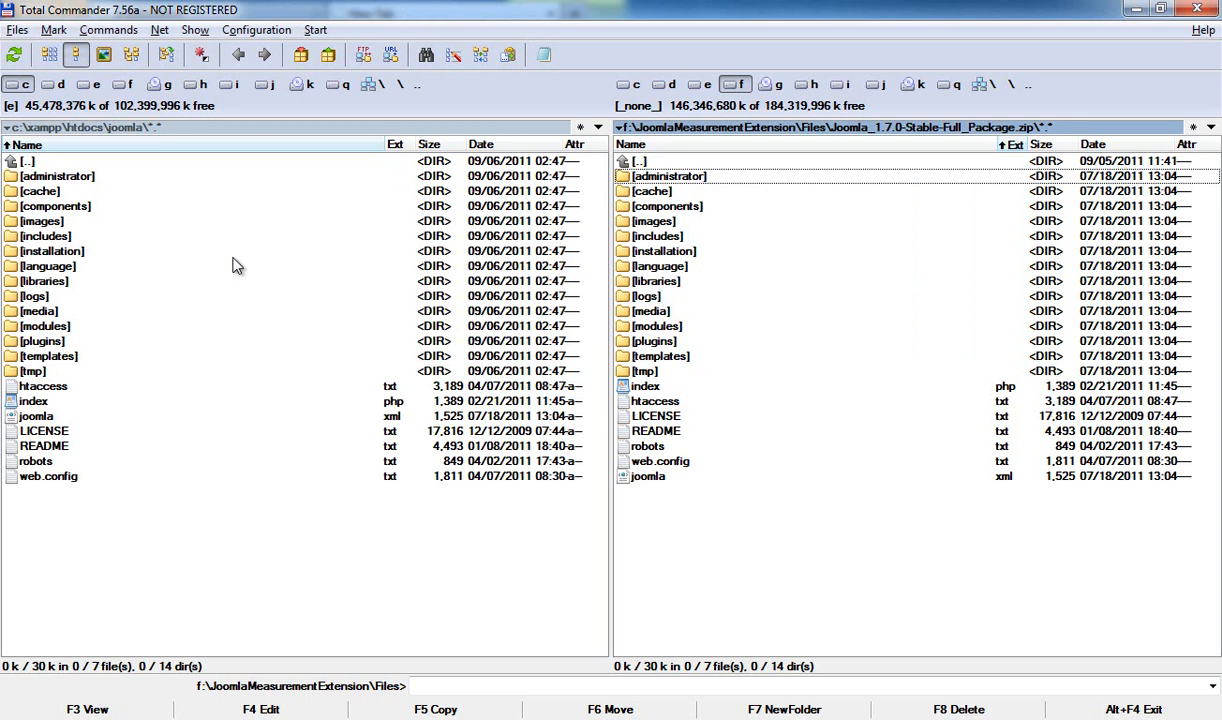
Move to the parent-folder entry in the extracted joomla folder listing
{"action": "left_click", "coordinate": [103, 175]}
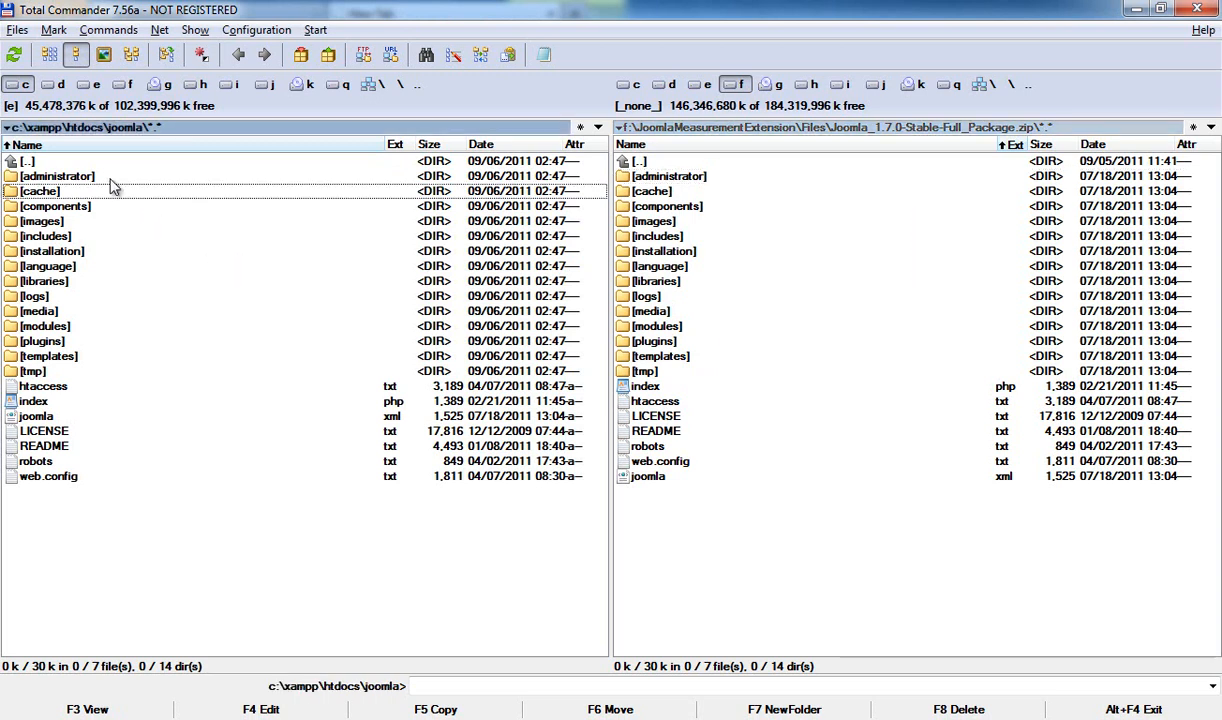
{"action": "key", "text": "Up"}
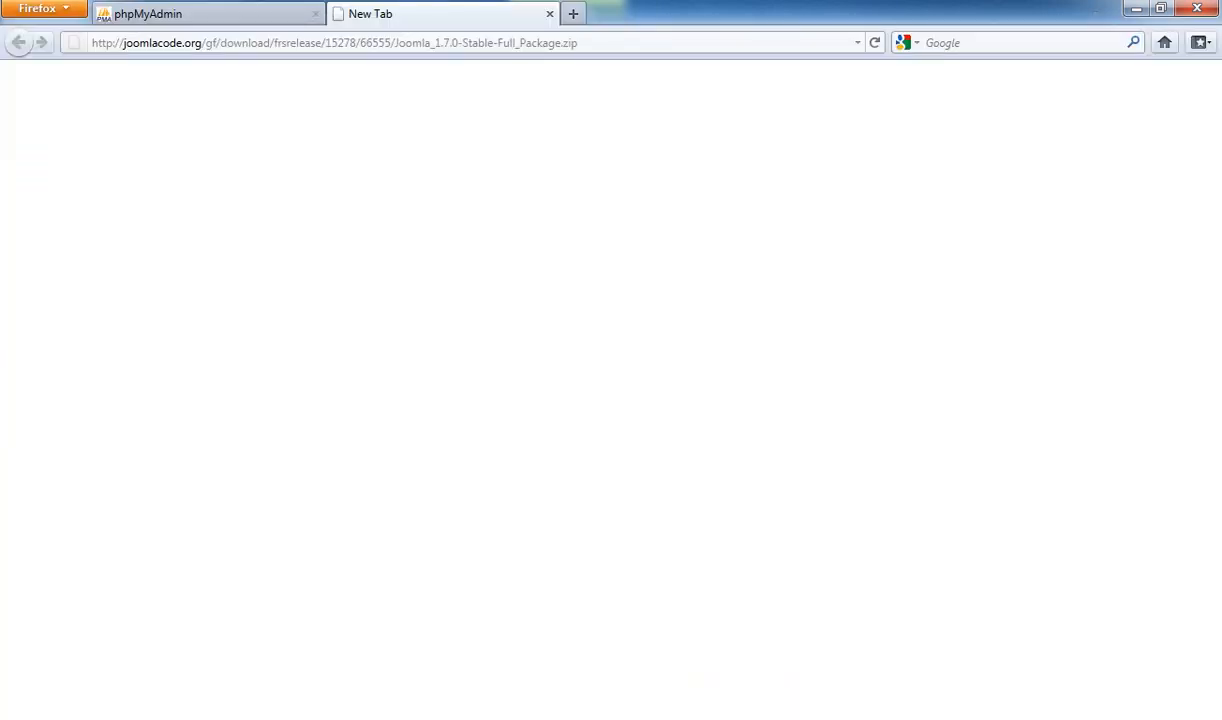
Drag the new joomlacode download tab to the front of the tab bar
{"action": "left_click", "coordinate": [341, 45]}
{"action": "left_click", "coordinate": [245, 22]}
{"action": "left_click", "coordinate": [346, 22]}
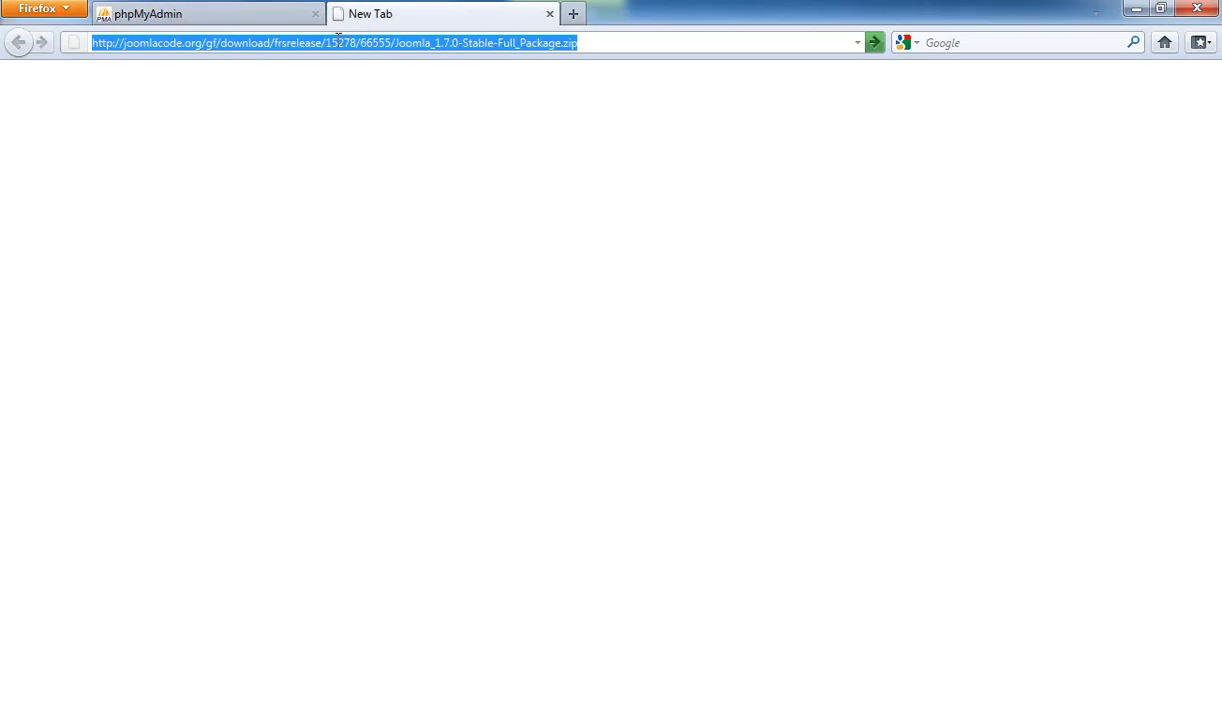
{"action": "left_click_drag", "start_coordinate": [352, 28], "coordinate": [128, 27]}
Load localhost/joomla to start the Joomla 1.7.0 web installer
{"action": "left_click", "coordinate": [163, 42]}
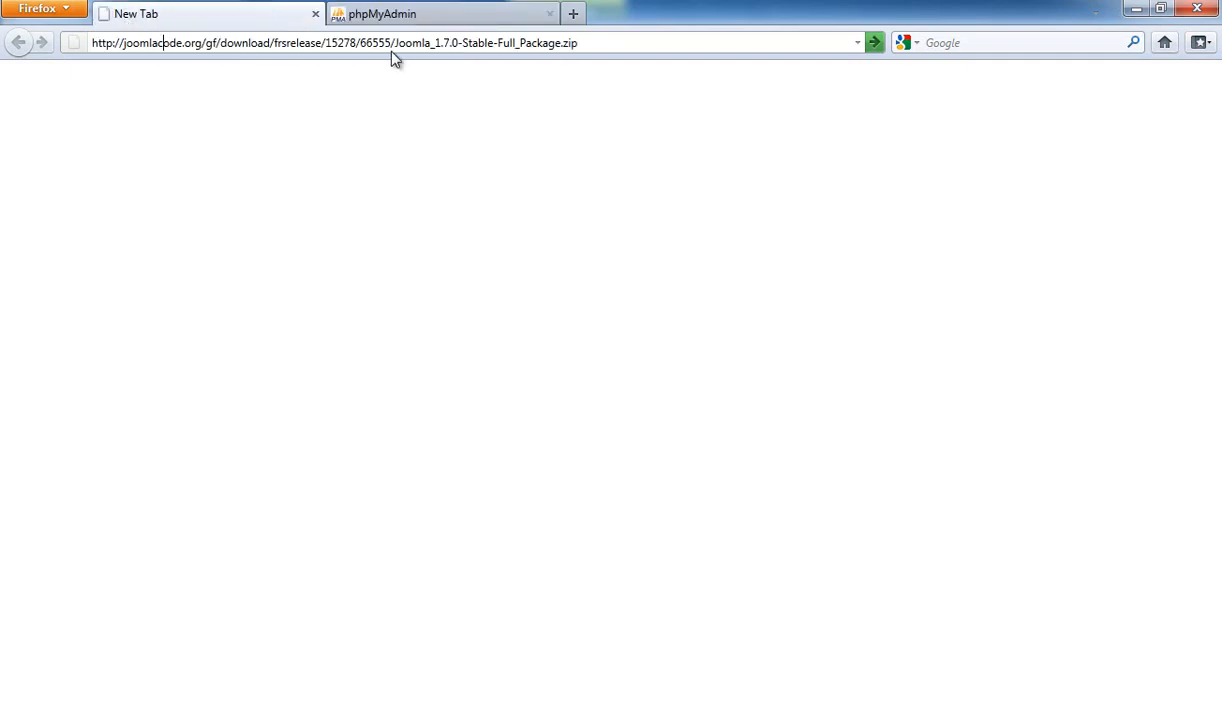
{"action": "triple_click", "coordinate": [117, 42]}
{"action": "type", "text": "loc"}
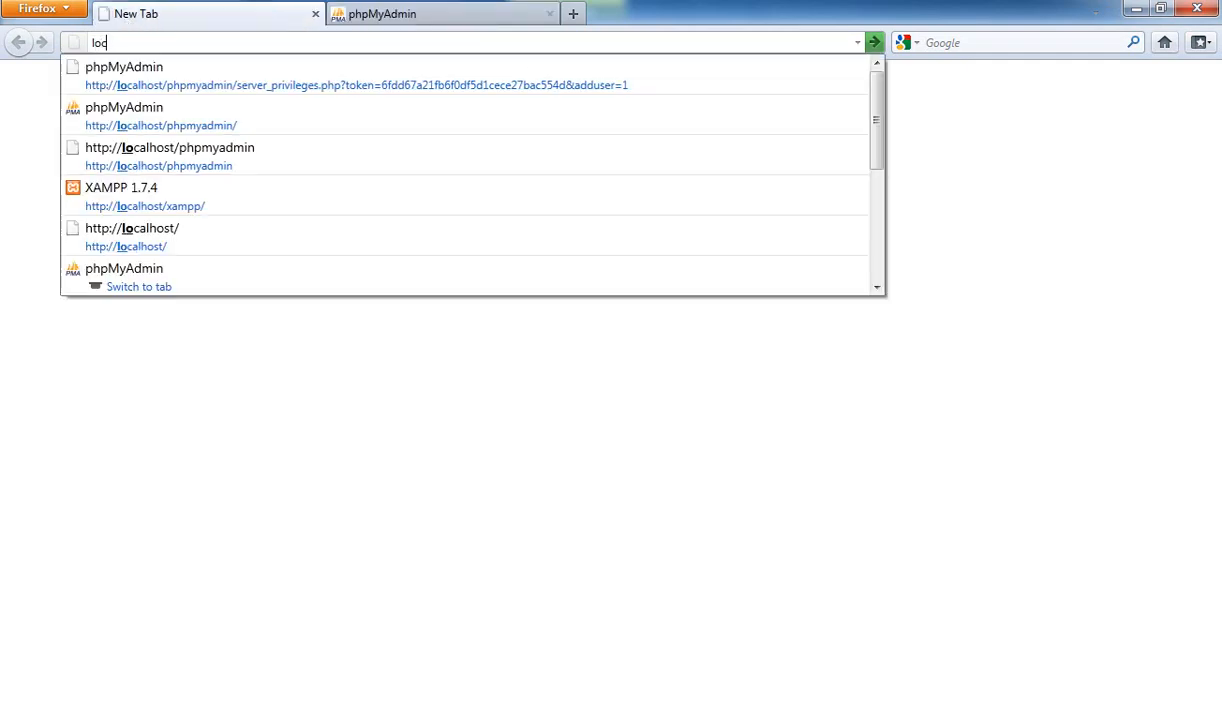
{"action": "type", "text": "alhost/joomla"}
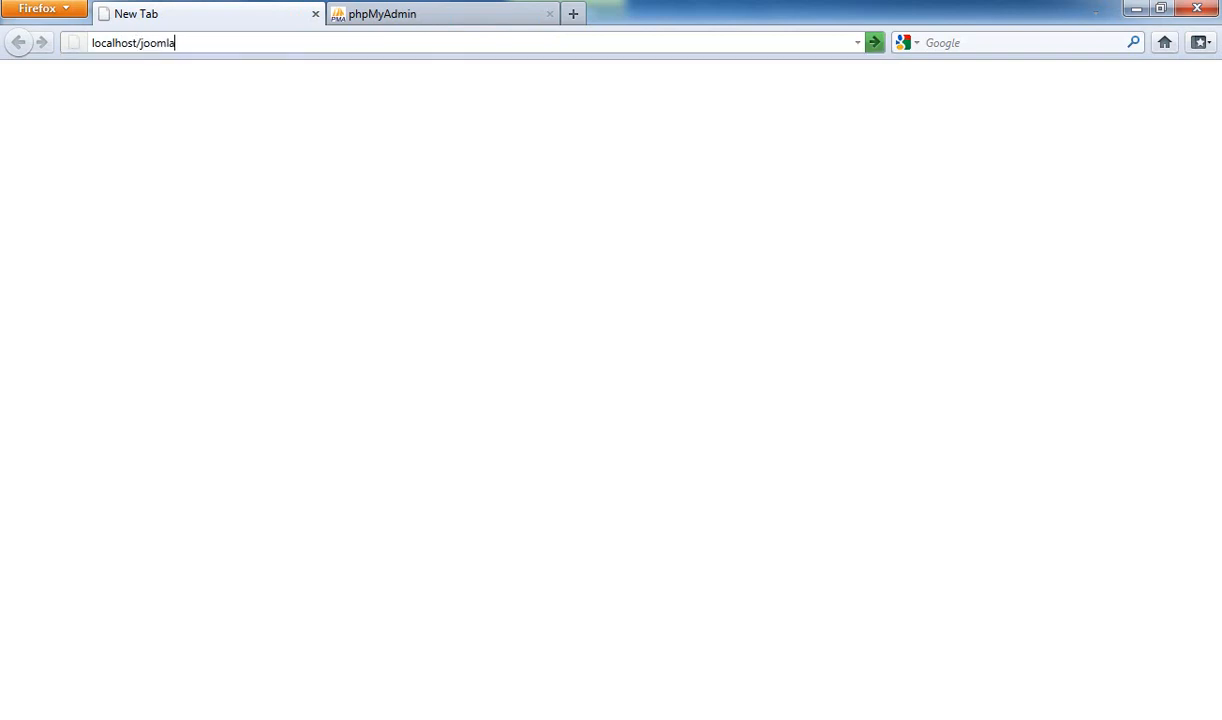
{"action": "key", "text": "Return"}
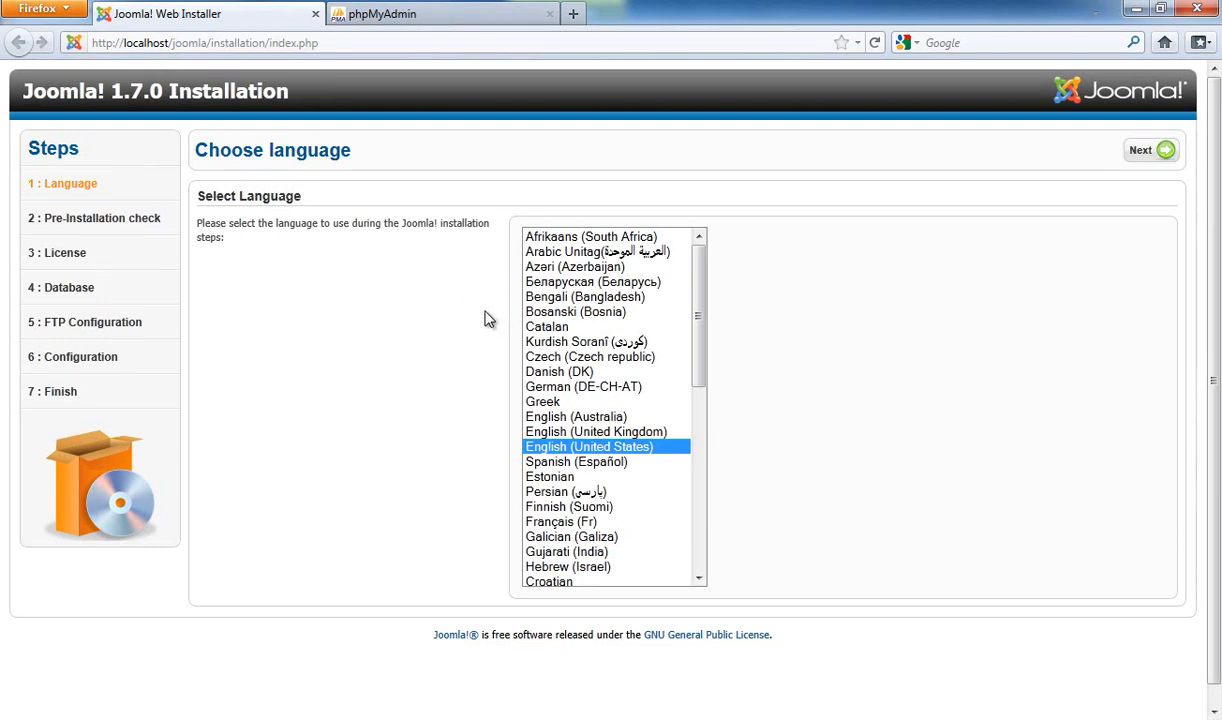
Advance to the Pre-Installation Check and review the nine required rows, all Yes
{"action": "left_click", "coordinate": [1163, 155]}
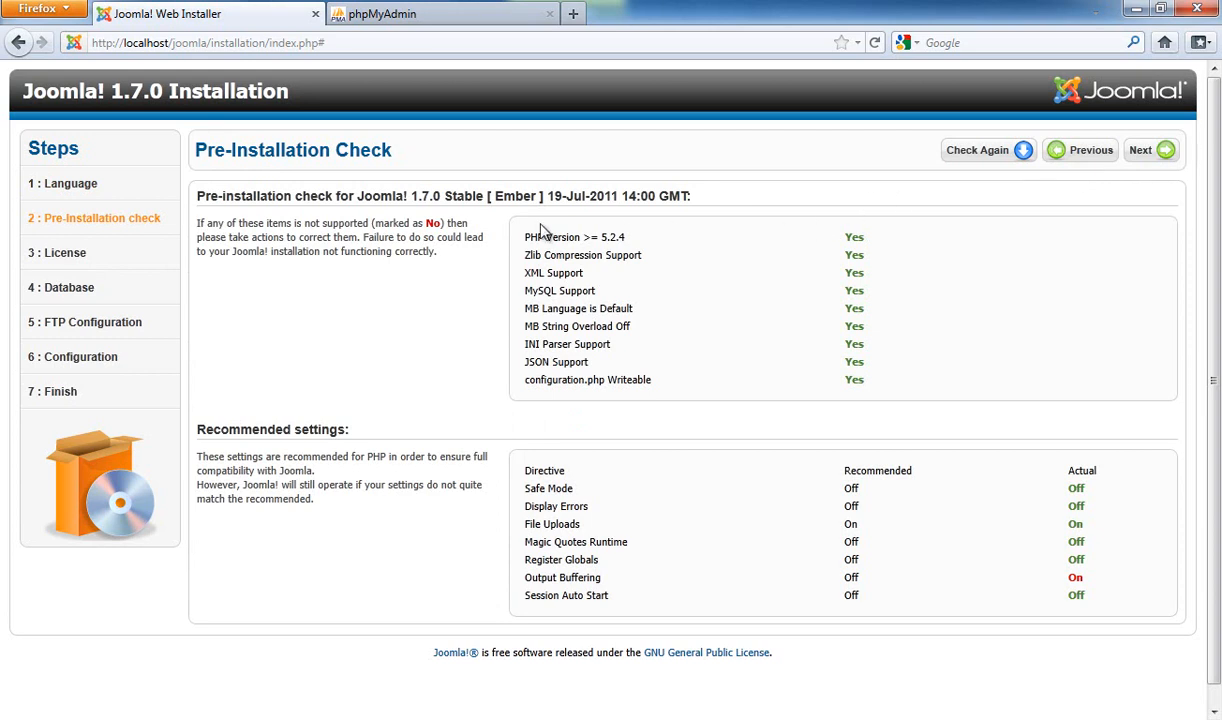
{"action": "left_click_drag", "start_coordinate": [485, 240], "coordinate": [905, 395]}
{"action": "left_click", "coordinate": [903, 397]}
{"action": "mouse_move", "coordinate": [518, 250]}
{"action": "left_mouse_down"}
{"action": "mouse_move", "coordinate": [873, 355]}
{"action": "mouse_move", "coordinate": [914, 390]}
{"action": "mouse_move", "coordinate": [521, 251]}
{"action": "left_mouse_up"}
{"action": "left_click", "coordinate": [890, 391]}
{"action": "left_click", "coordinate": [521, 251]}
{"action": "left_click_drag", "start_coordinate": [876, 385], "coordinate": [520, 240]}
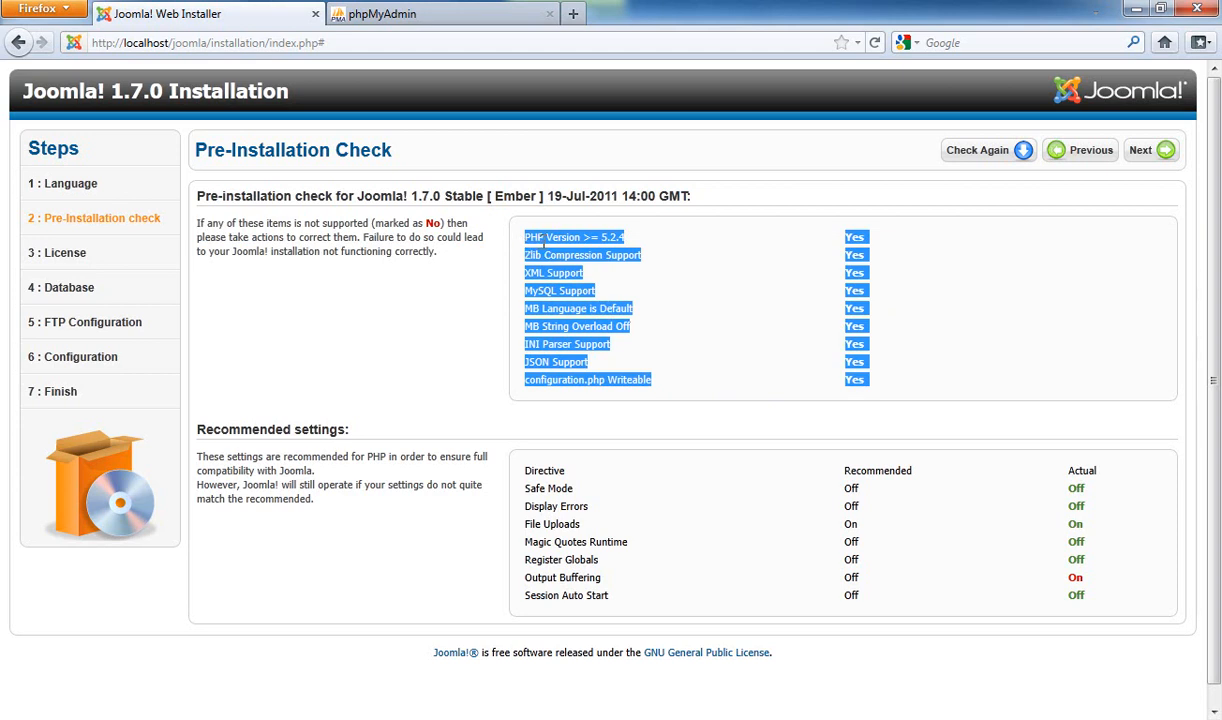
{"action": "left_click", "coordinate": [780, 310]}
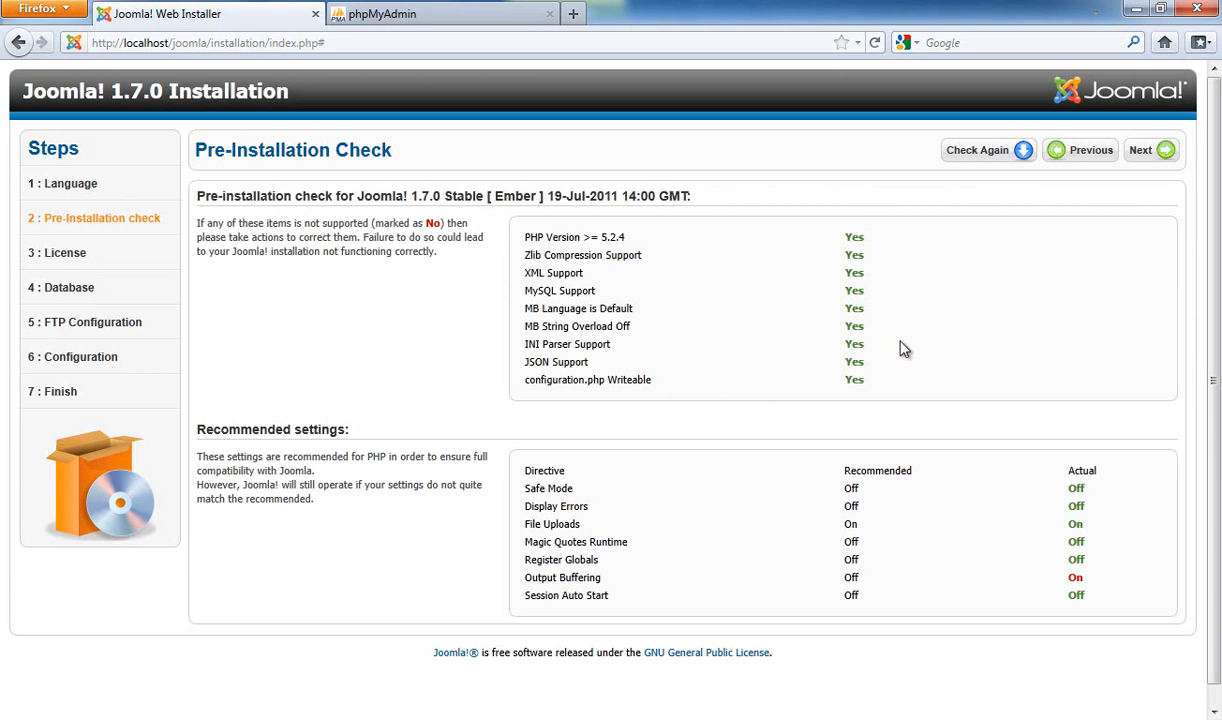
Review recommended settings from Safe Mode through Output Buffering showing On
{"action": "scroll", "coordinate": [860, 330], "scroll_direction": "down", "scroll_amount": 1}
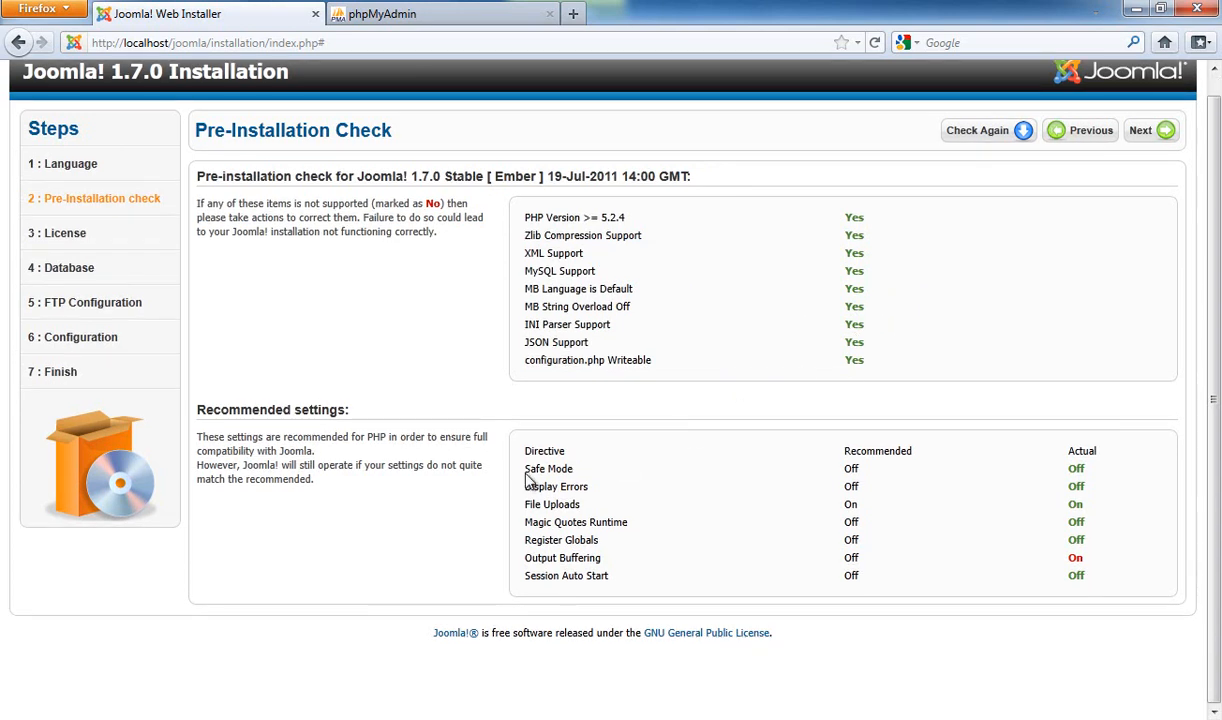
{"action": "left_click_drag", "start_coordinate": [523, 464], "coordinate": [597, 488]}
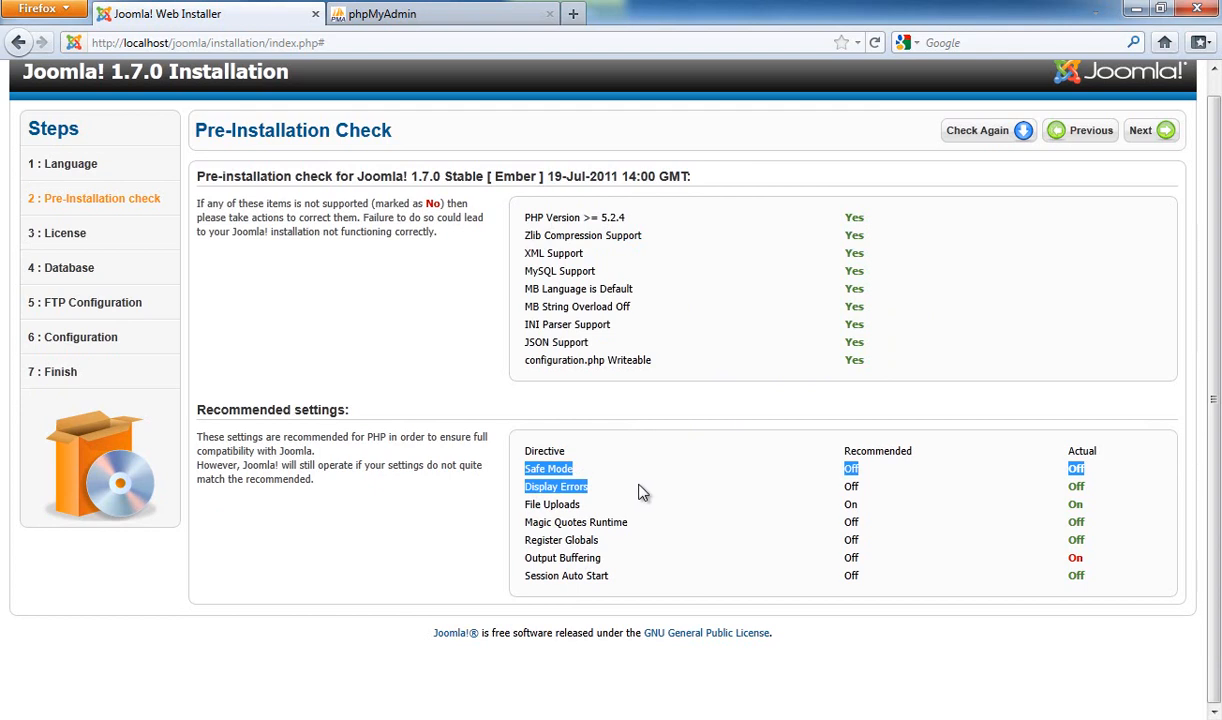
{"action": "left_click_drag", "start_coordinate": [639, 486], "coordinate": [903, 509]}
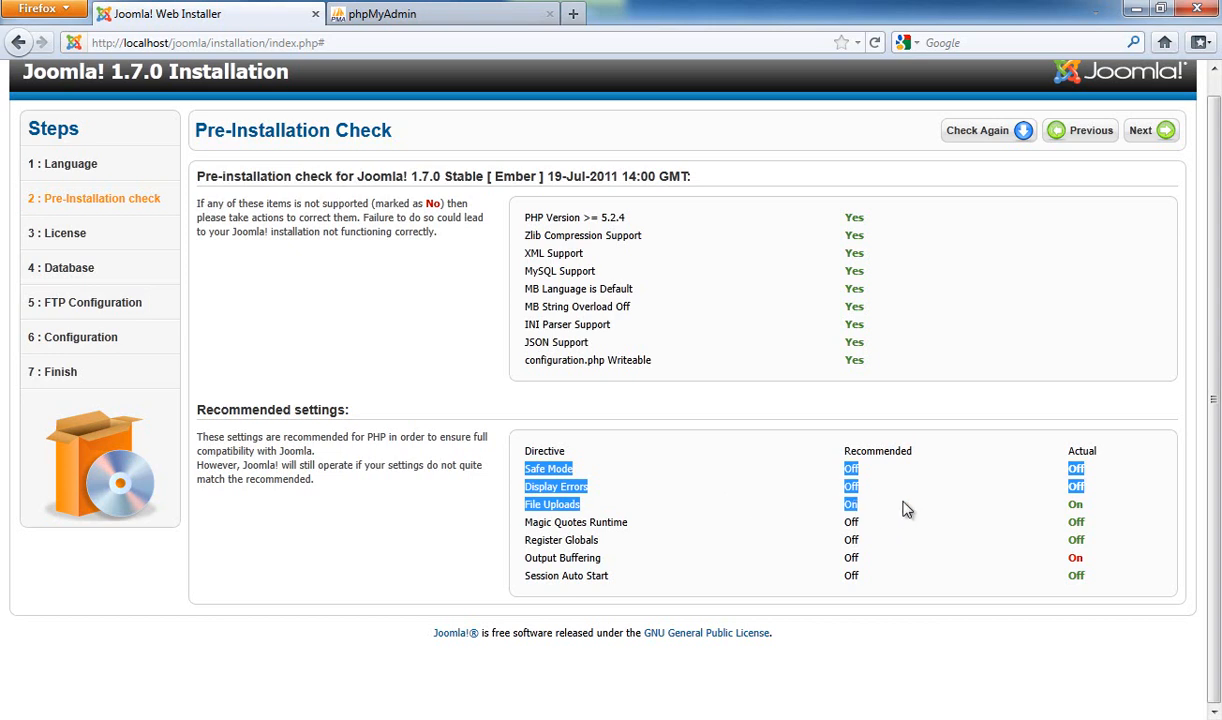
{"action": "left_click_drag", "start_coordinate": [1010, 518], "coordinate": [1077, 559]}
{"action": "left_click", "coordinate": [1101, 581]}
{"action": "left_click", "coordinate": [1090, 560]}
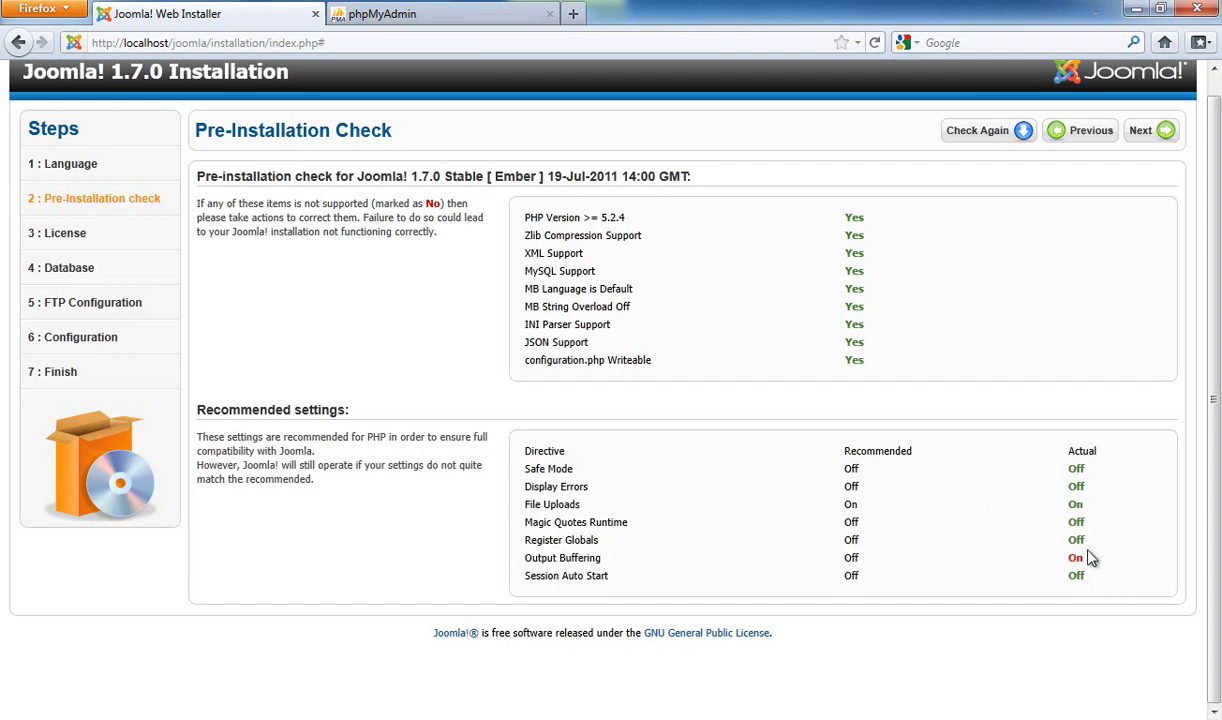
{"action": "left_click_drag", "start_coordinate": [875, 561], "coordinate": [500, 548]}
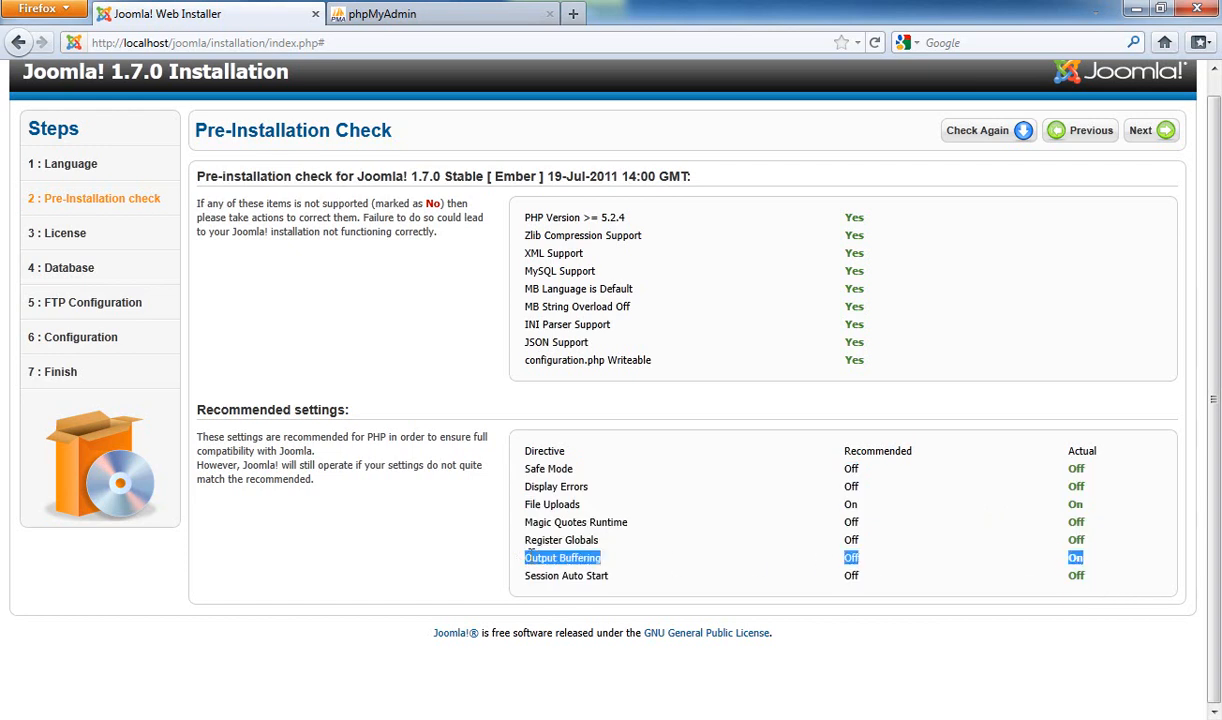
{"action": "left_click", "coordinate": [684, 561]}
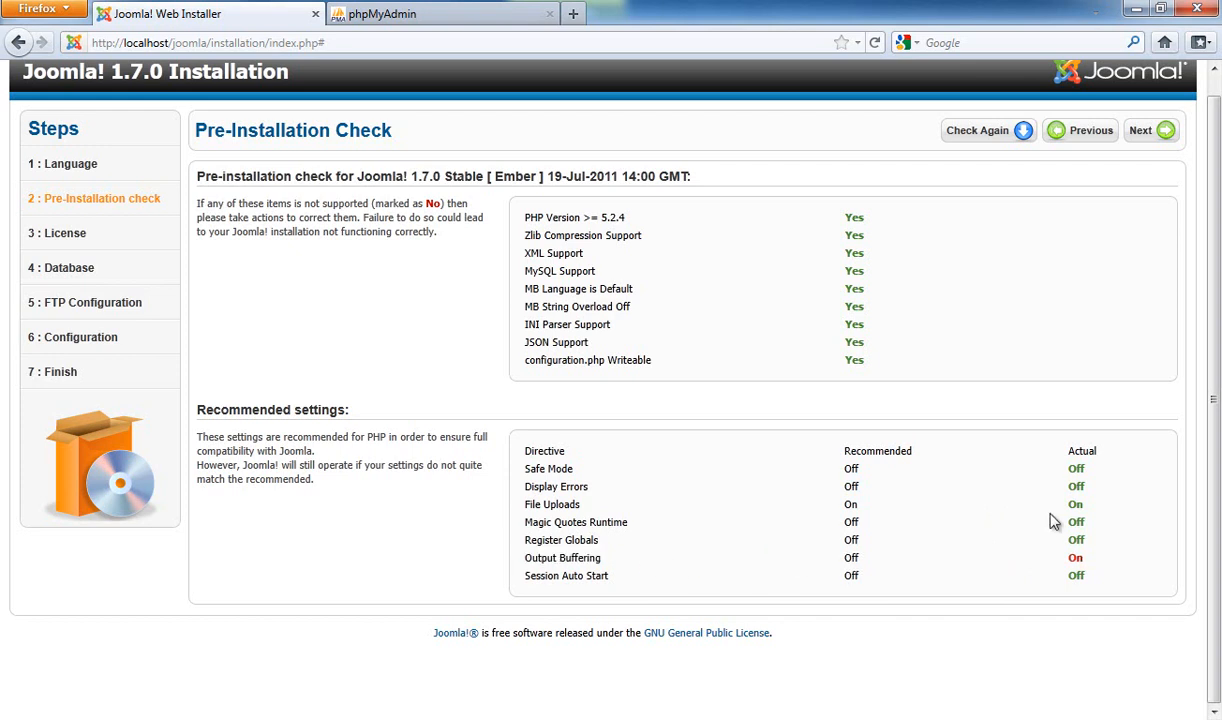
{"action": "mouse_move", "coordinate": [1091, 556]}
{"action": "left_mouse_down"}
{"action": "mouse_move", "coordinate": [1067, 567]}
{"action": "mouse_move", "coordinate": [515, 569]}
{"action": "mouse_move", "coordinate": [1093, 565]}
{"action": "left_mouse_up"}
{"action": "left_click", "coordinate": [1090, 565]}
Check the Word tutorial, then come back to the Joomla installer
{"action": "key", "text": "alt+Tab"}
{"action": "scroll", "coordinate": [541, 322], "scroll_direction": "down", "scroll_amount": 12}
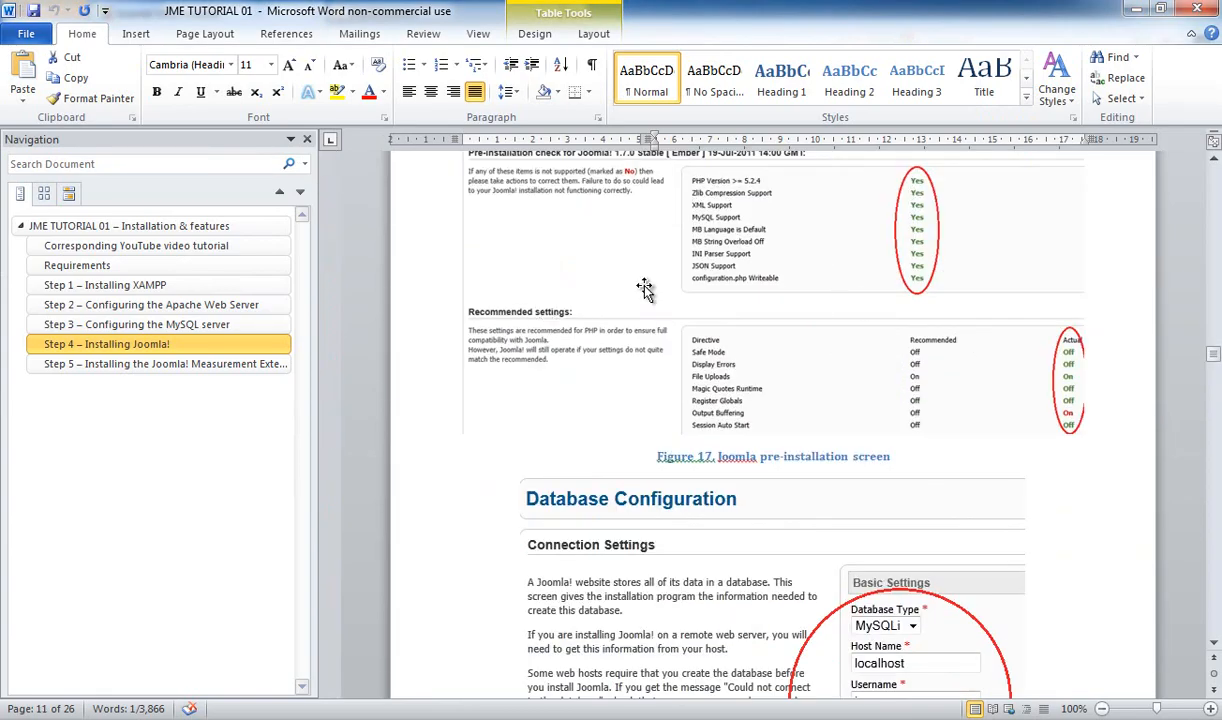
{"action": "key", "text": "alt+Tab"}
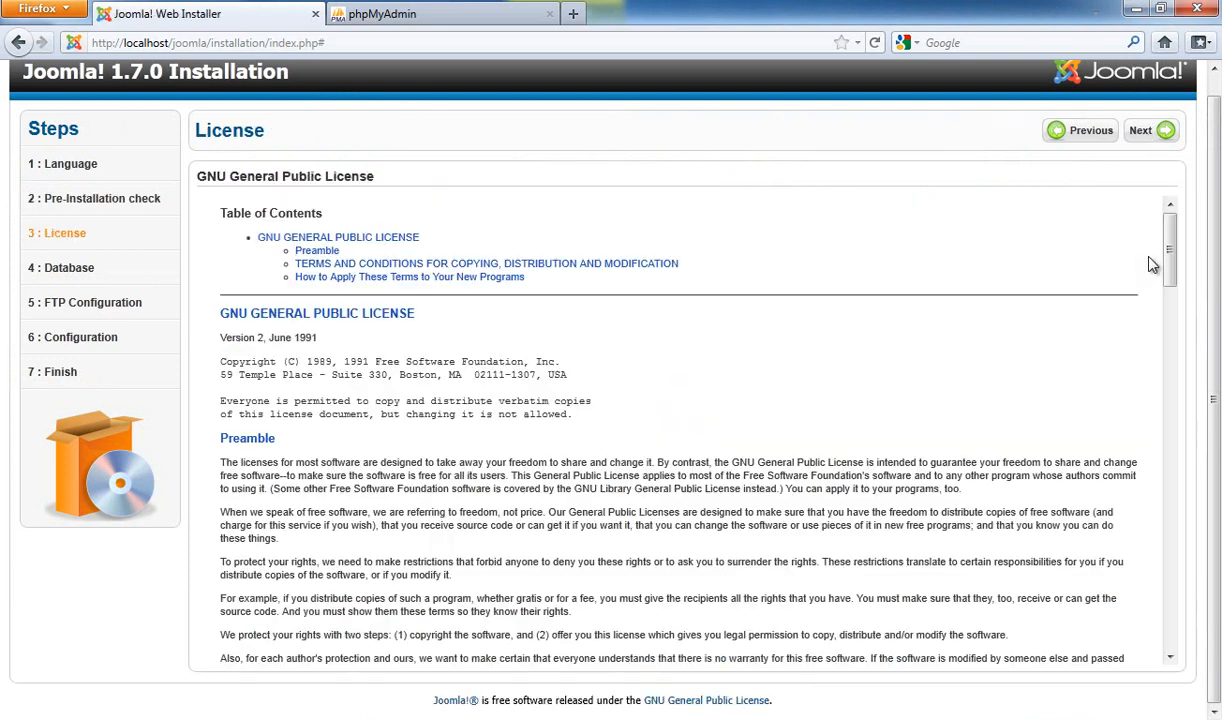
Read the GNU General Public License heading and version, then continue to Database Configuration
{"action": "left_click_drag", "start_coordinate": [1180, 240], "coordinate": [1058, 196]}
{"action": "left_click_drag", "start_coordinate": [225, 326], "coordinate": [436, 331]}
{"action": "left_click", "coordinate": [436, 331]}
{"action": "left_click_drag", "start_coordinate": [418, 318], "coordinate": [221, 319]}
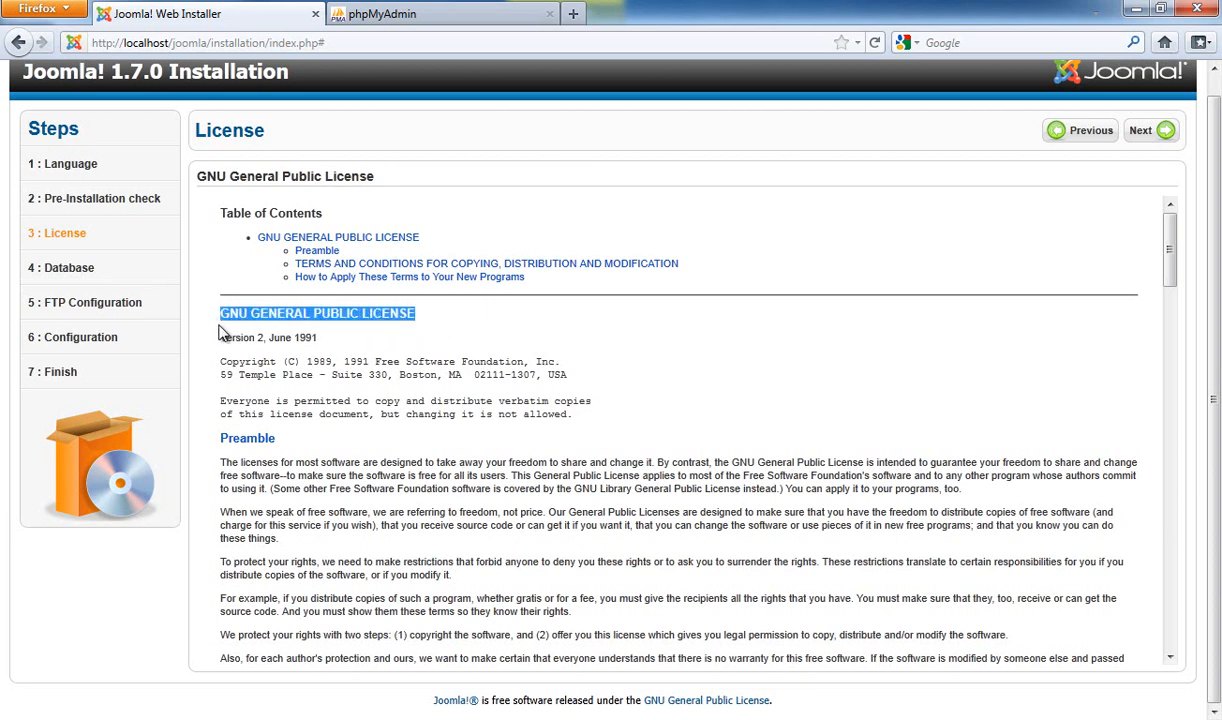
{"action": "left_click_drag", "start_coordinate": [330, 345], "coordinate": [220, 328]}
{"action": "left_click", "coordinate": [221, 329]}
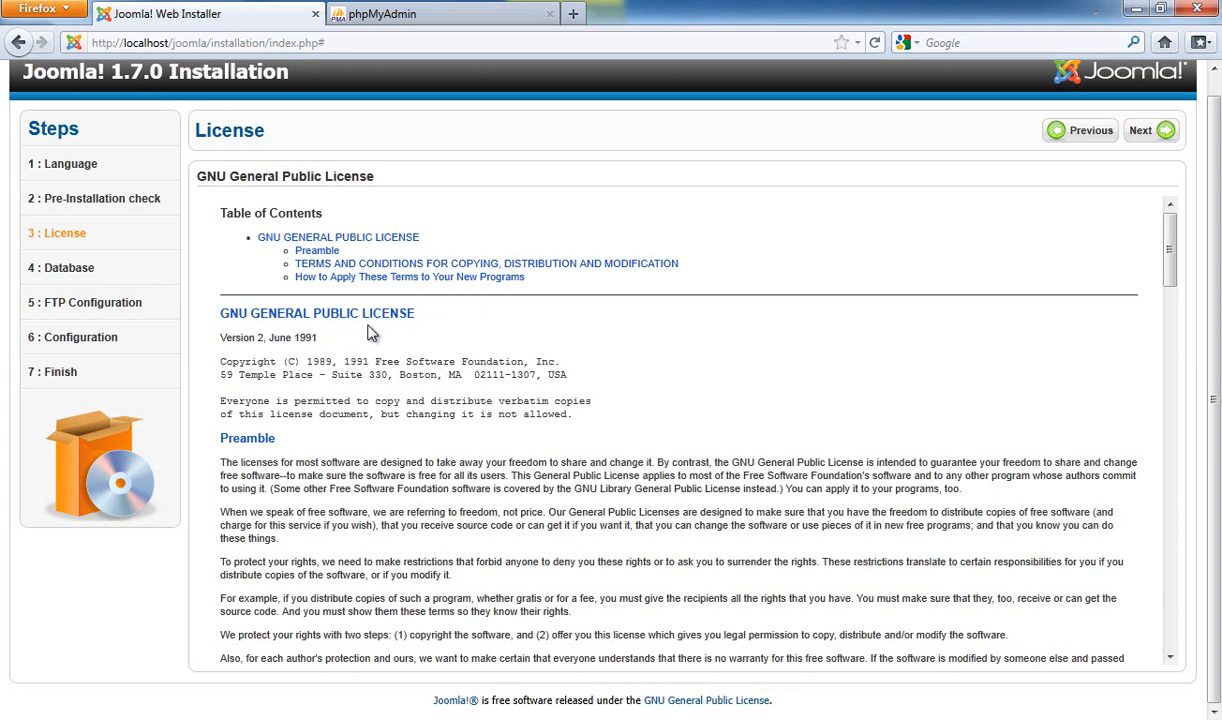
{"action": "left_click", "coordinate": [1145, 131]}
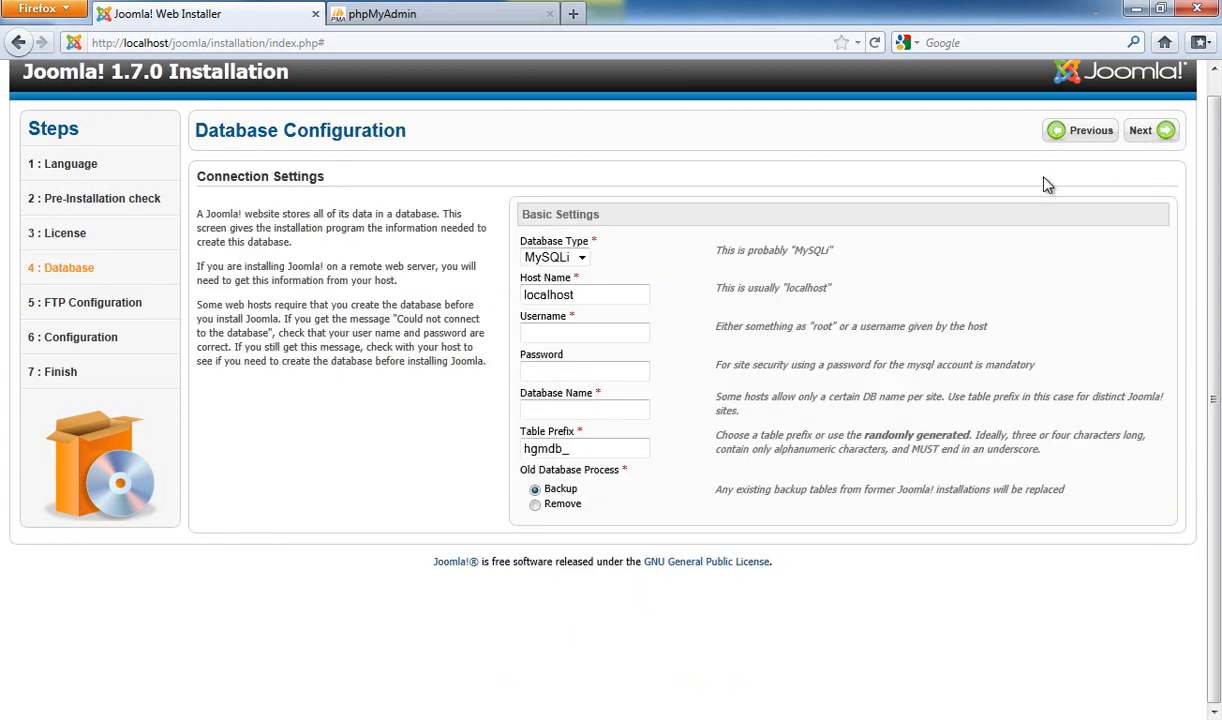
Look up the database user name in phpMyAdmin for the username field
{"action": "left_click", "coordinate": [568, 333]}
{"action": "left_click", "coordinate": [420, 16]}
{"action": "left_click", "coordinate": [603, 318]}
{"action": "left_click", "coordinate": [226, 14]}
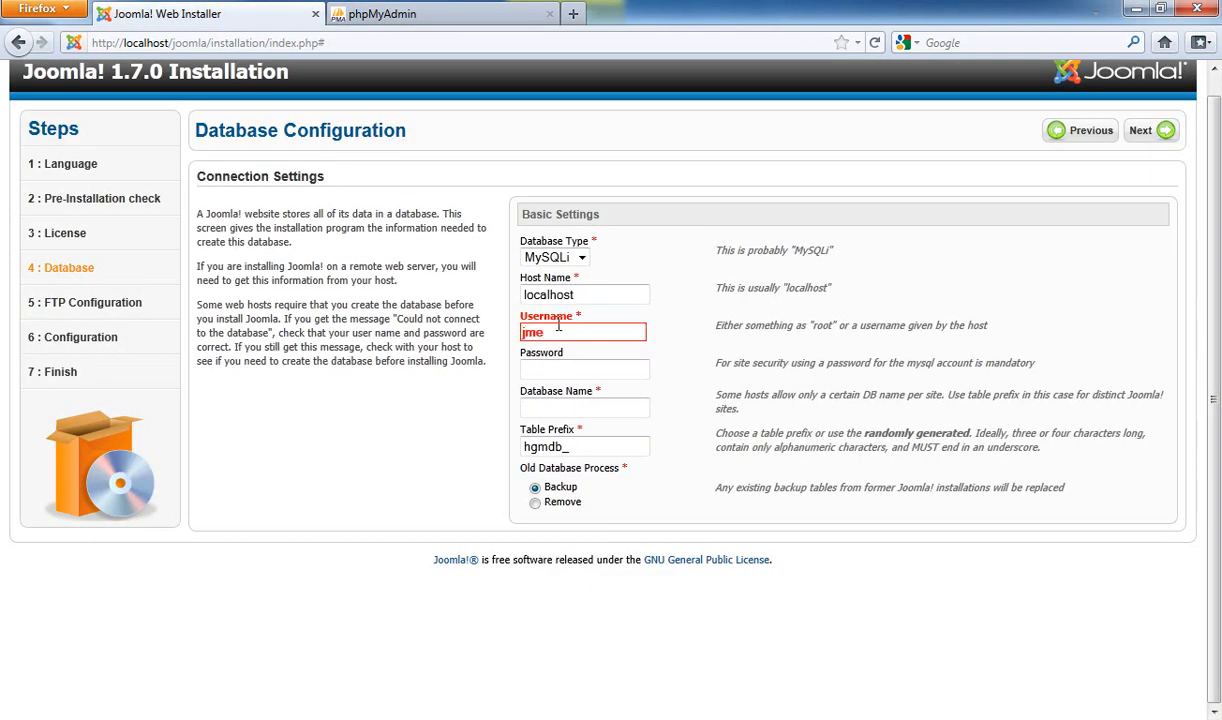
Enter the database password, database name jme and table prefix jos_
{"action": "left_click", "coordinate": [580, 376]}
{"action": "type", "text": "1234"}
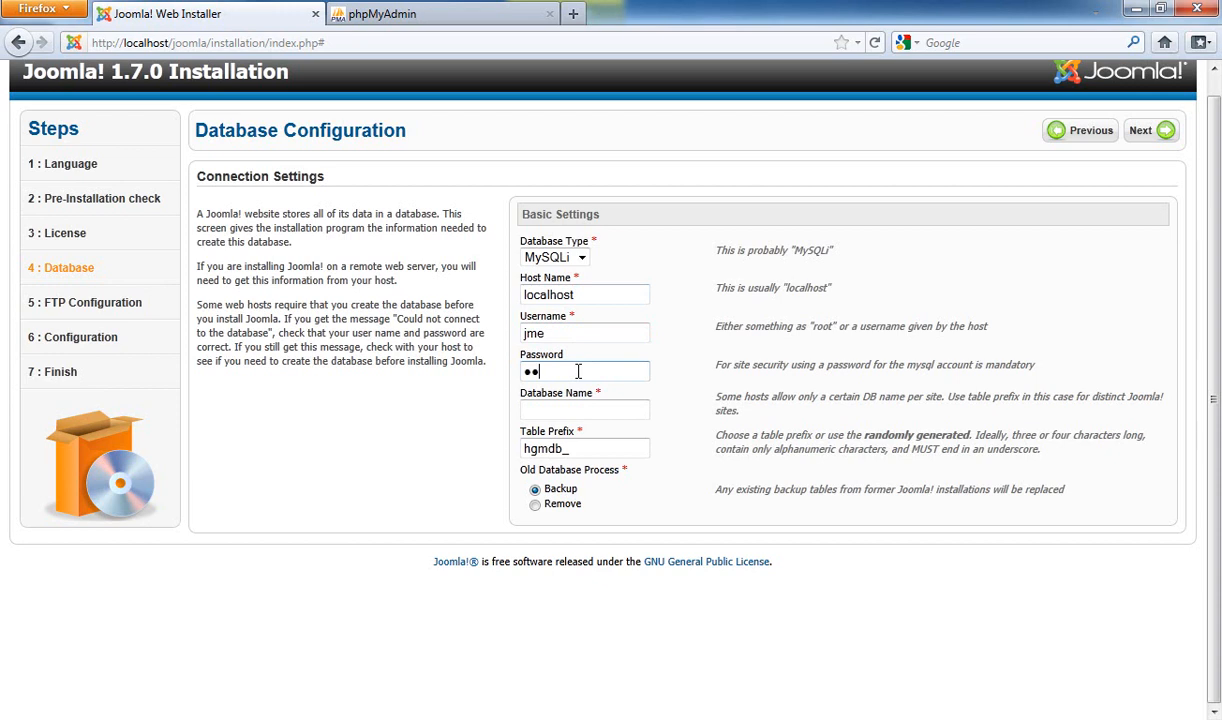
{"action": "left_click", "coordinate": [578, 405]}
{"action": "type", "text": "jme"}
{"action": "left_click", "coordinate": [558, 373]}
{"action": "left_click_drag", "start_coordinate": [563, 450], "coordinate": [522, 449]}
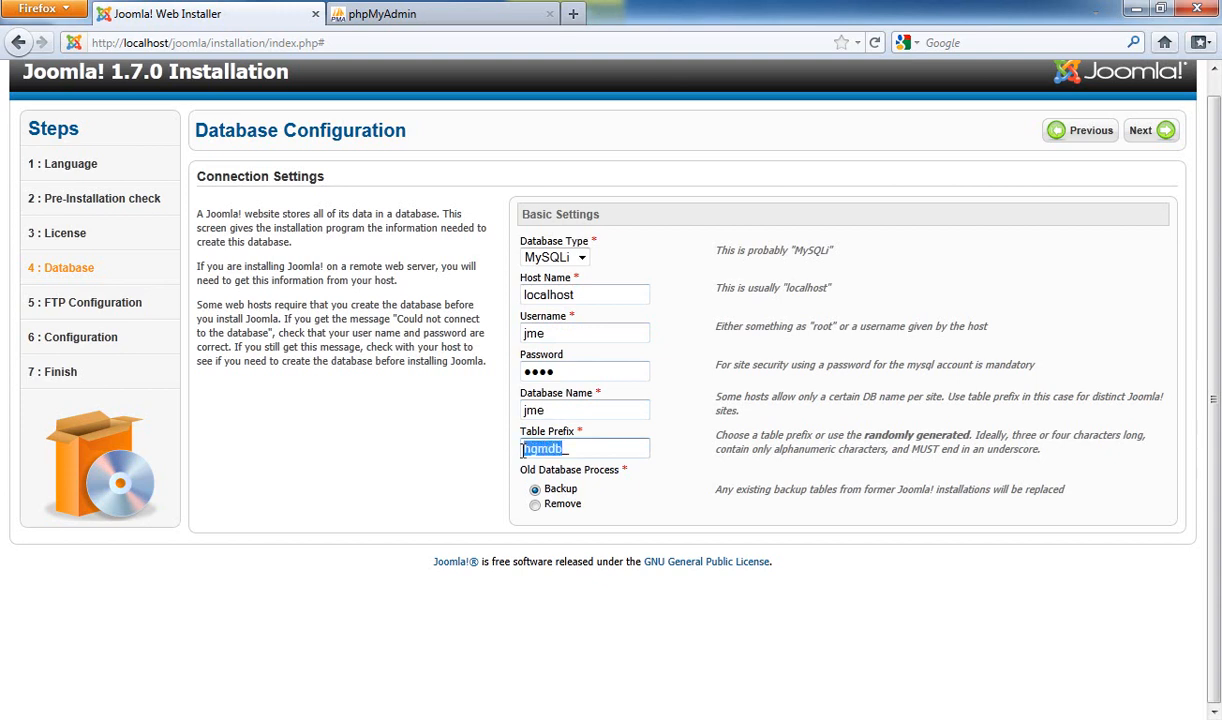
{"action": "type", "text": "jos_"}
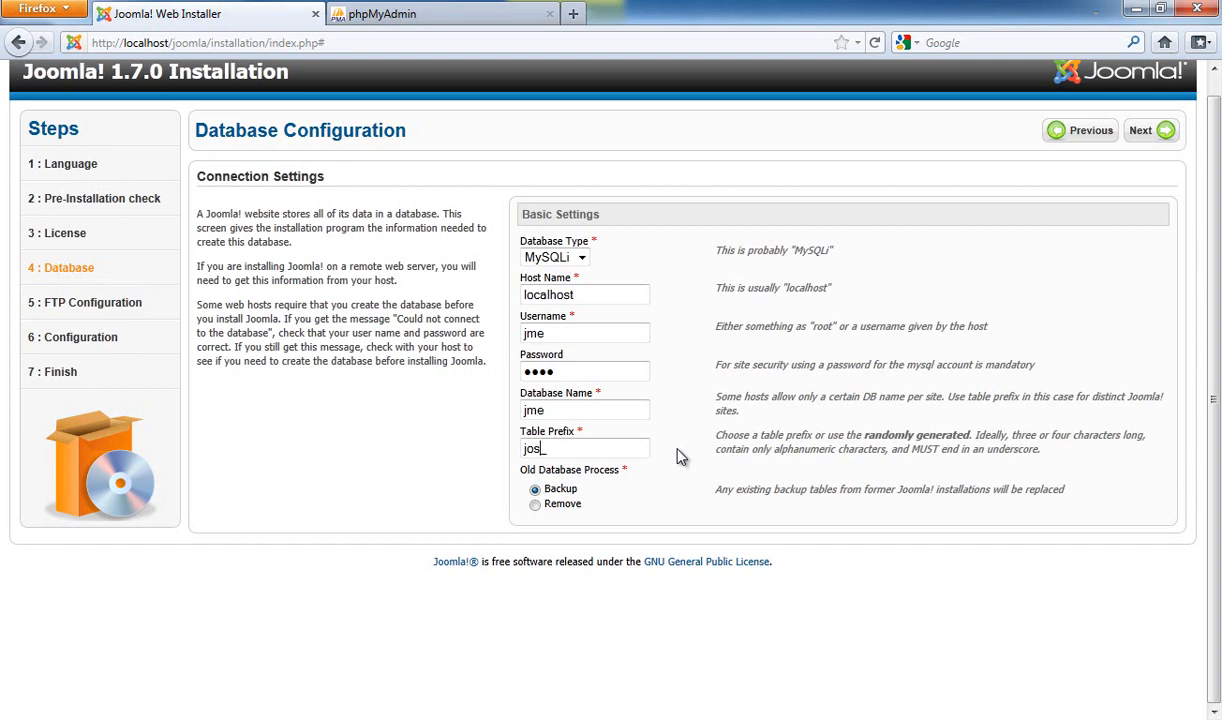
{"action": "left_click_drag", "start_coordinate": [548, 449], "coordinate": [507, 456]}
Verify the jos_ prefix against the tutorial's page 10 database configuration paragraph
{"action": "mouse_move", "coordinate": [553, 449]}
{"action": "left_mouse_down"}
{"action": "mouse_move", "coordinate": [552, 415]}
{"action": "mouse_move", "coordinate": [535, 452]}
{"action": "left_mouse_up"}
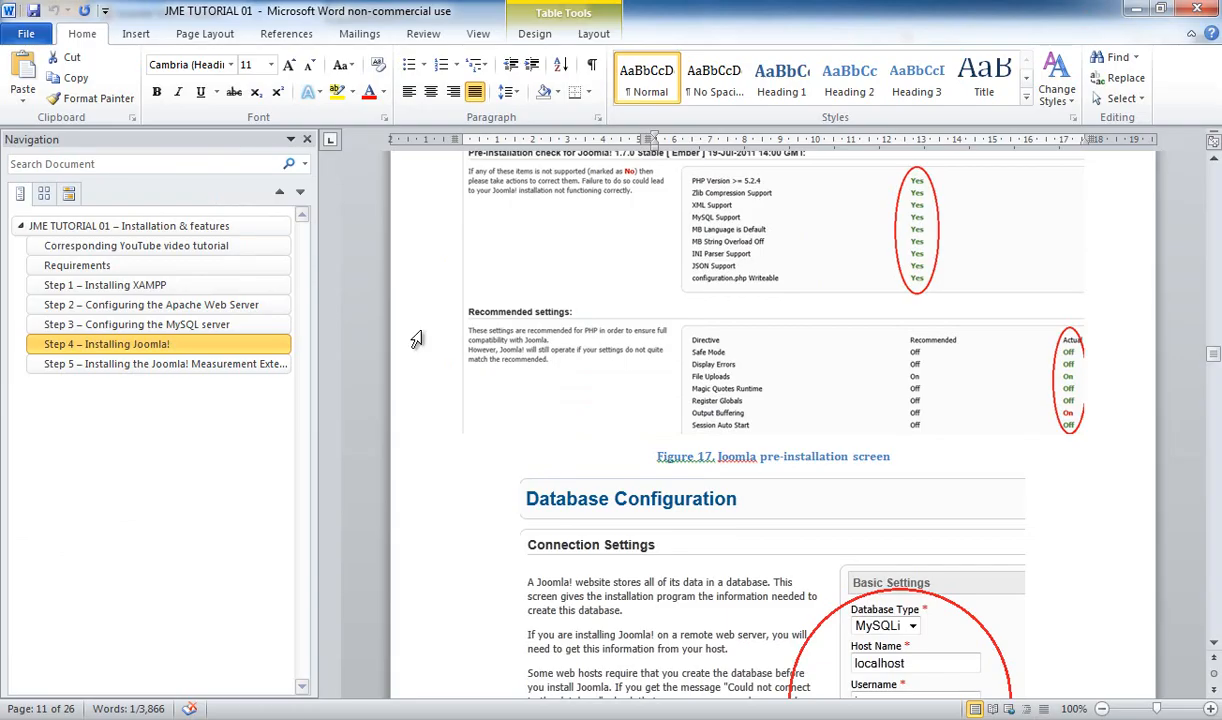
{"action": "scroll", "coordinate": [605, 400], "scroll_direction": "down", "scroll_amount": 5}
{"action": "scroll", "coordinate": [605, 400], "scroll_direction": "down", "scroll_amount": 9}
{"action": "scroll", "coordinate": [627, 412], "scroll_direction": "up", "scroll_amount": 1}
{"action": "scroll", "coordinate": [627, 415], "scroll_direction": "down", "scroll_amount": 4}
{"action": "scroll", "coordinate": [633, 412], "scroll_direction": "up", "scroll_amount": 10}
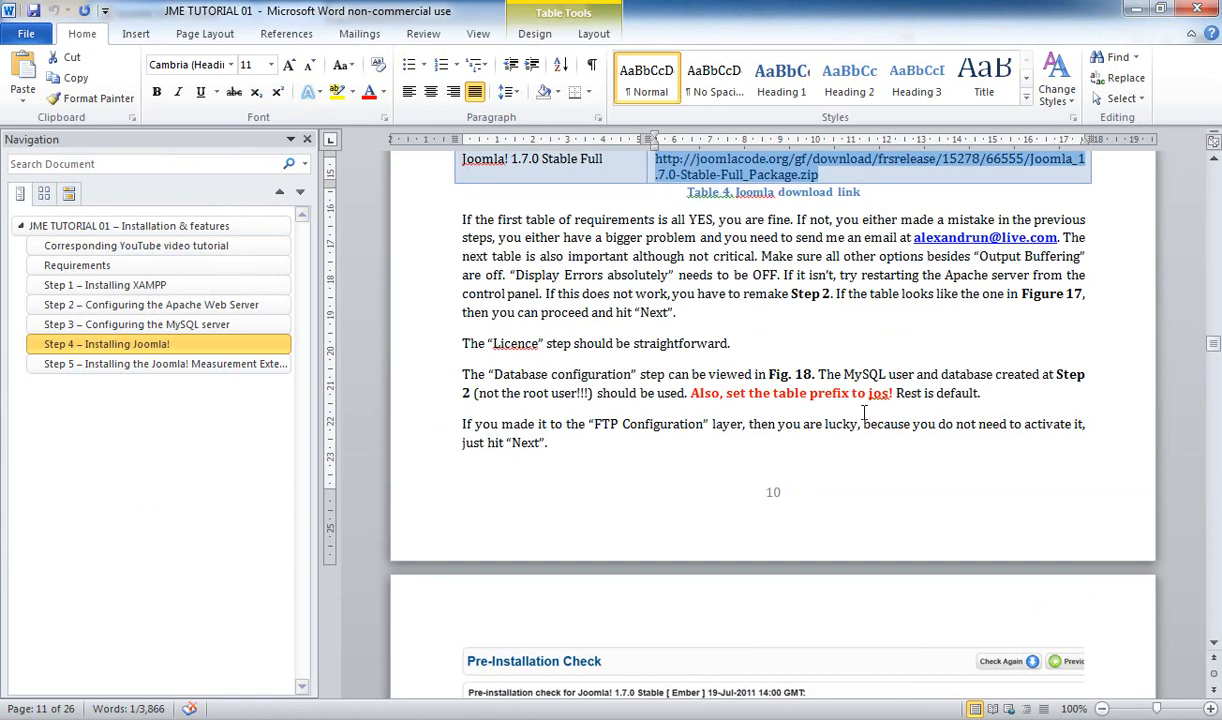
Submit the database settings with prefix jos_ and skip FTP without enabling the FTP layer
{"action": "double_click", "coordinate": [533, 448]}
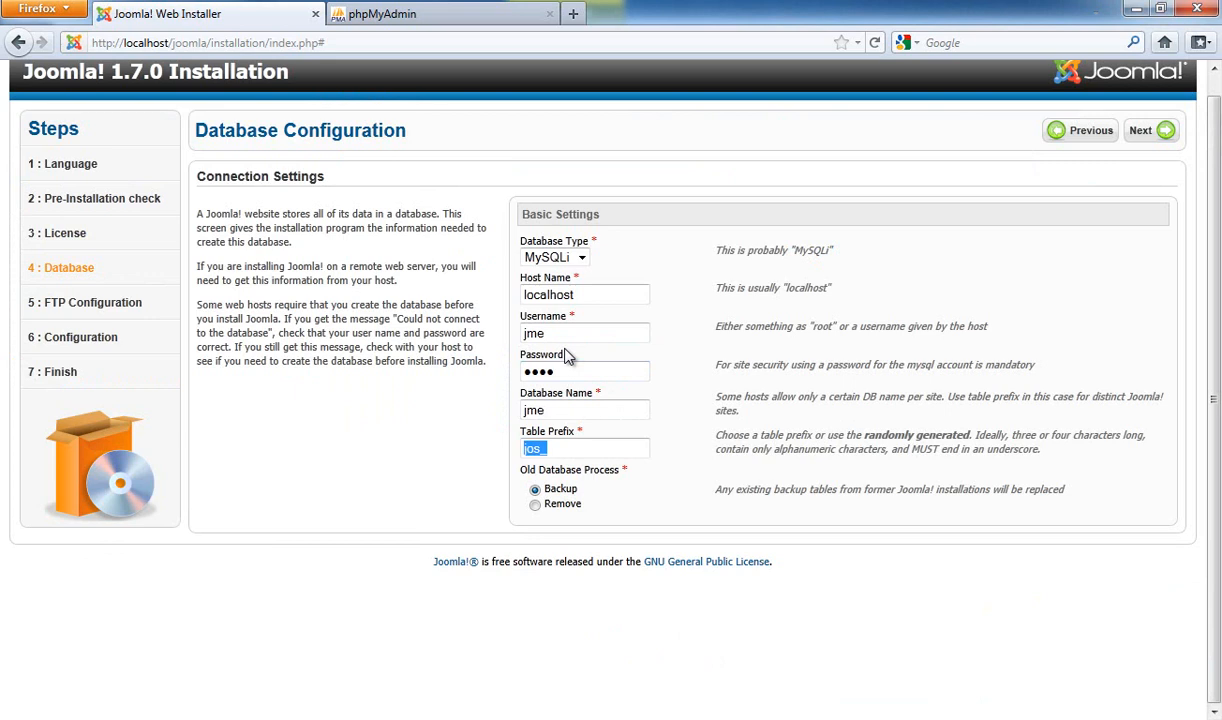
{"action": "left_click", "coordinate": [1150, 132]}
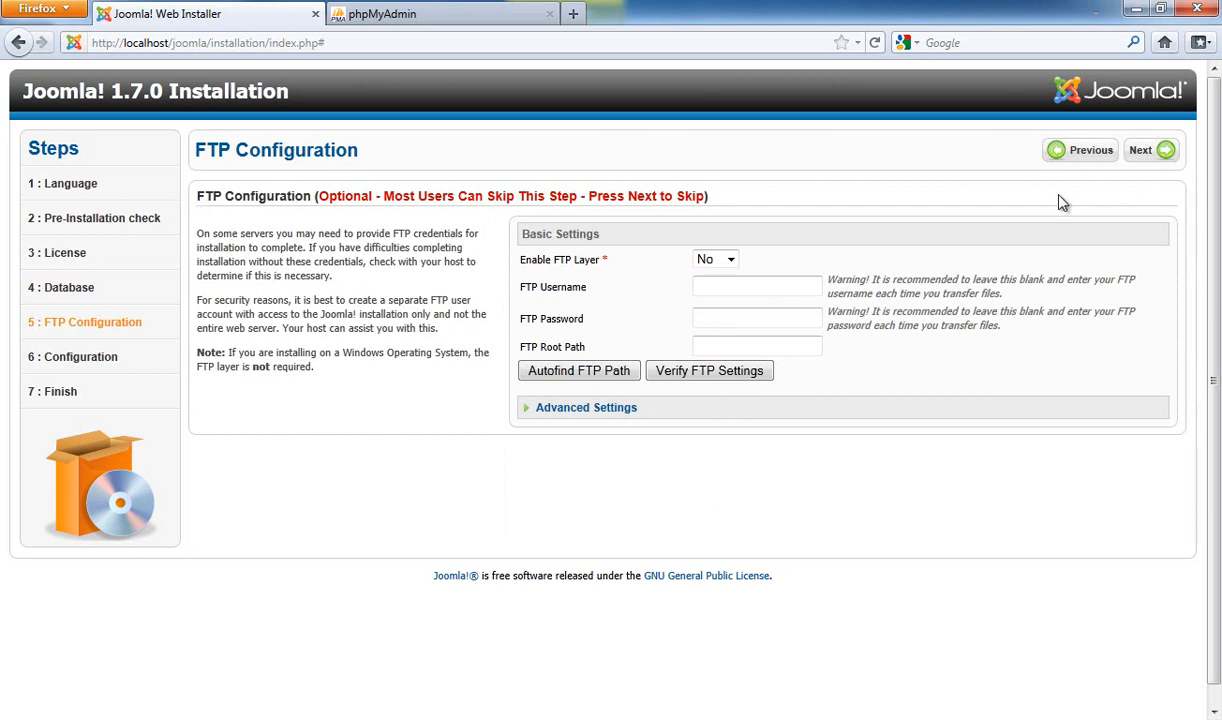
{"action": "left_click", "coordinate": [1158, 153]}
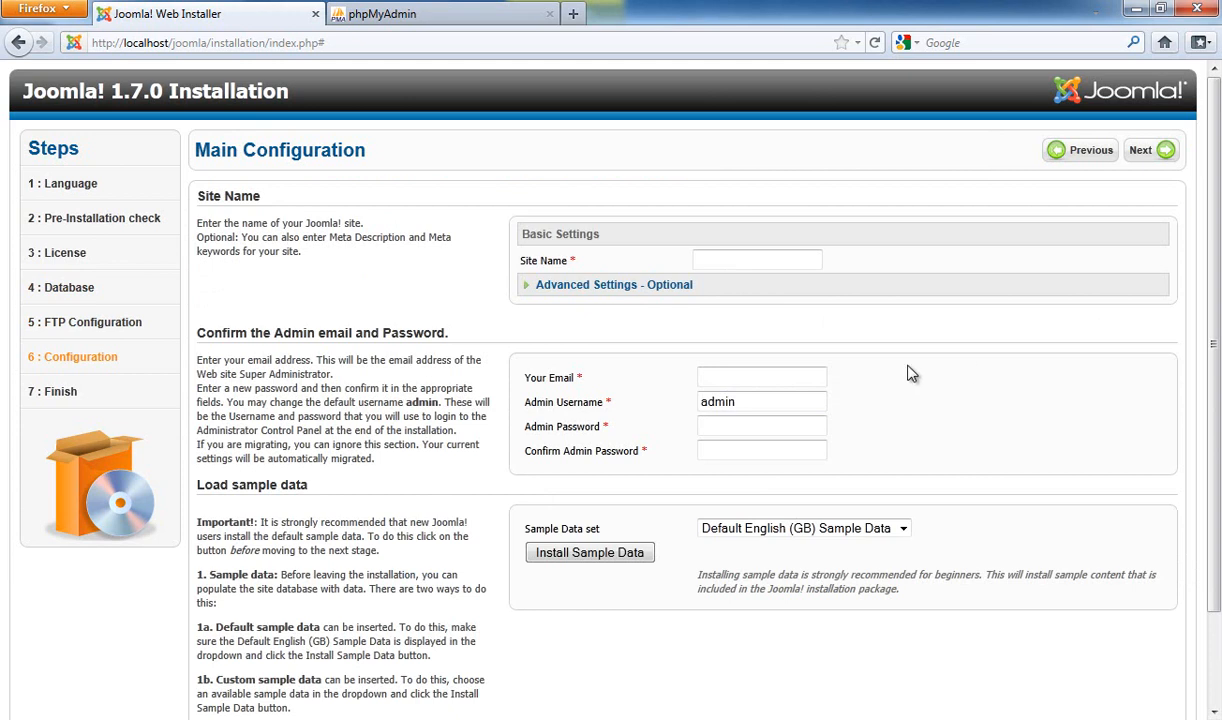
Enter site name JME and the administrator's e-mail address
{"action": "left_click", "coordinate": [735, 262]}
{"action": "type", "text": "JME"}
{"action": "scroll", "coordinate": [788, 316], "scroll_direction": "down", "scroll_amount": 2}
{"action": "left_click", "coordinate": [781, 271]}
Type the admin password and its confirmation, then switch to the Word tutorial
{"action": "left_click", "coordinate": [779, 322]}
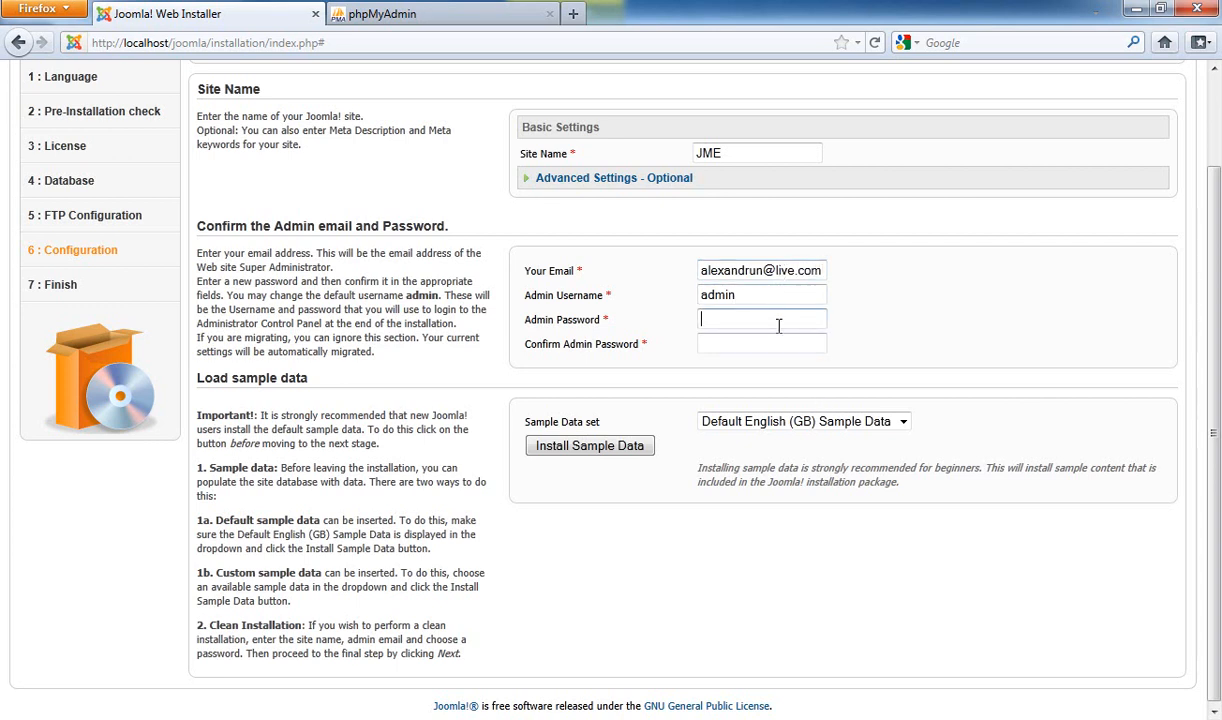
{"action": "key", "text": "shift+Tab"}
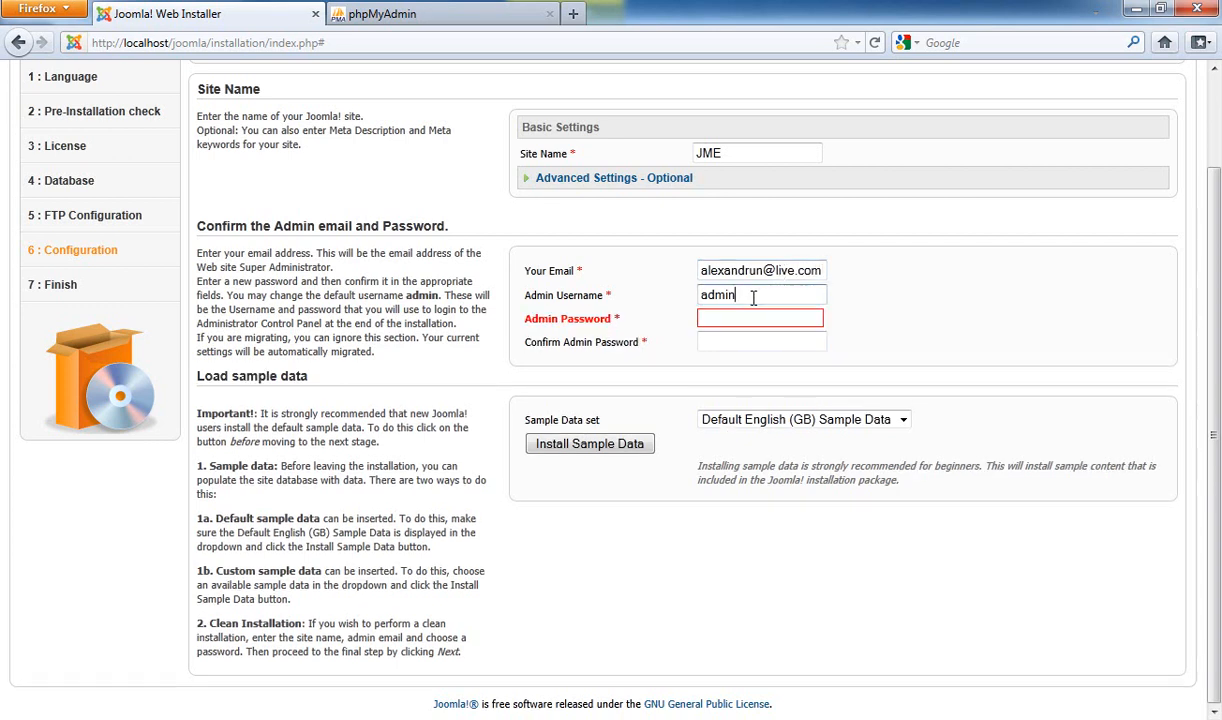
{"action": "left_click", "coordinate": [720, 317]}
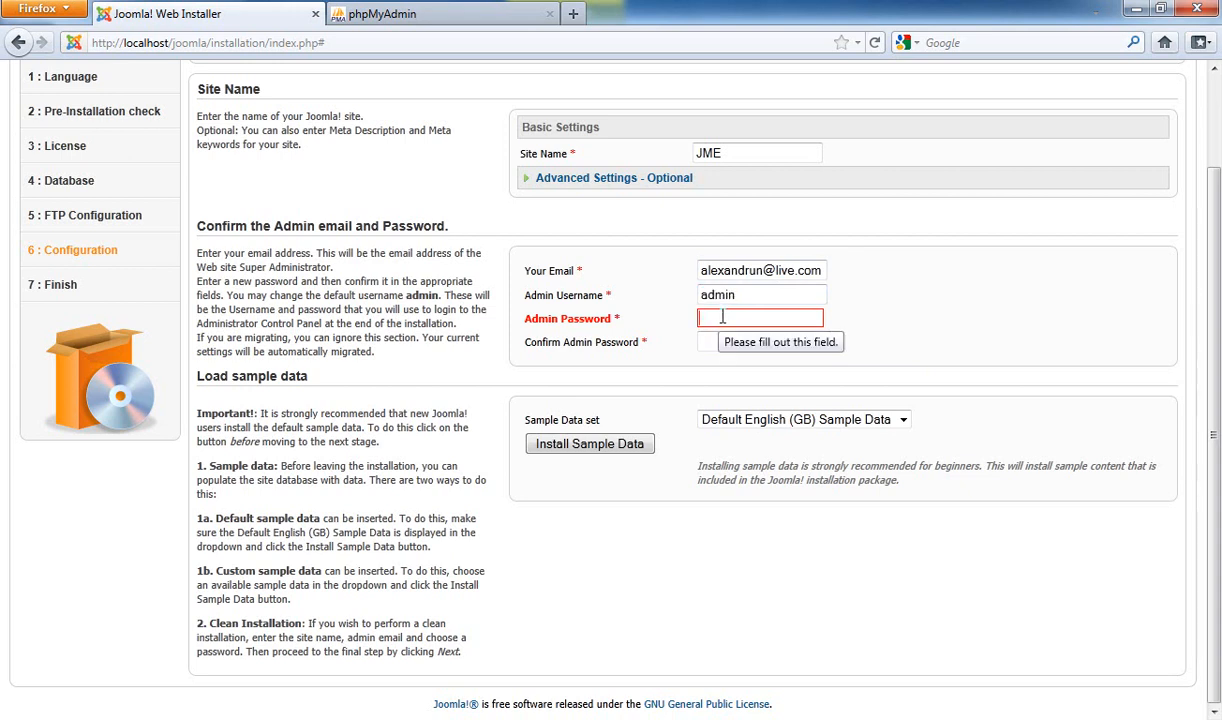
{"action": "type", "text": "1234"}
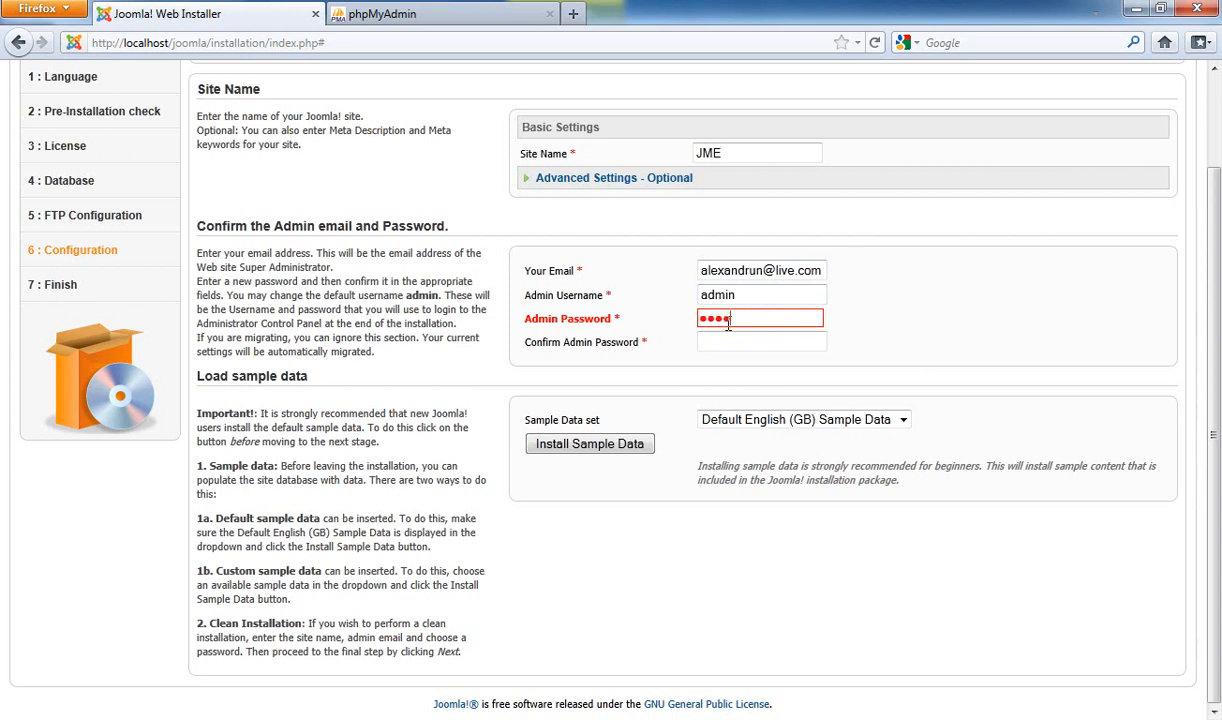
{"action": "key", "text": "Tab"}
{"action": "type", "text": "1234"}
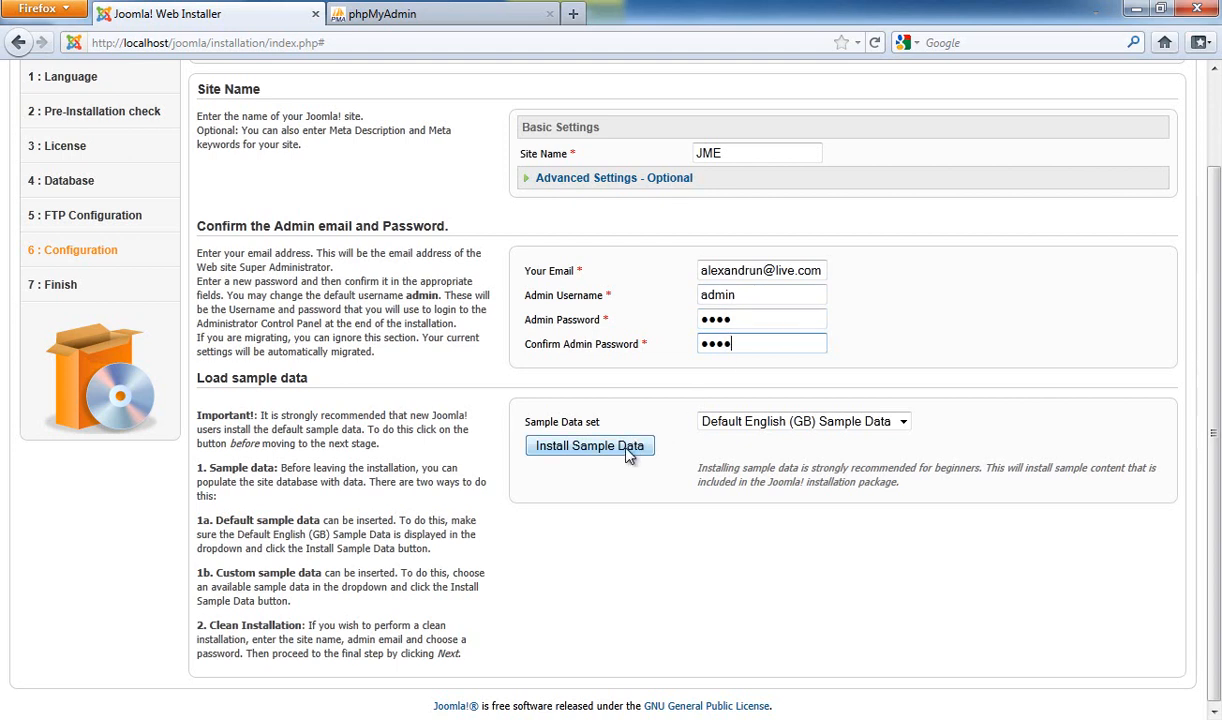
{"action": "scroll", "coordinate": [645, 447], "scroll_direction": "up", "scroll_amount": 2}
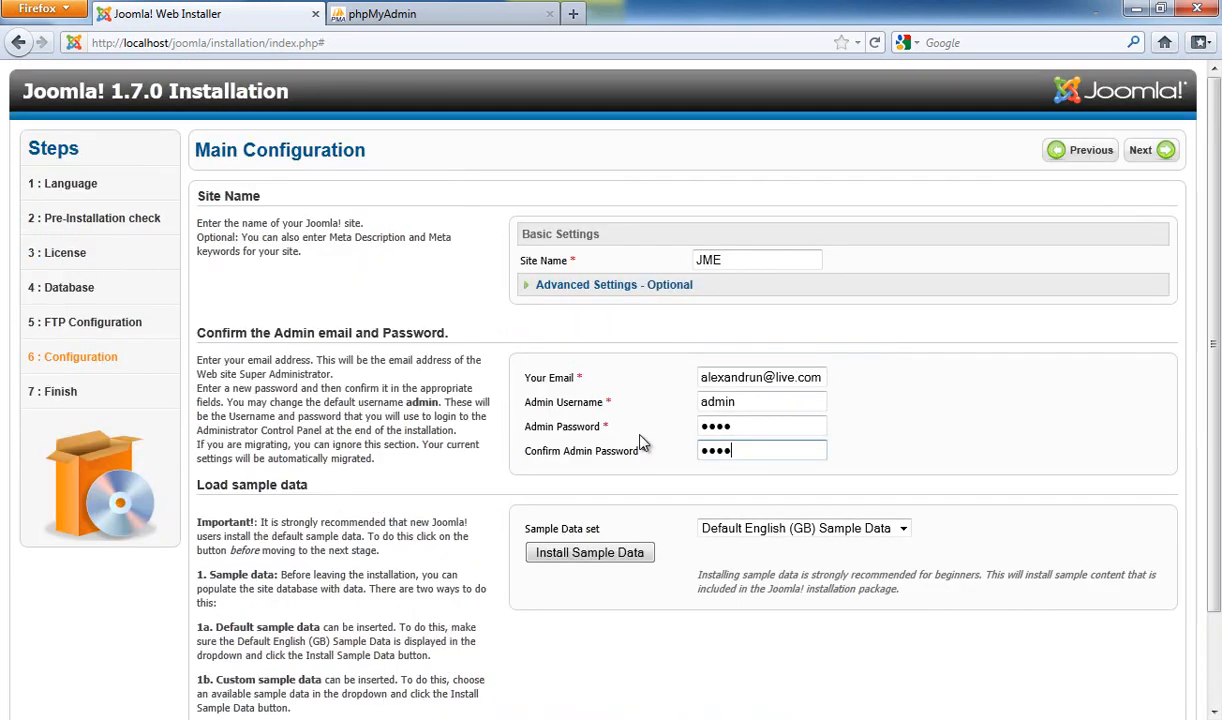
{"action": "scroll", "coordinate": [642, 443], "scroll_direction": "down", "scroll_amount": 2}
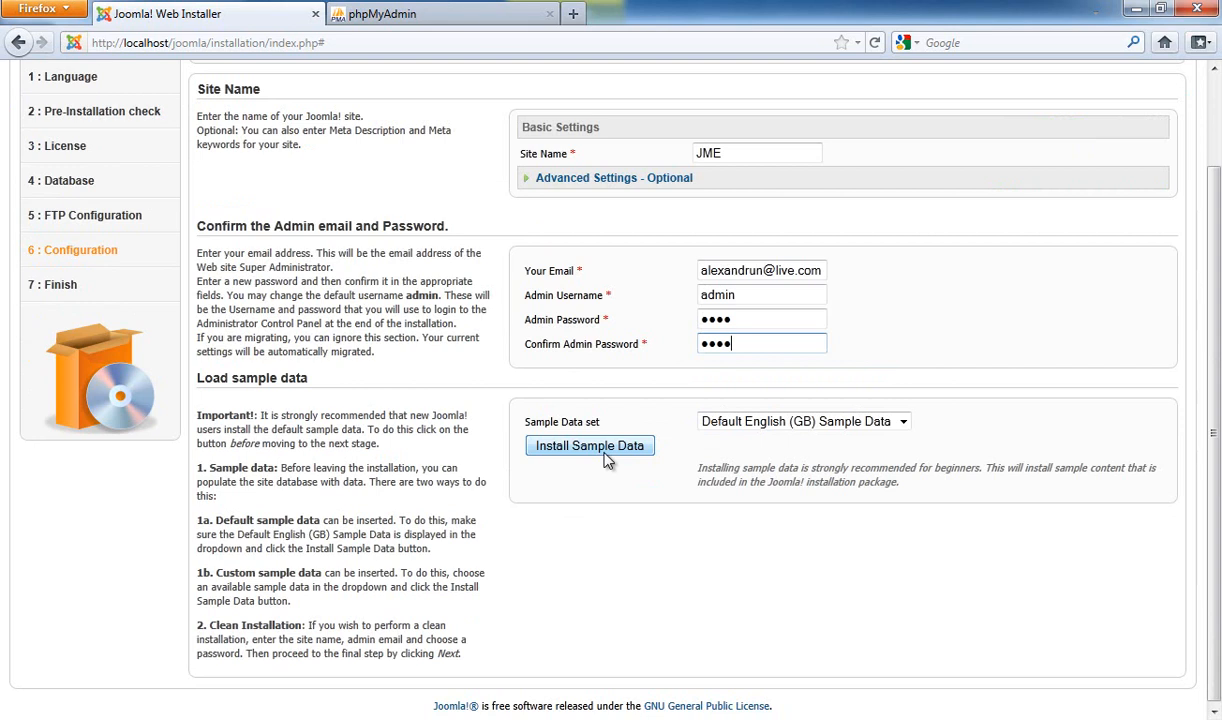
{"action": "scroll", "coordinate": [620, 455], "scroll_direction": "up", "scroll_amount": 2}
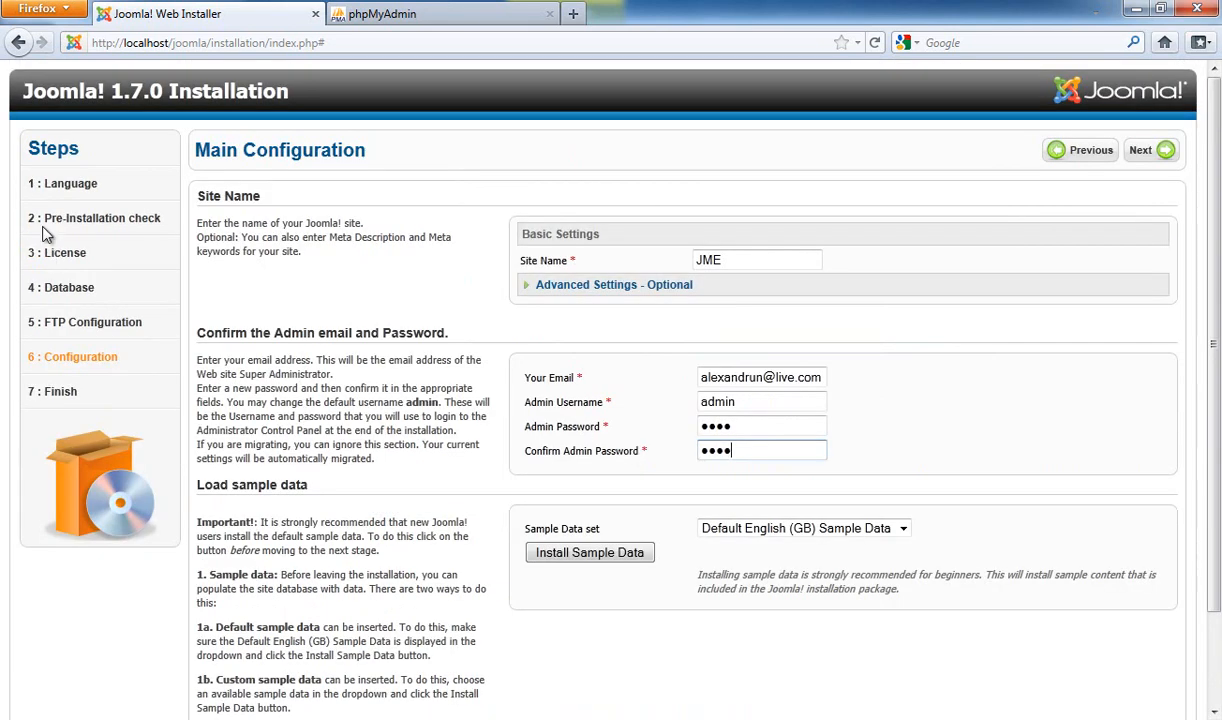
{"action": "left_click", "coordinate": [2, 250]}
Read the tutorial's Figures 19–22 final steps, then go back to the installer
{"action": "scroll", "coordinate": [537, 362], "scroll_direction": "down", "scroll_amount": 3}
{"action": "scroll", "coordinate": [537, 370], "scroll_direction": "down", "scroll_amount": 20}
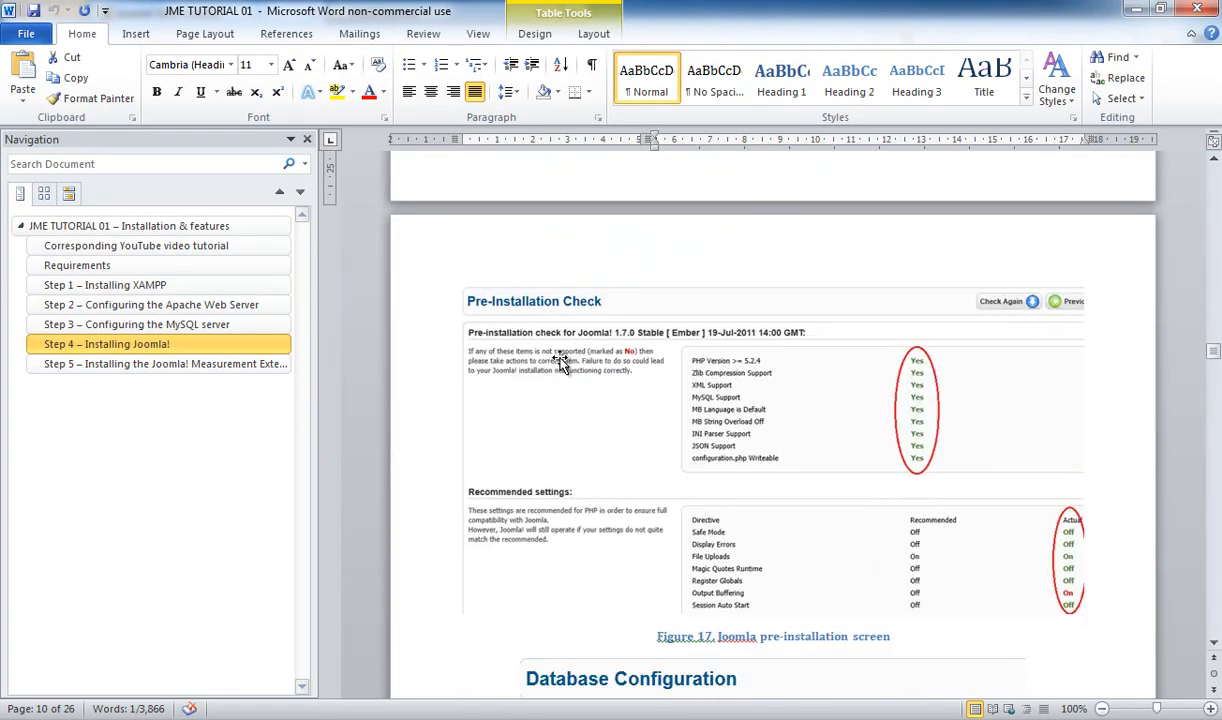
{"action": "scroll", "coordinate": [573, 352], "scroll_direction": "down", "scroll_amount": 12}
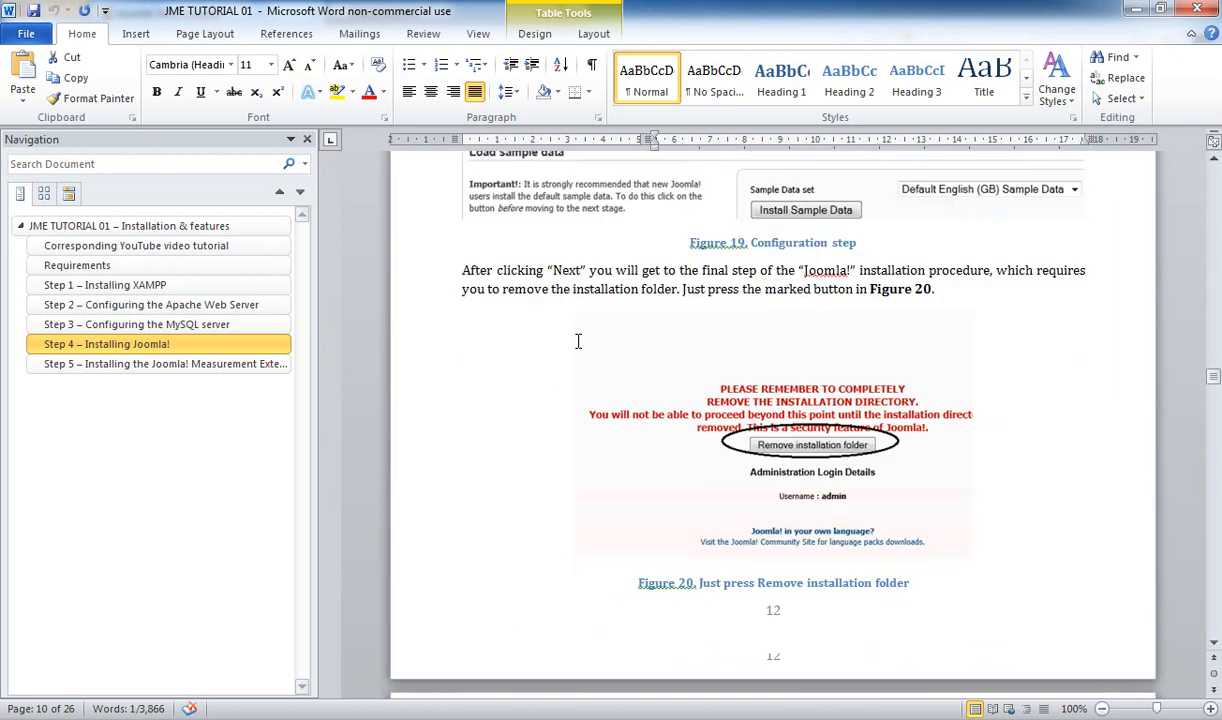
{"action": "scroll", "coordinate": [807, 388], "scroll_direction": "down", "scroll_amount": 12}
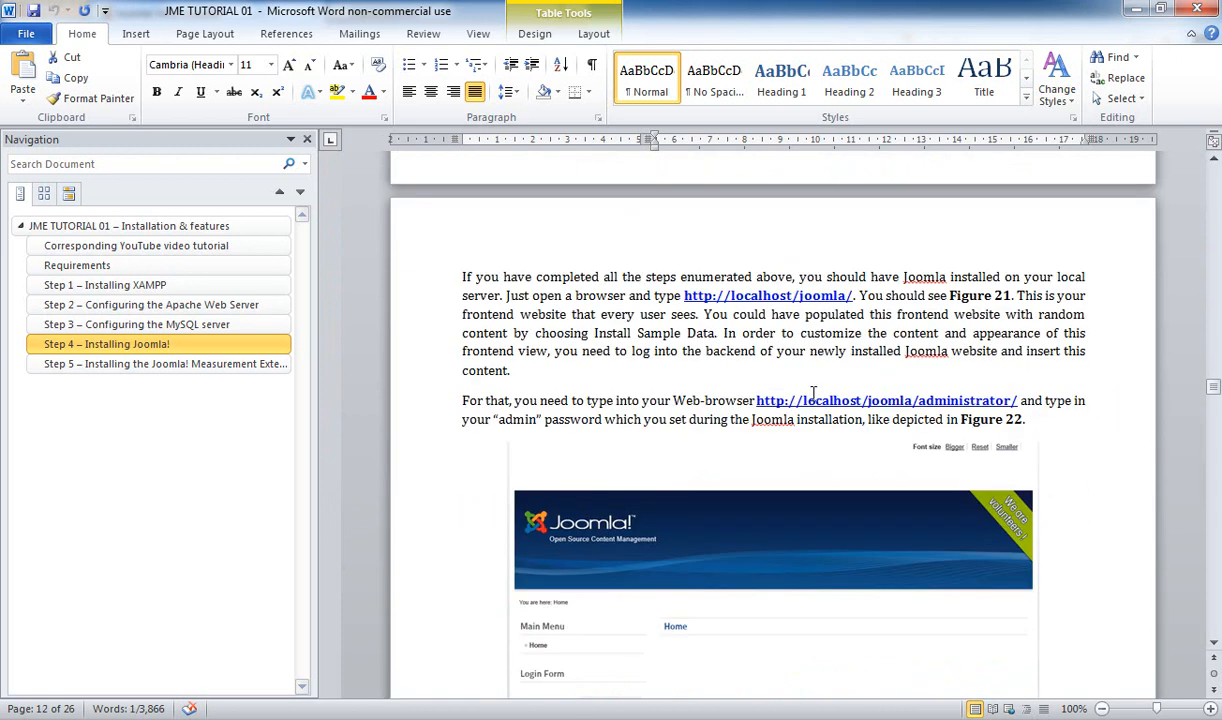
{"action": "key", "text": "alt+Tab"}
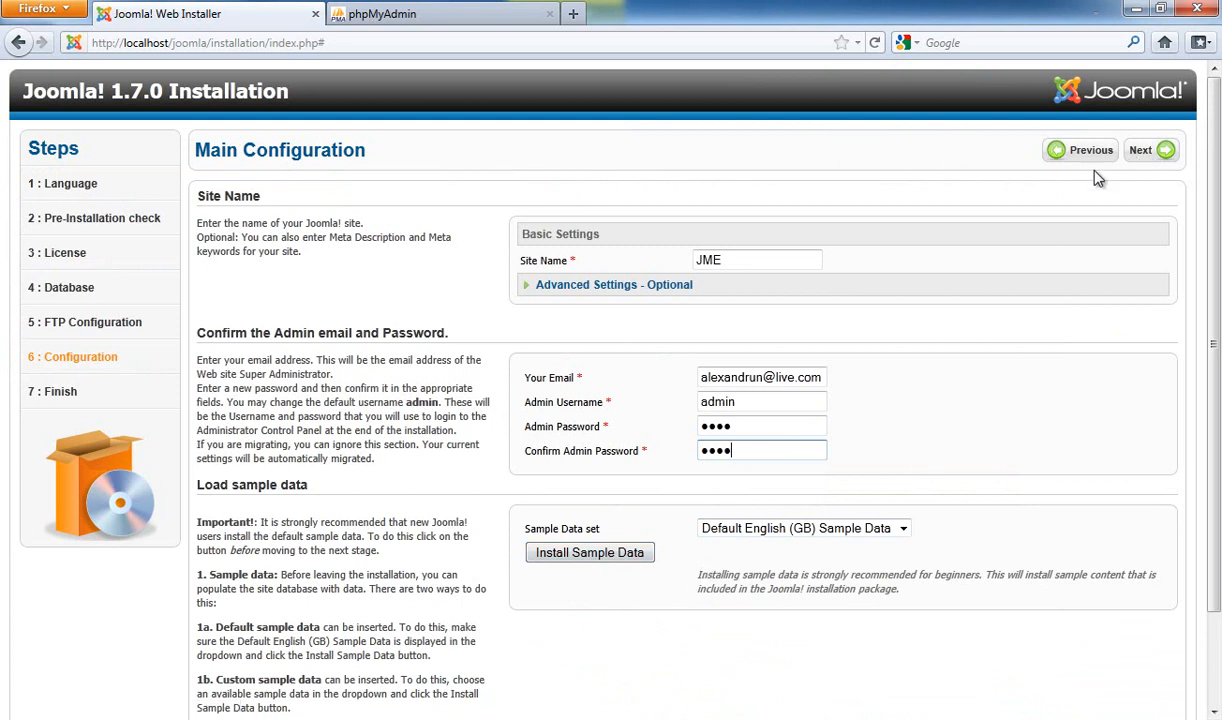
Advance to Finish, read the installation-directory warning, and remove the installation folder
{"action": "left_click", "coordinate": [1160, 152]}
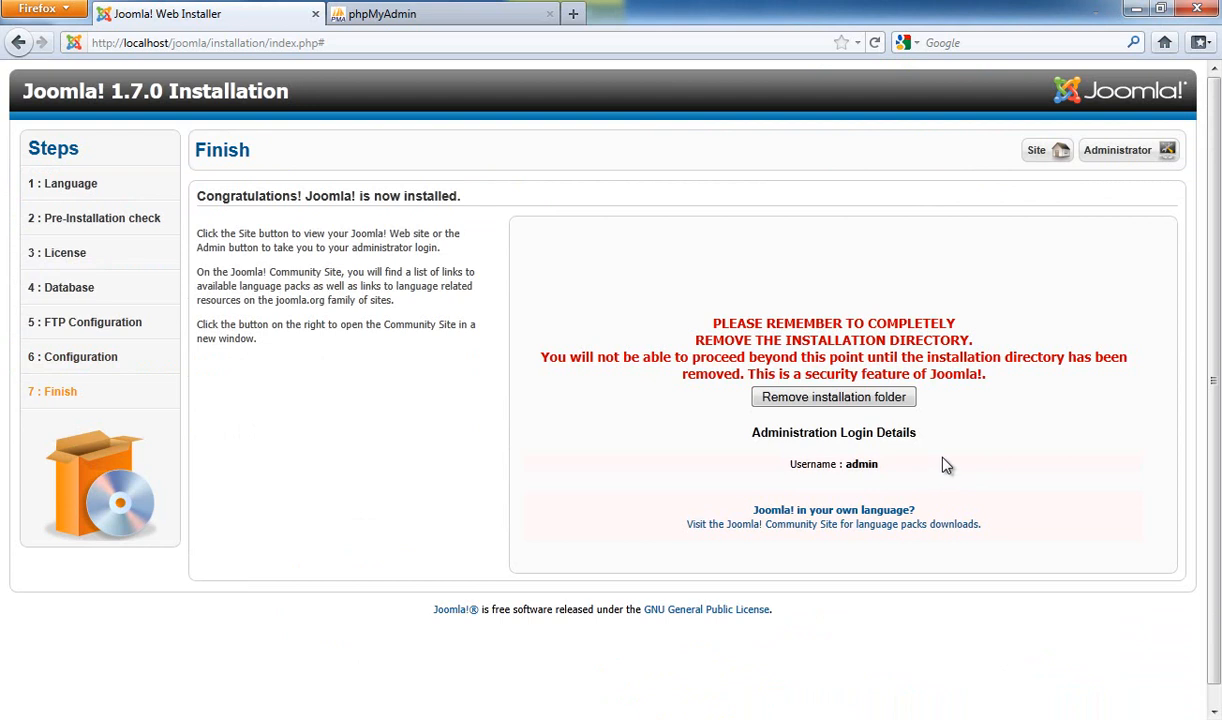
{"action": "left_click_drag", "start_coordinate": [720, 314], "coordinate": [975, 348]}
{"action": "left_click", "coordinate": [978, 350]}
{"action": "left_click", "coordinate": [858, 401]}
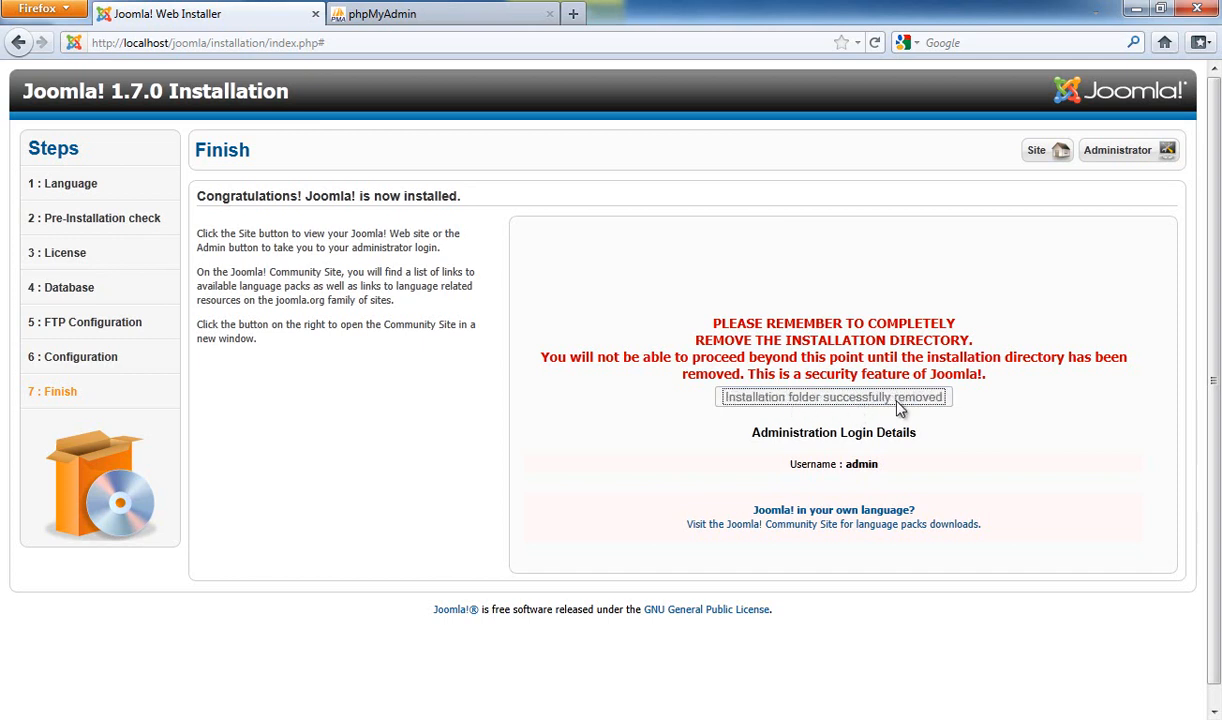
{"action": "left_click", "coordinate": [380, 44]}
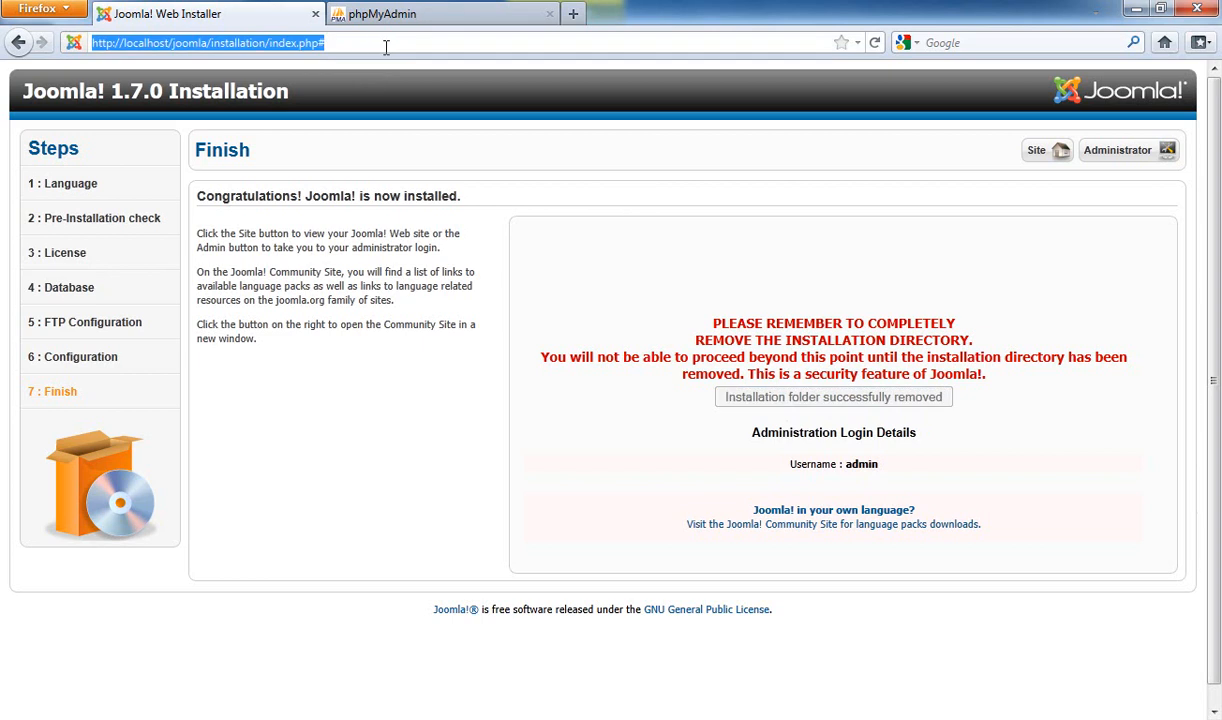
{"action": "type", "text": "localhost"}
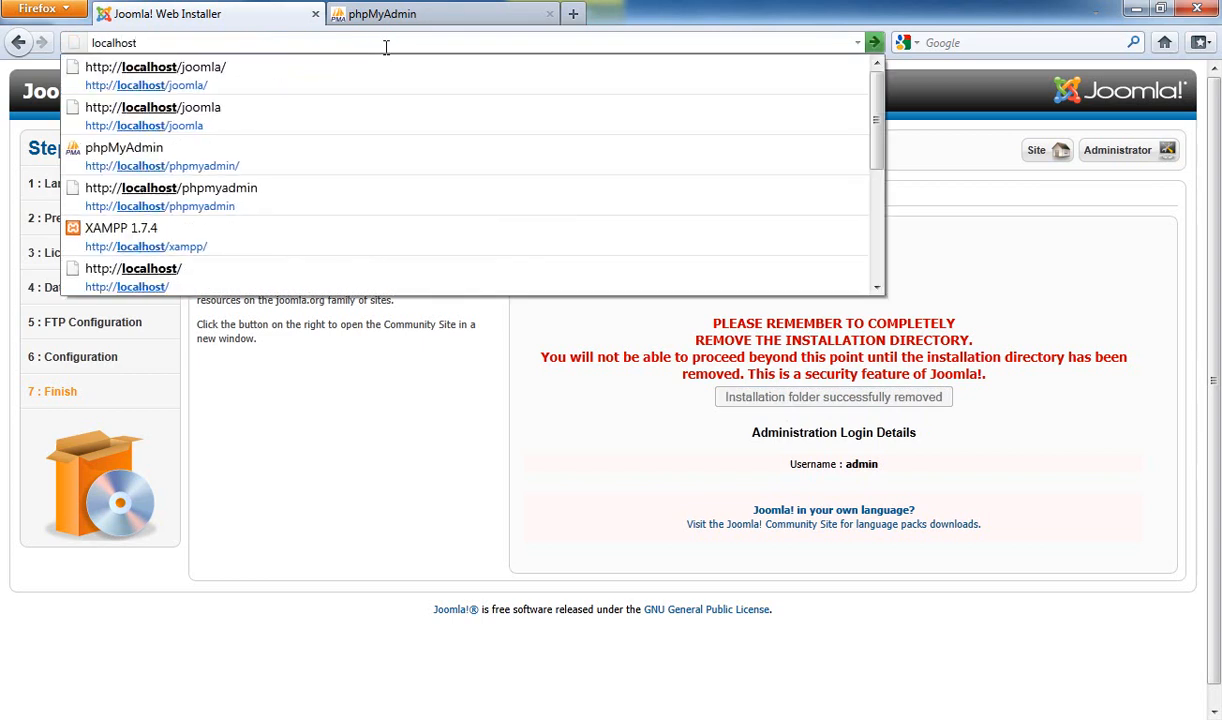
{"action": "key", "text": "Down"}
{"action": "key", "text": "Down"}
{"action": "key", "text": "Return"}
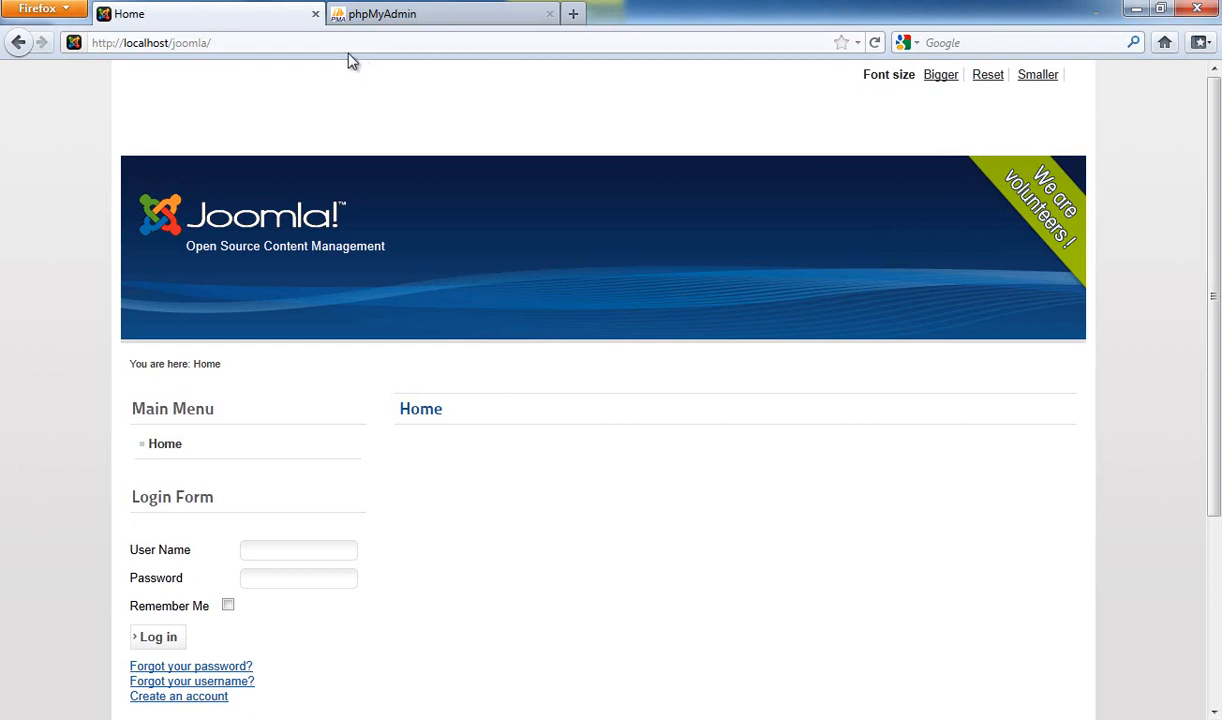
{"action": "scroll", "coordinate": [479, 332], "scroll_direction": "down", "scroll_amount": 4}
{"action": "scroll", "coordinate": [476, 325], "scroll_direction": "down", "scroll_amount": 1}
{"action": "scroll", "coordinate": [476, 318], "scroll_direction": "up", "scroll_amount": 5}
{"action": "scroll", "coordinate": [485, 325], "scroll_direction": "down", "scroll_amount": 5}
{"action": "scroll", "coordinate": [480, 333], "scroll_direction": "up", "scroll_amount": 4}
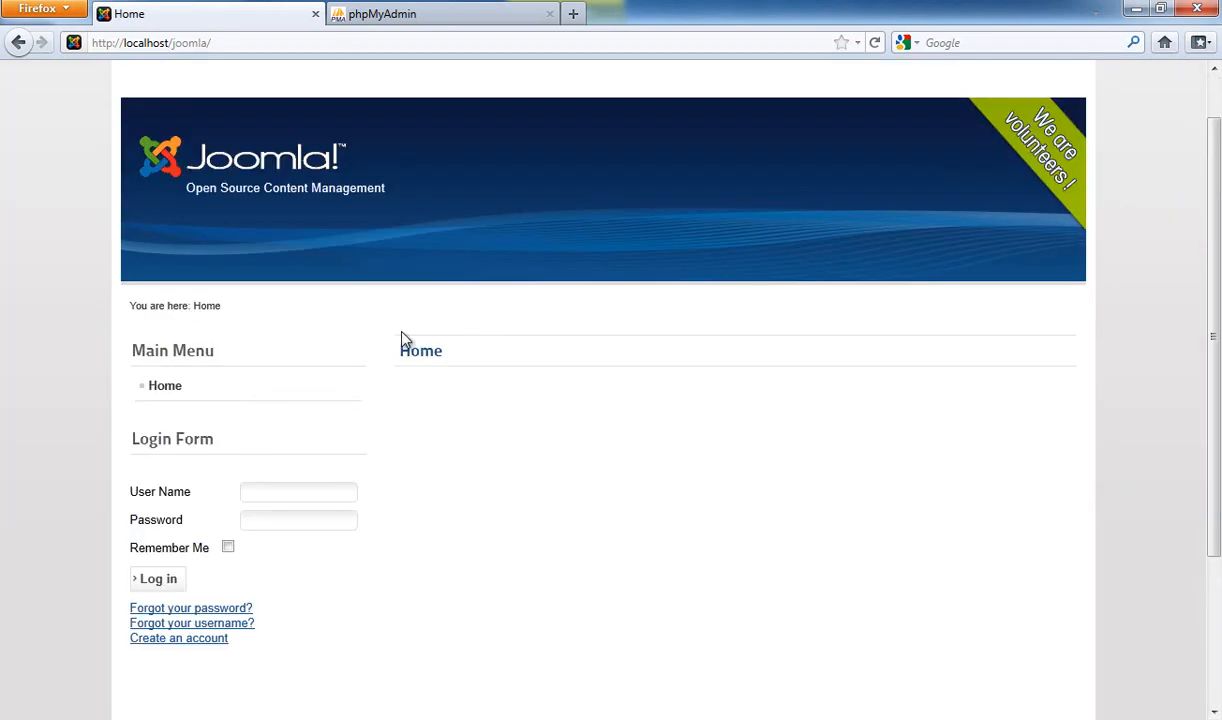
{"action": "scroll", "coordinate": [436, 342], "scroll_direction": "up", "scroll_amount": 1}
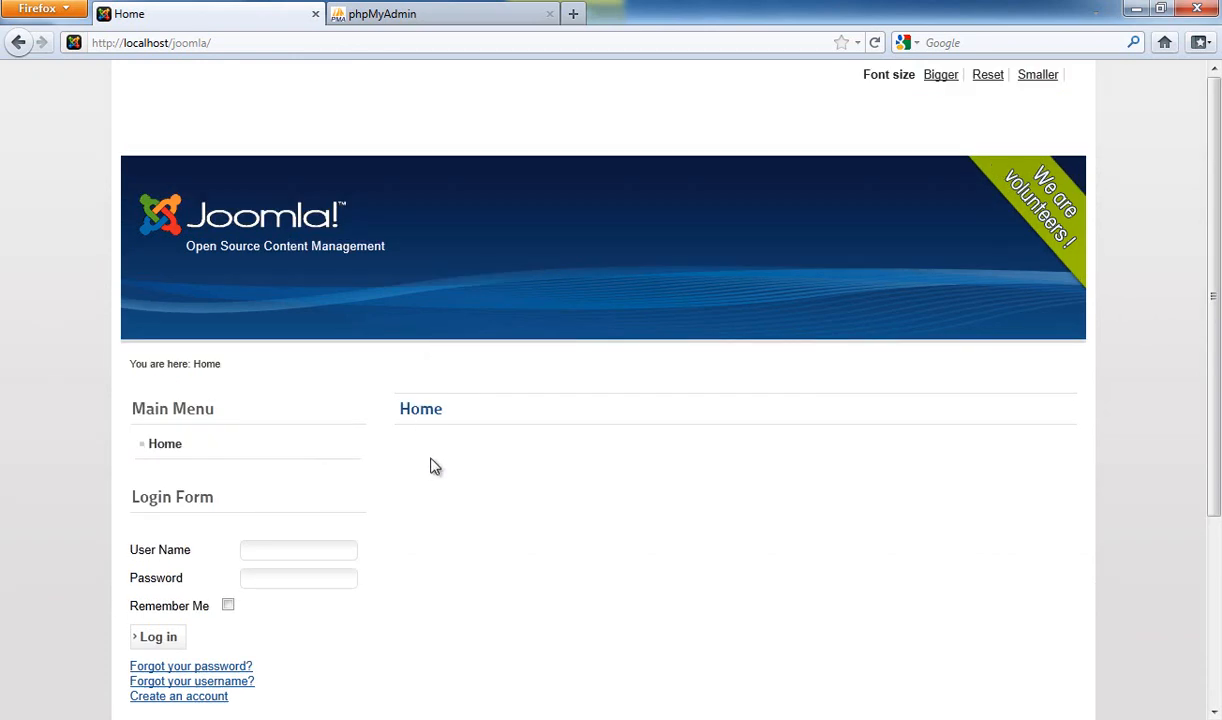
Open a blank new browser tab
{"action": "right_click", "coordinate": [206, 16]}
{"action": "key", "text": "Escape"}
{"action": "key", "text": "ctrl+t"}
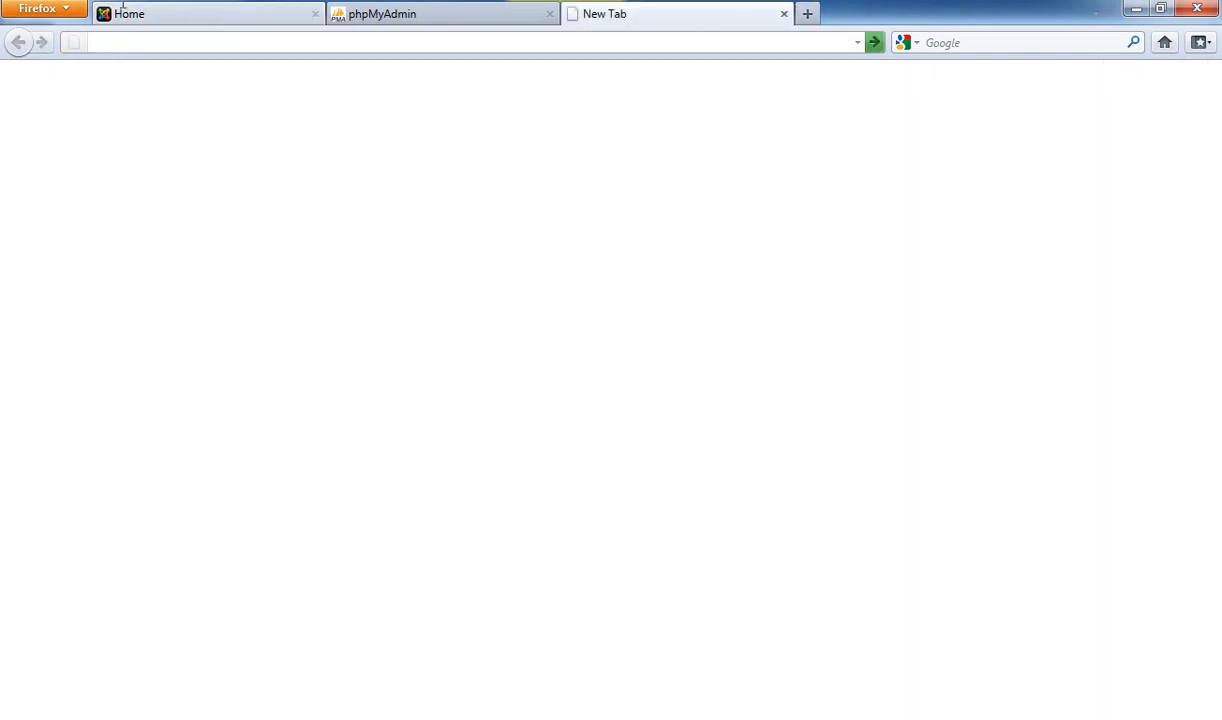
Move the new tab first and load the login page at localhost/joomla/administrator
{"action": "left_click_drag", "start_coordinate": [170, 28], "coordinate": [172, 27]}
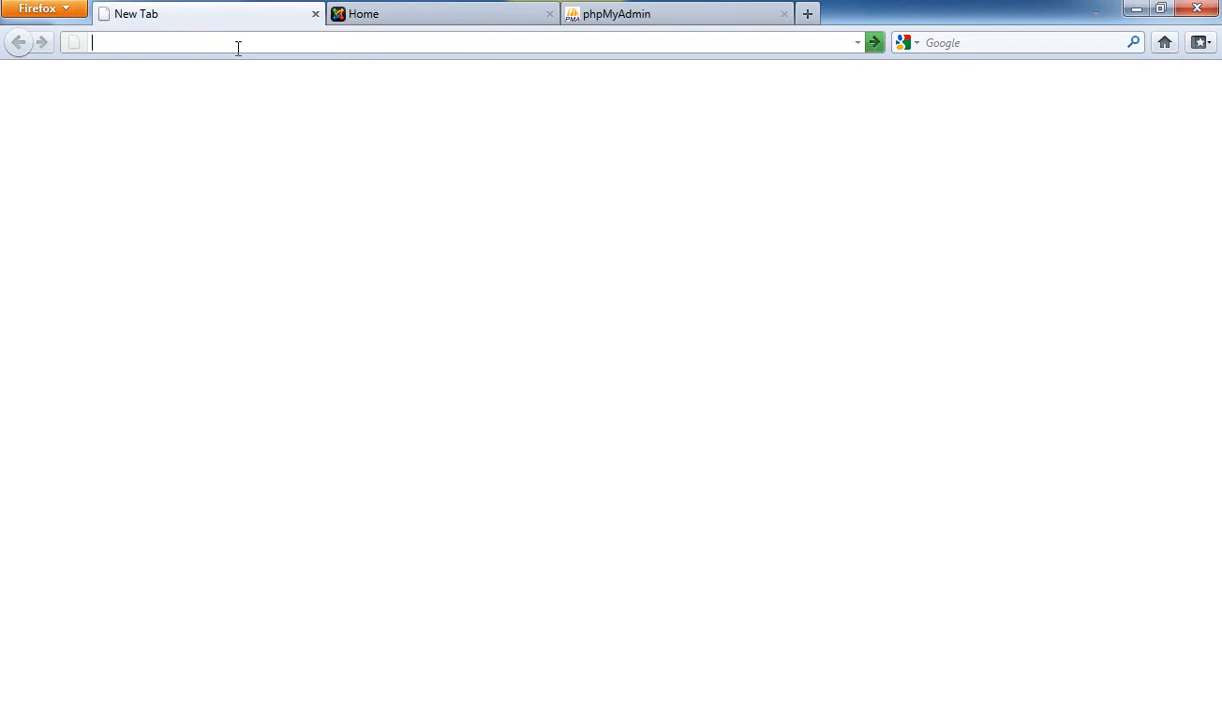
{"action": "type", "text": "local"}
{"action": "key", "text": "Down"}
{"action": "key", "text": "Down"}
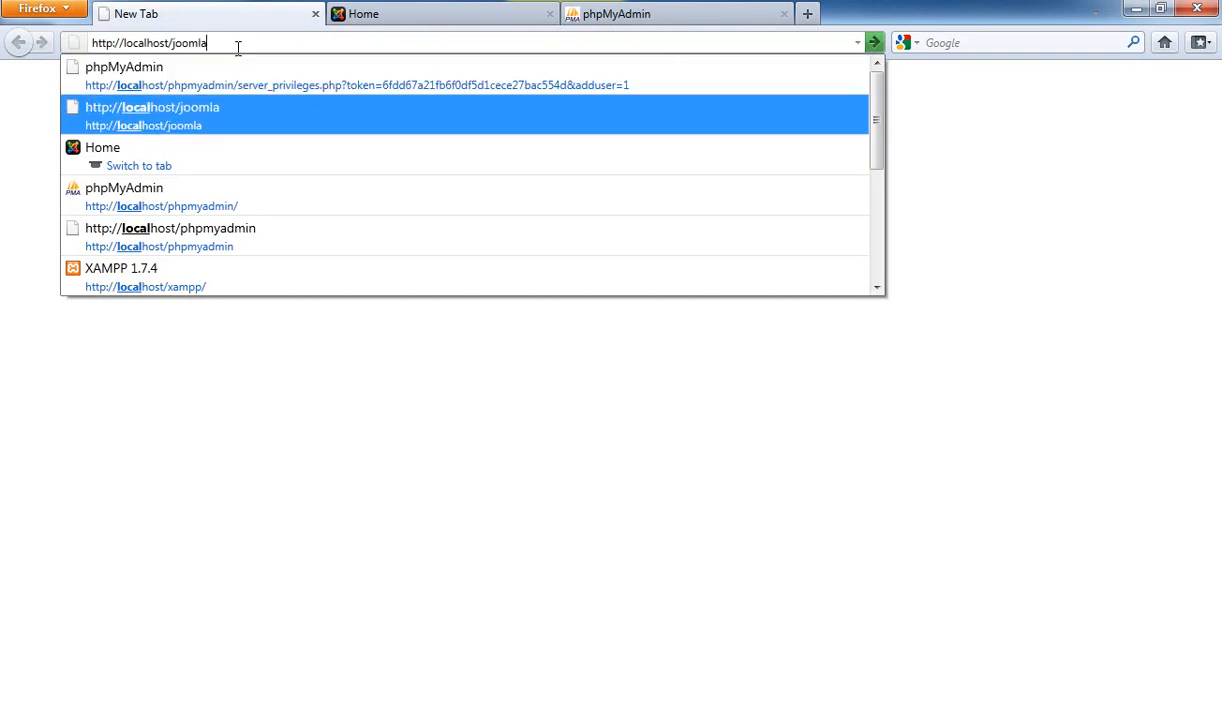
{"action": "type", "text": "/"}
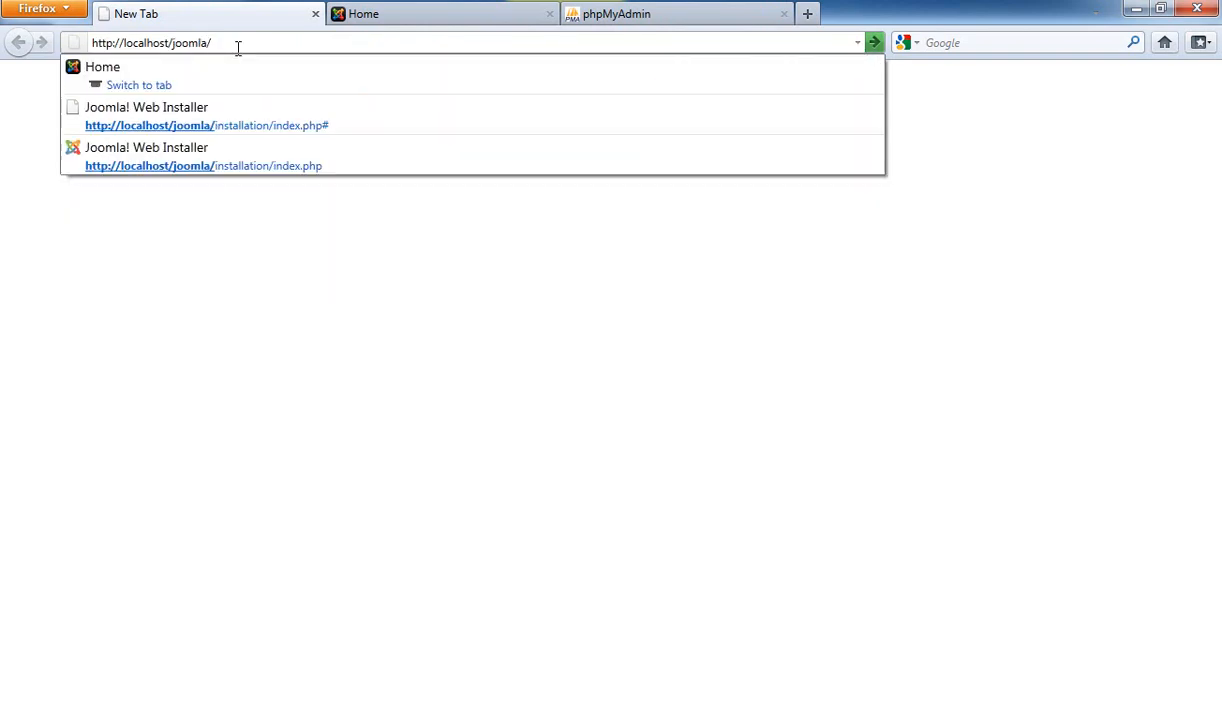
{"action": "type", "text": "admin"}
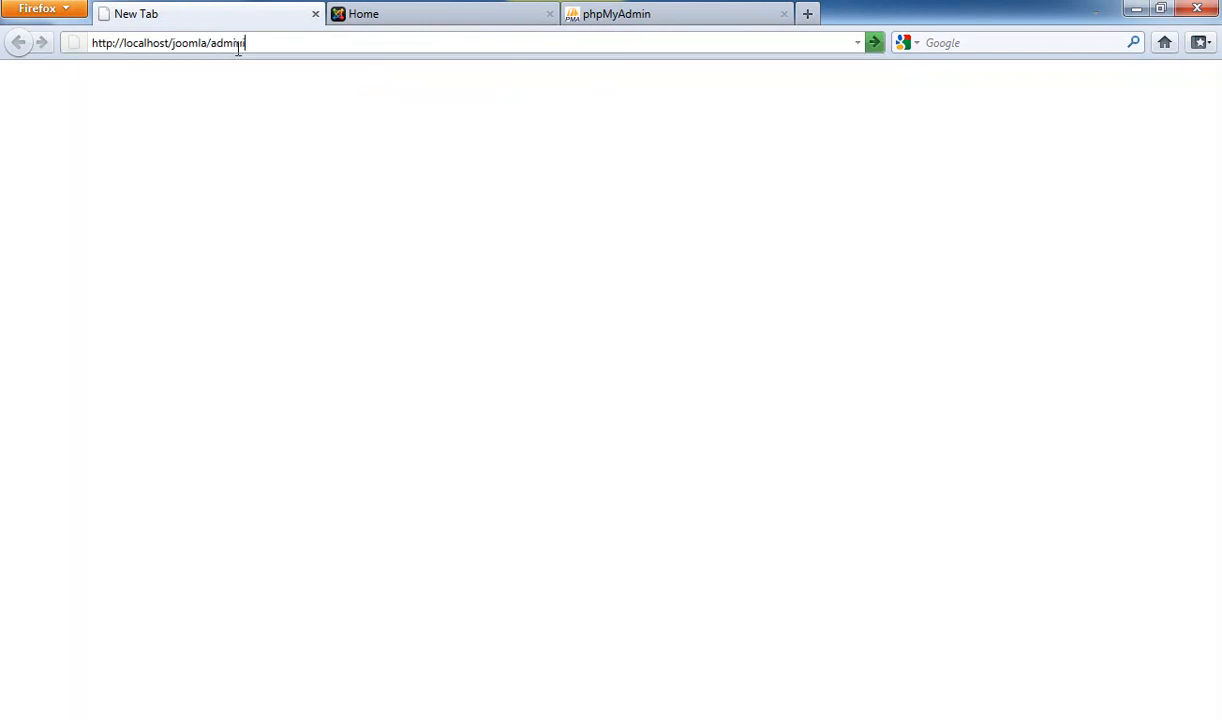
{"action": "type", "text": "istrator"}
{"action": "key", "text": "Return"}
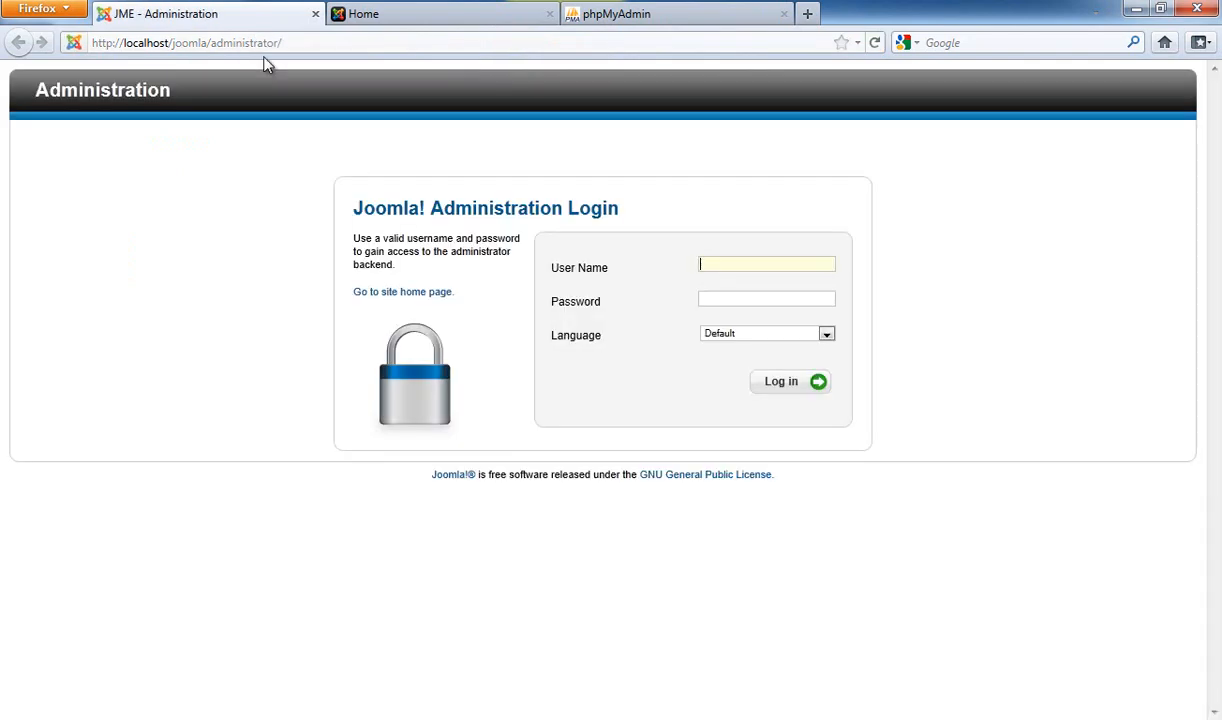
{"action": "left_click", "coordinate": [390, 20]}
{"action": "scroll", "coordinate": [385, 183], "scroll_direction": "down", "scroll_amount": 5}
{"action": "scroll", "coordinate": [408, 196], "scroll_direction": "up", "scroll_amount": 5}
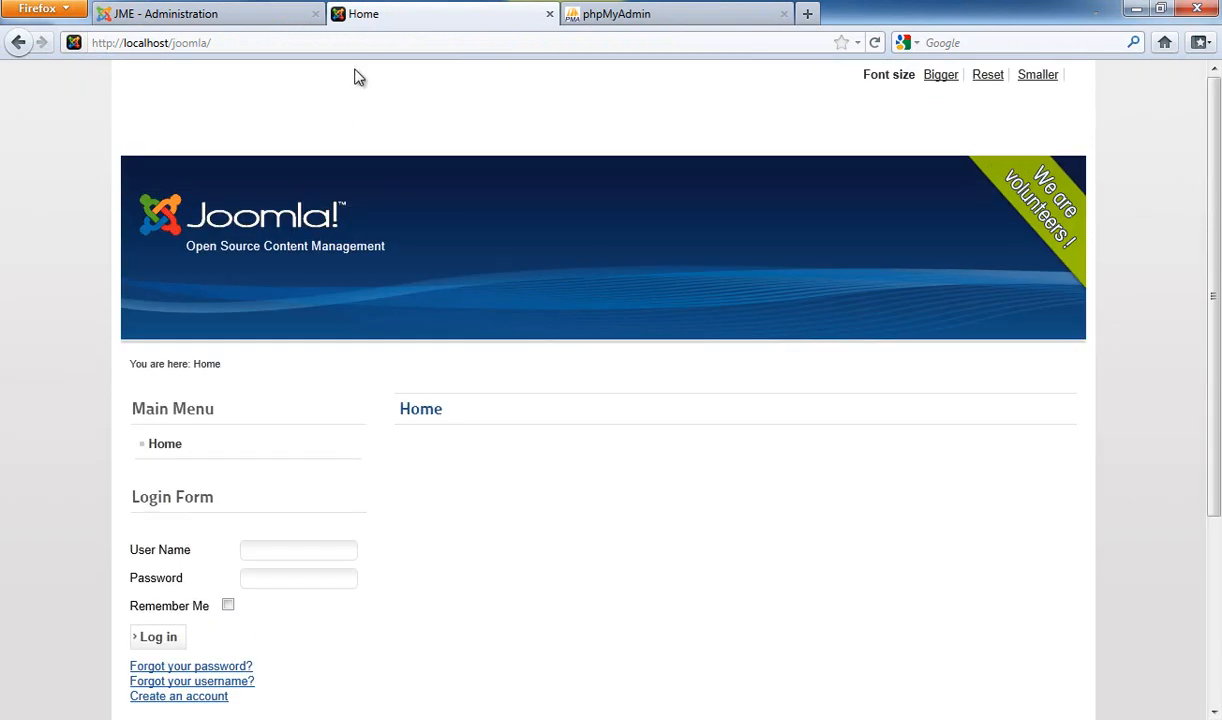
{"action": "scroll", "coordinate": [357, 78], "scroll_direction": "down", "scroll_amount": 5}
{"action": "scroll", "coordinate": [360, 88], "scroll_direction": "up", "scroll_amount": 5}
{"action": "left_click", "coordinate": [232, 18]}
Log in with the administrator user name and dismiss the save-password prompt
{"action": "left_click", "coordinate": [793, 271]}
{"action": "left_click_drag", "start_coordinate": [757, 265], "coordinate": [652, 264]}
{"action": "type", "text": "admin"}
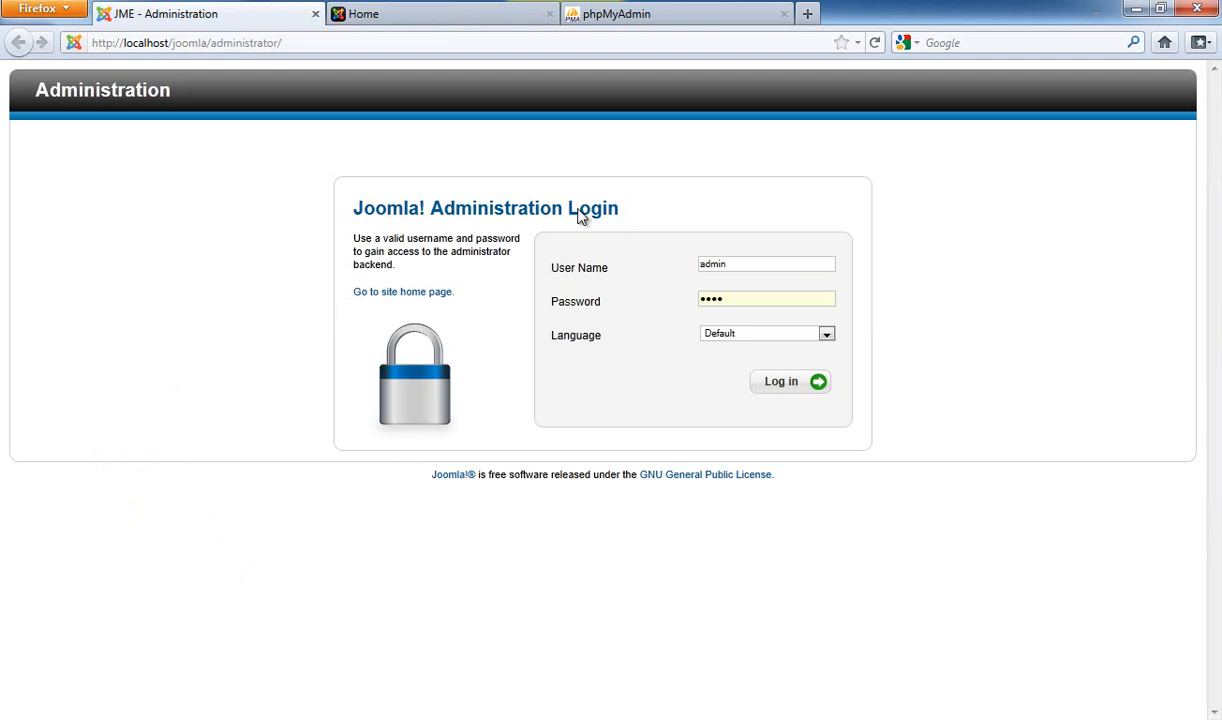
{"action": "left_click", "coordinate": [782, 387]}
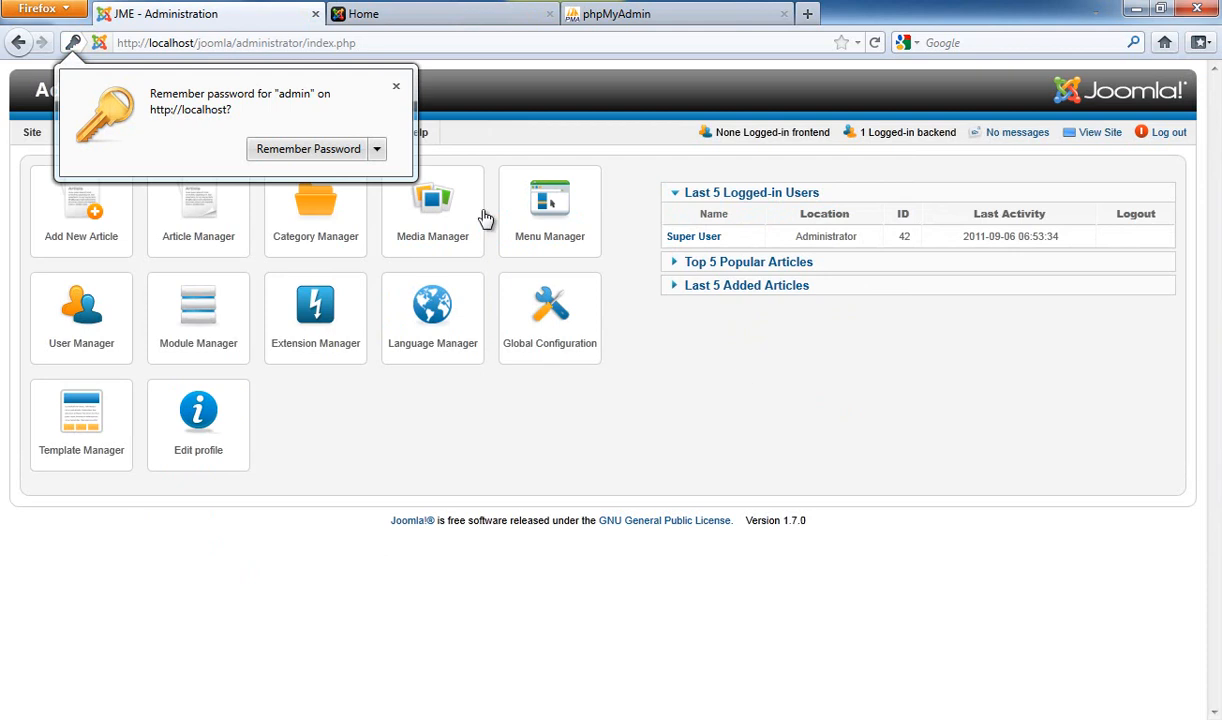
{"action": "left_click", "coordinate": [394, 89]}
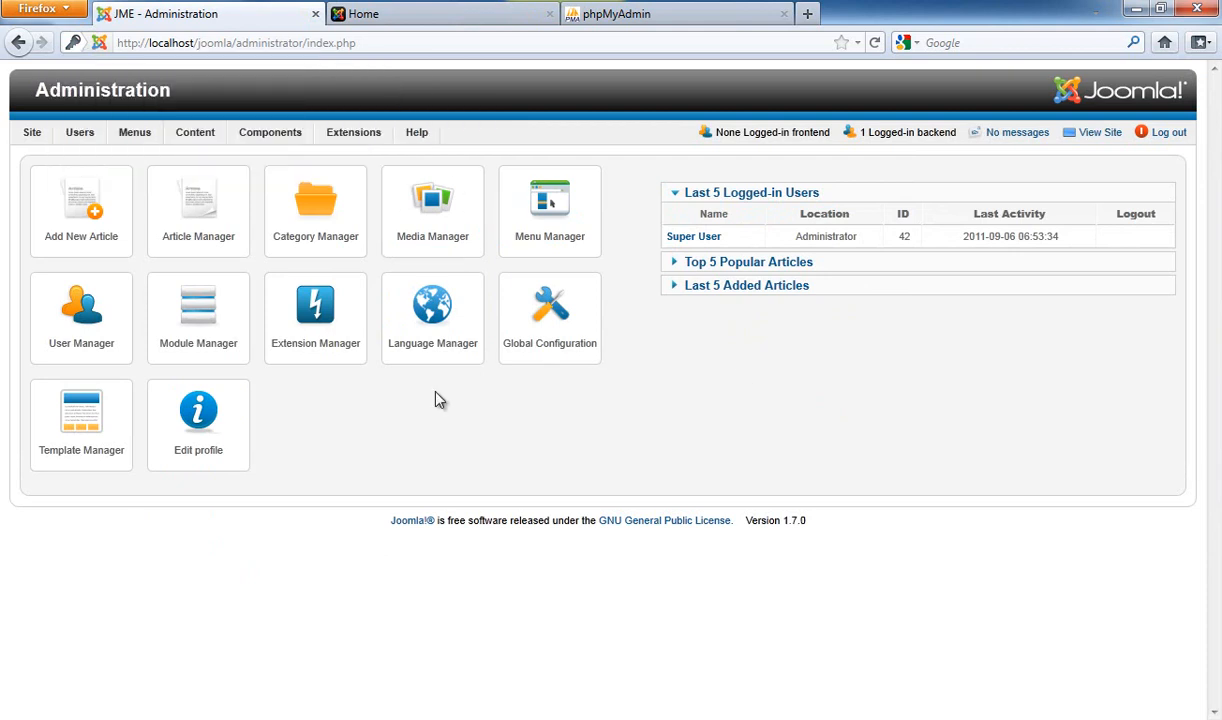
{"action": "left_click", "coordinate": [437, 12]}
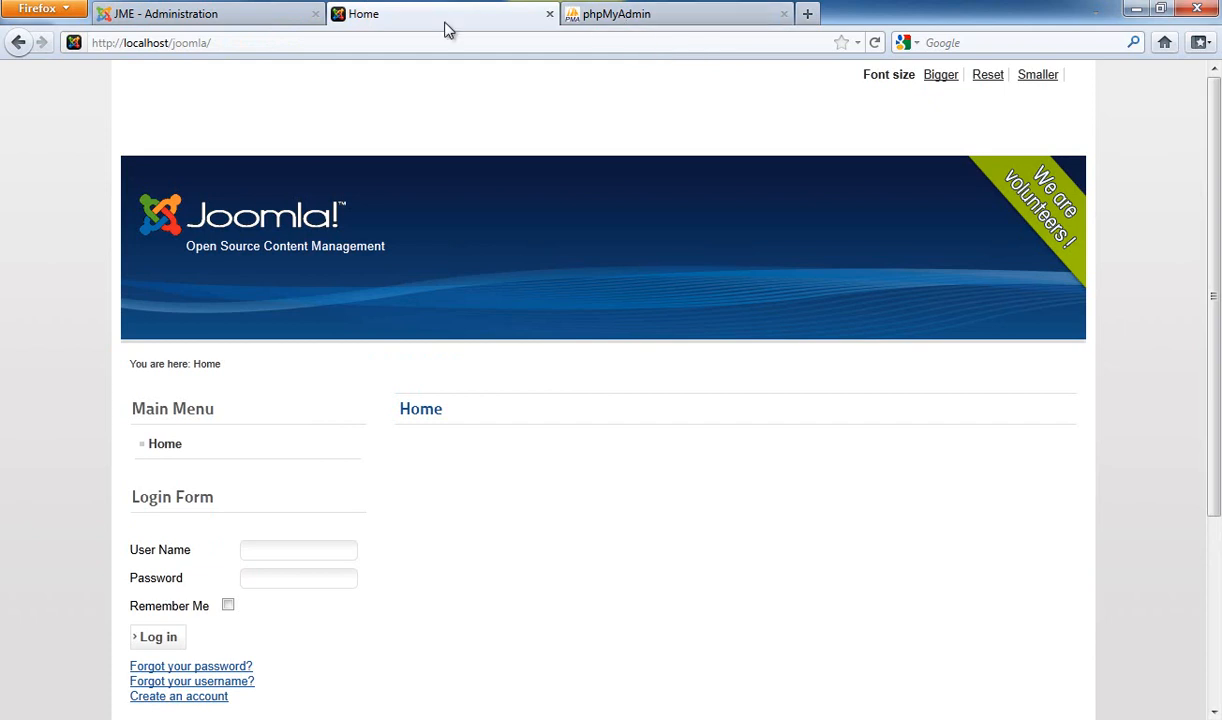
{"action": "left_click", "coordinate": [240, 24]}
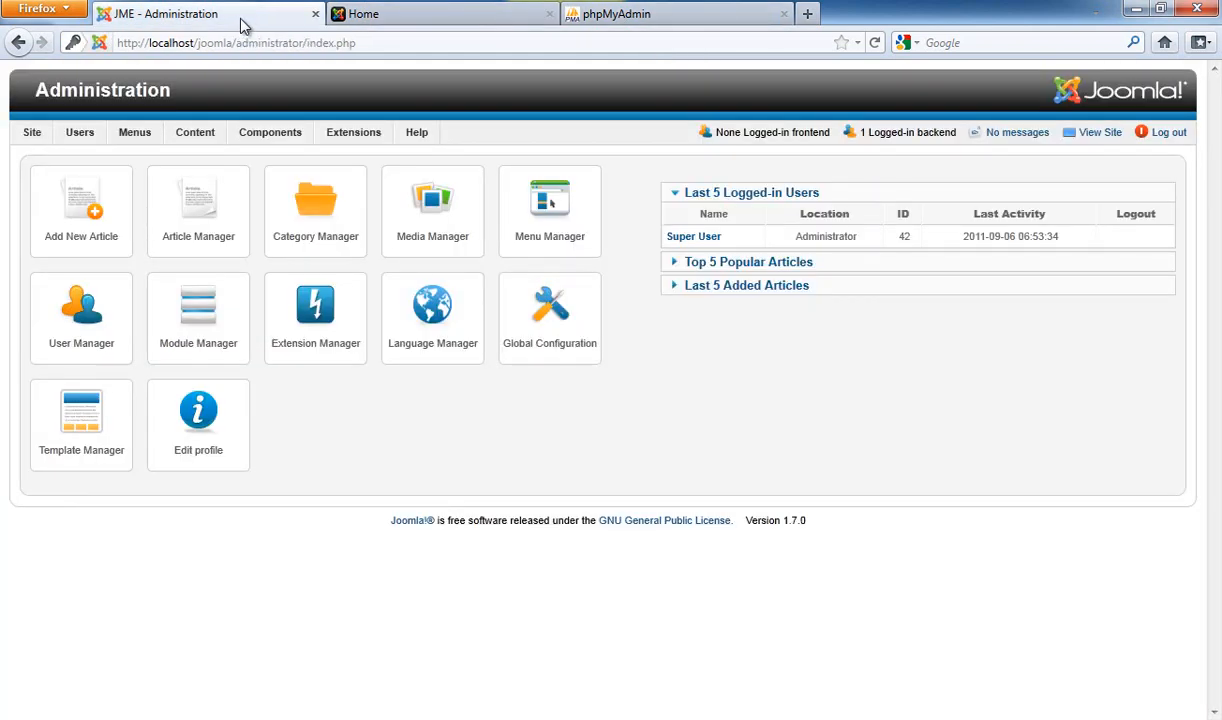
{"action": "left_click", "coordinate": [388, 12]}
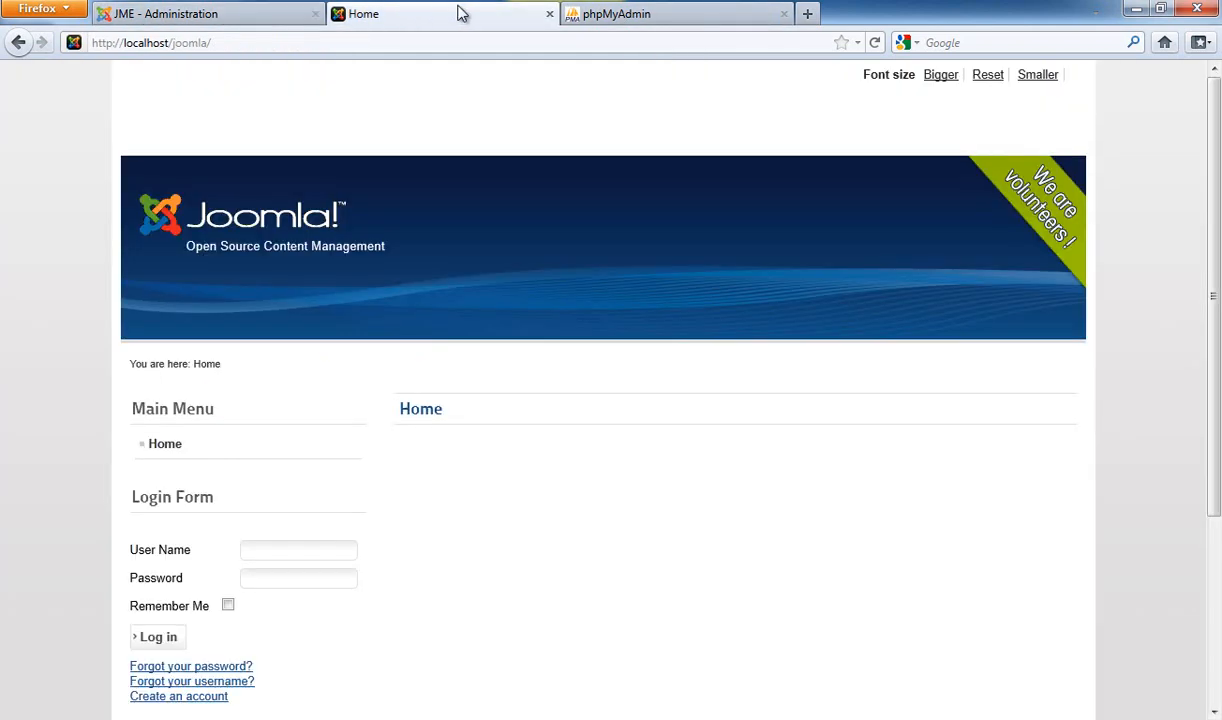
{"action": "left_click", "coordinate": [635, 14]}
{"action": "left_click", "coordinate": [412, 17]}
{"action": "left_click", "coordinate": [265, 17]}
{"action": "left_click", "coordinate": [494, 19]}
{"action": "left_click", "coordinate": [606, 19]}
{"action": "left_click", "coordinate": [443, 21]}
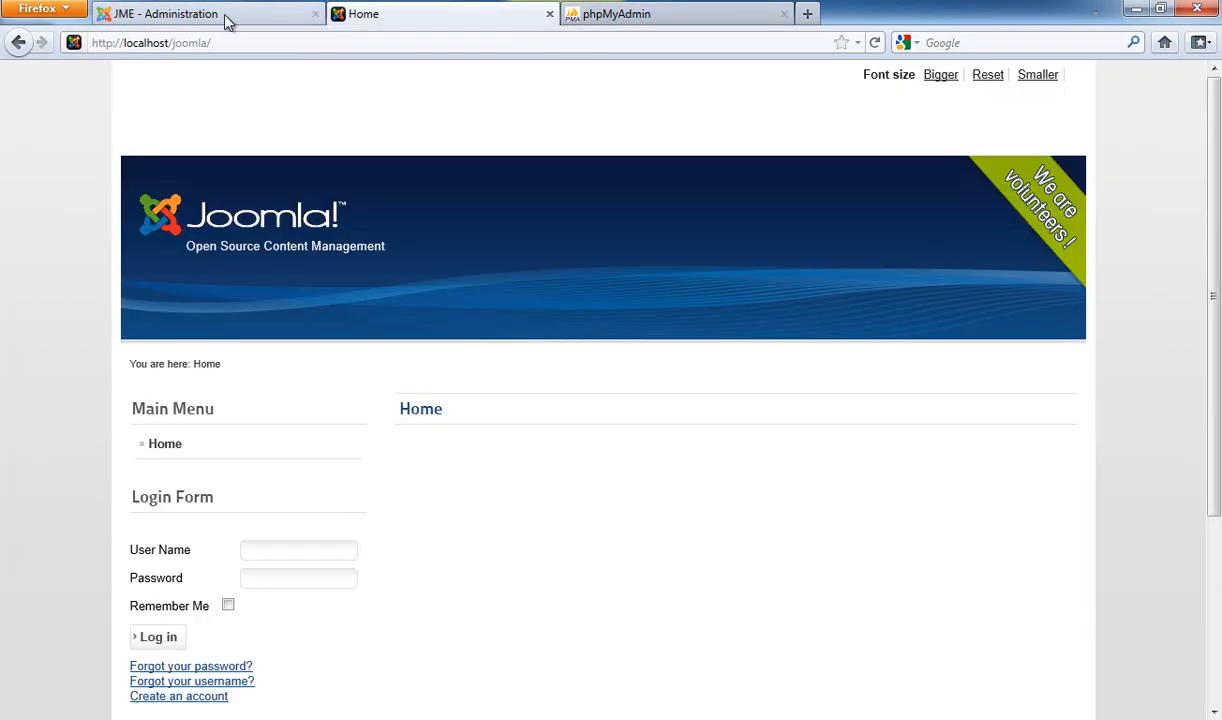
{"action": "left_click", "coordinate": [238, 18]}
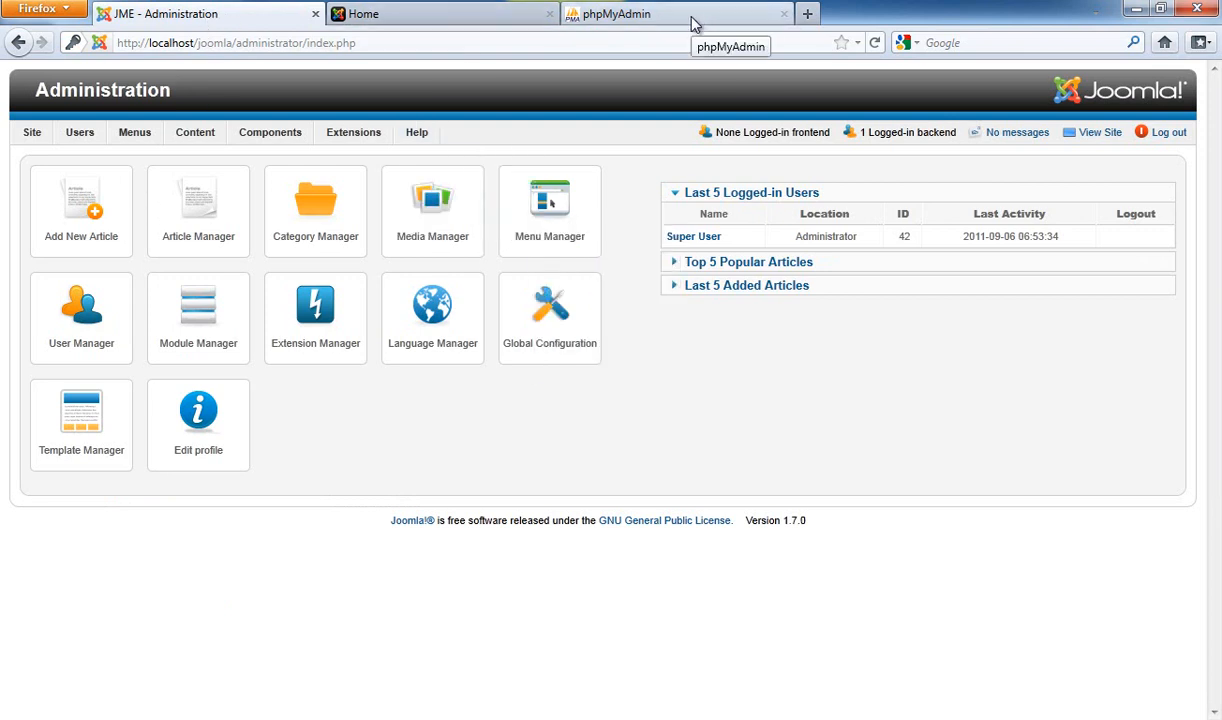
{"action": "left_click", "coordinate": [452, 17]}
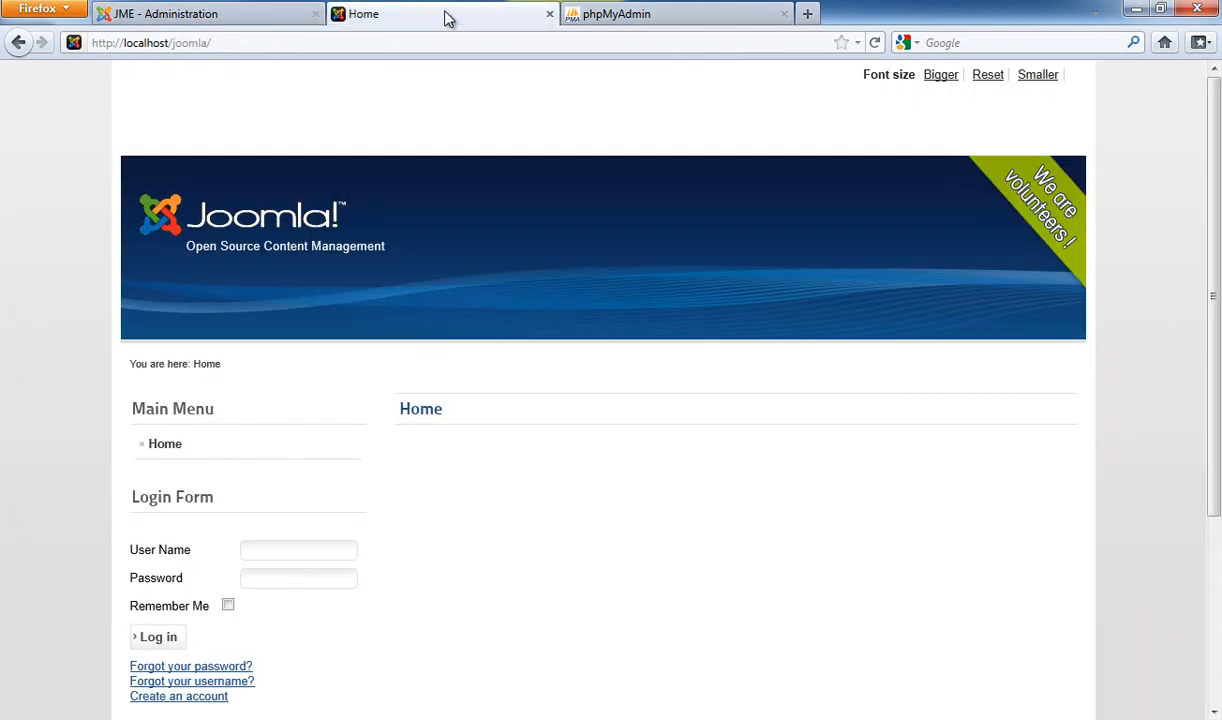
{"action": "left_click", "coordinate": [226, 16]}
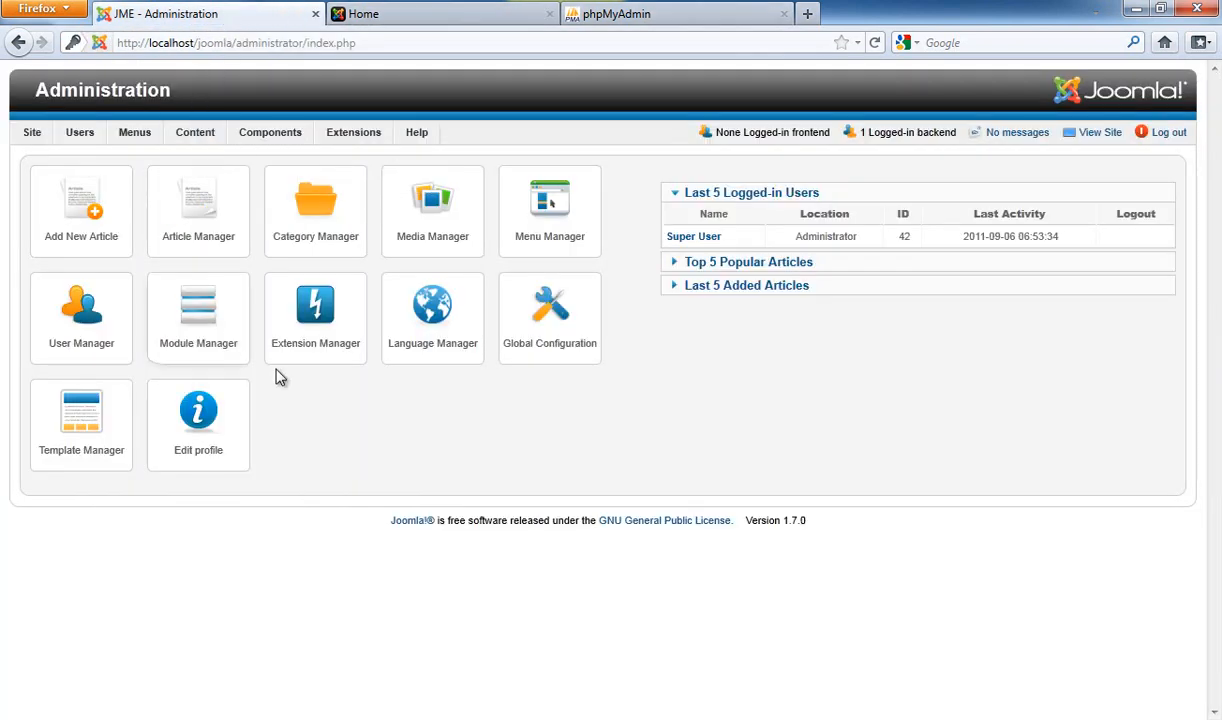
Add a new article titled 'Hello world' with body 'Hello world!' and Save & Close it
{"action": "mouse_move", "coordinate": [197, 142]}
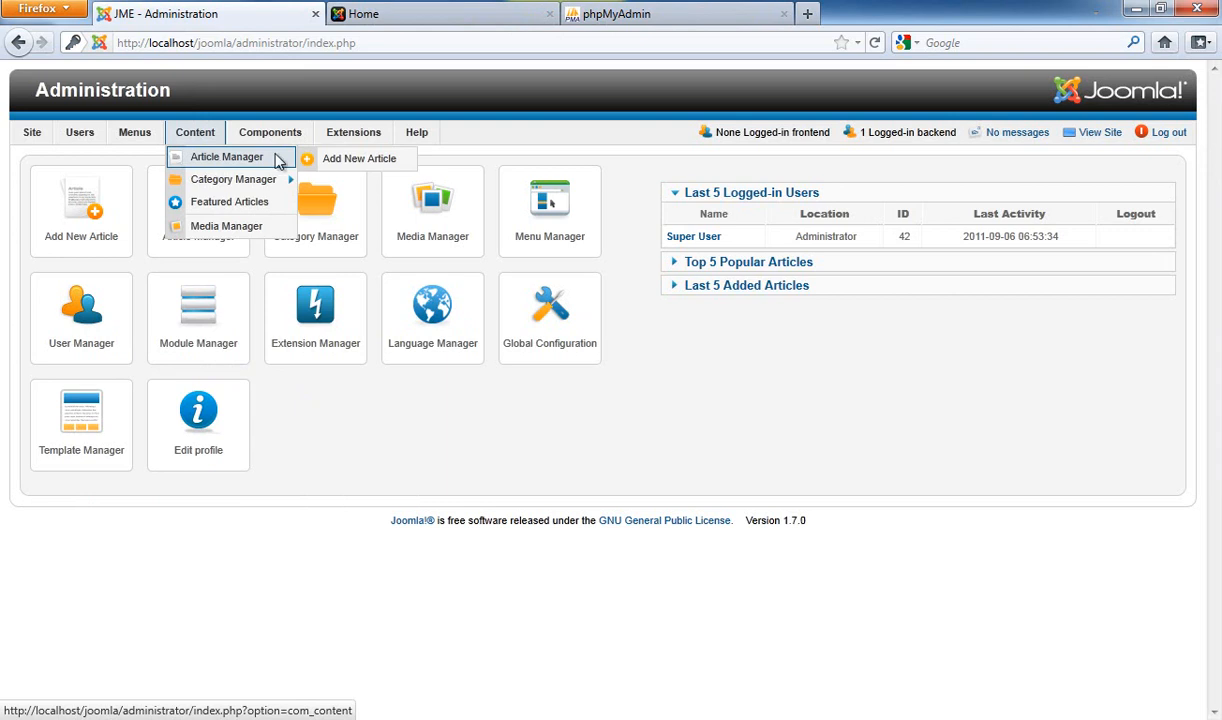
{"action": "left_click", "coordinate": [330, 160]}
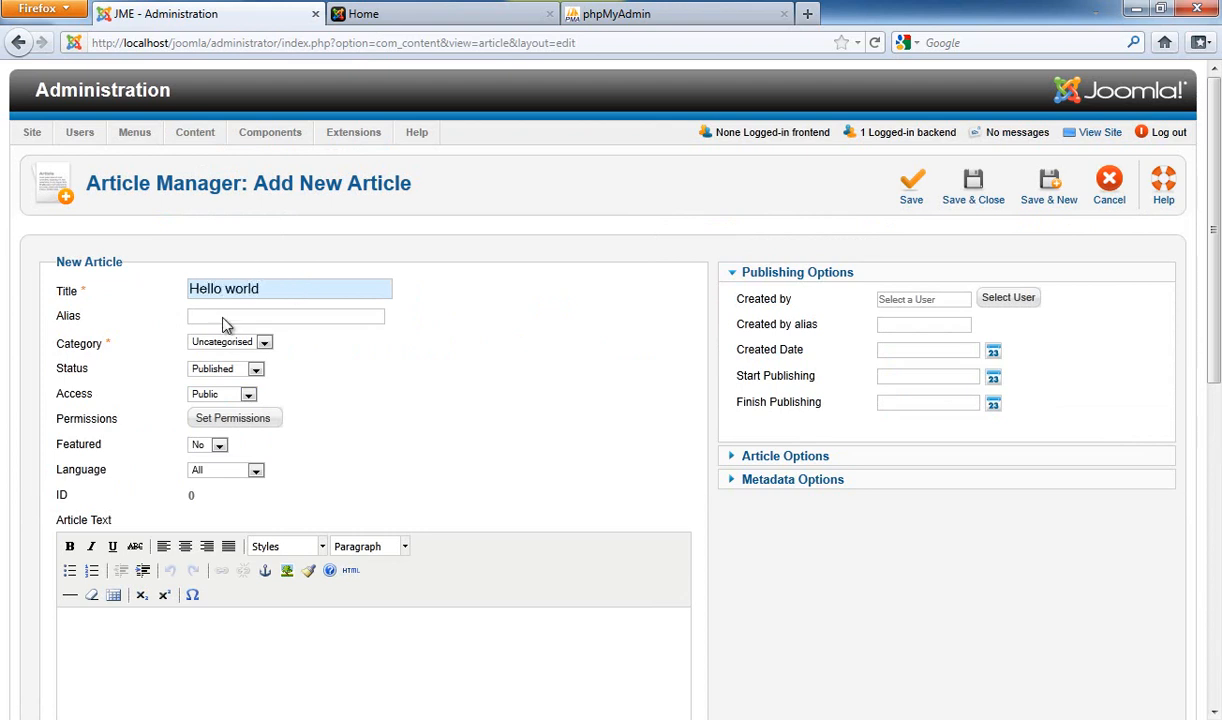
{"action": "scroll", "coordinate": [617, 315], "scroll_direction": "down", "scroll_amount": 2}
{"action": "left_click", "coordinate": [447, 489]}
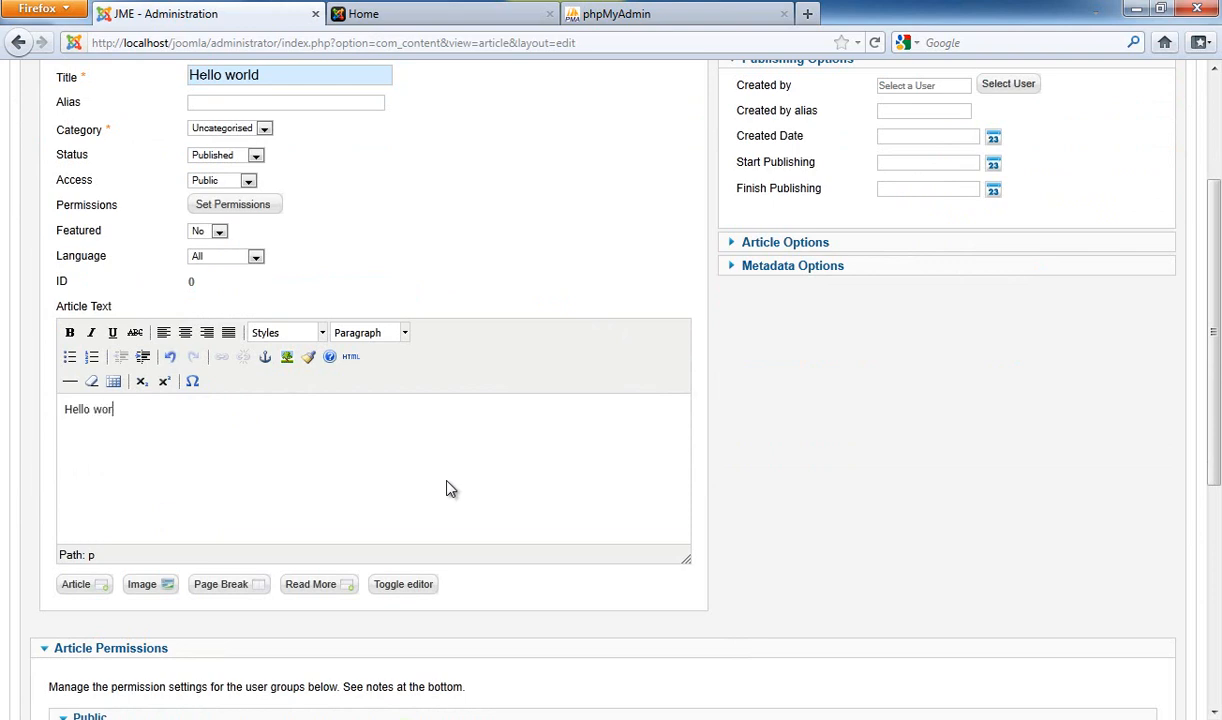
{"action": "scroll", "coordinate": [362, 433], "scroll_direction": "up", "scroll_amount": 2}
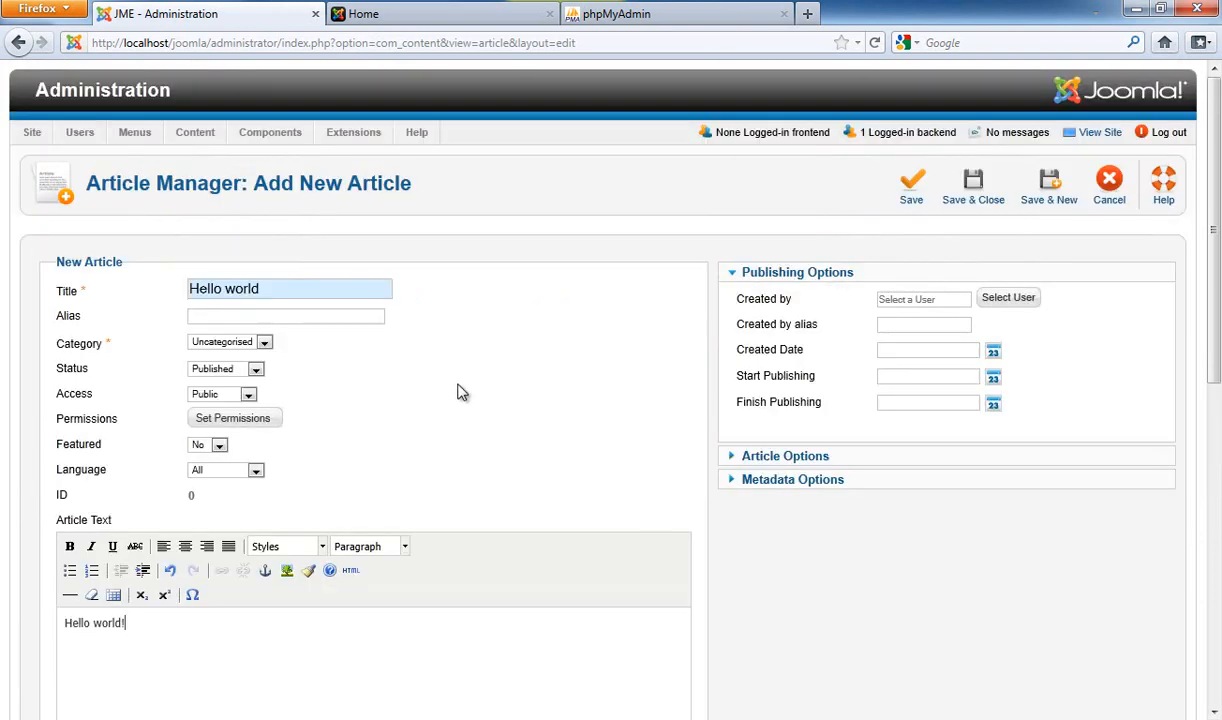
{"action": "left_click", "coordinate": [996, 207]}
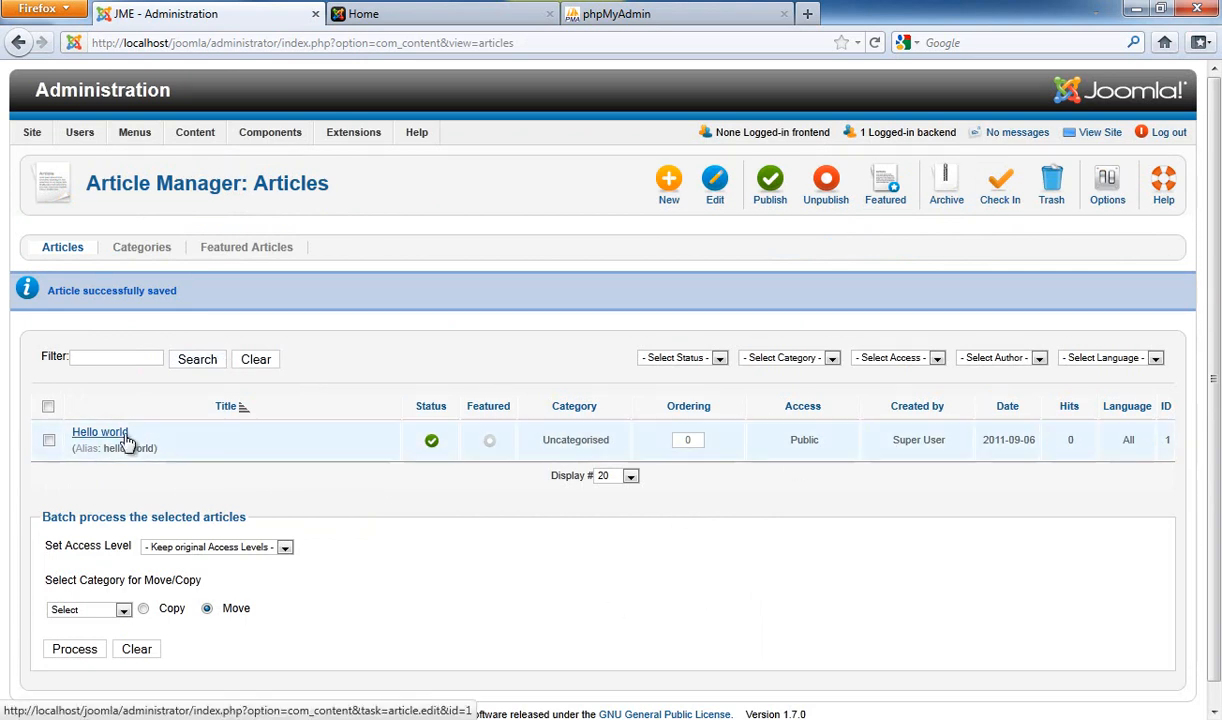
Start a new Main Menu item of type Single Article linked to the Hello world article
{"action": "mouse_move", "coordinate": [147, 143]}
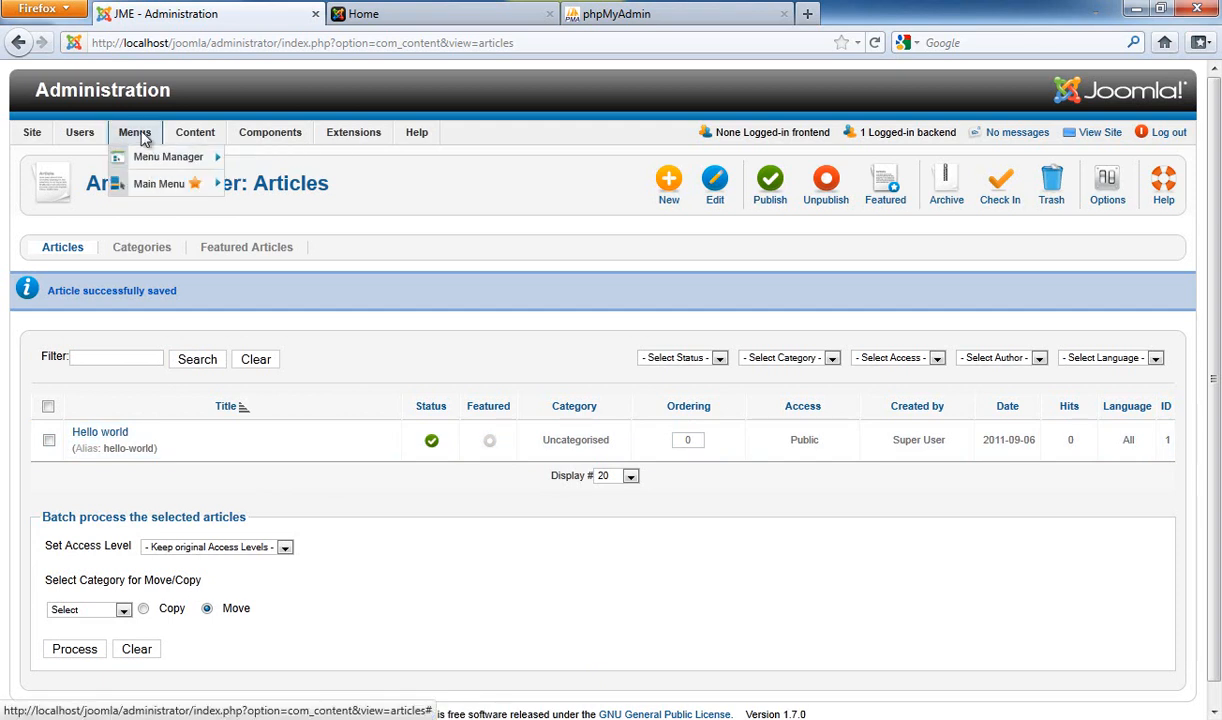
{"action": "mouse_move", "coordinate": [165, 184]}
{"action": "left_click", "coordinate": [280, 188]}
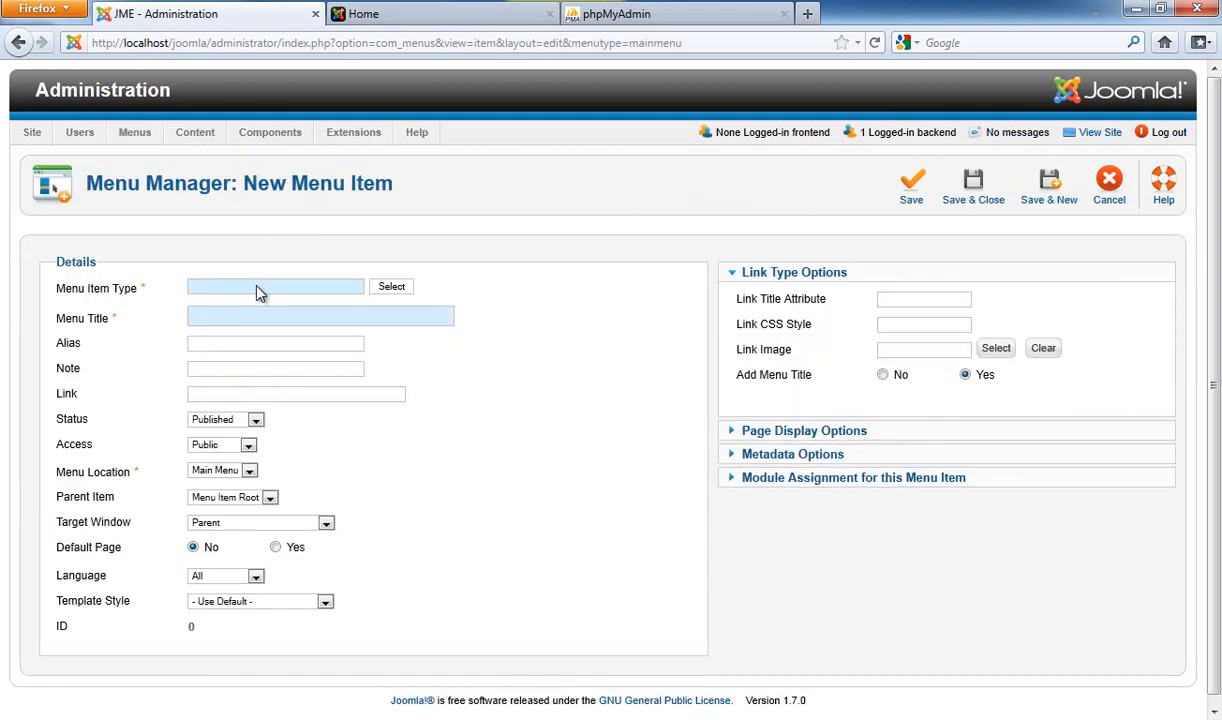
{"action": "left_click", "coordinate": [396, 288]}
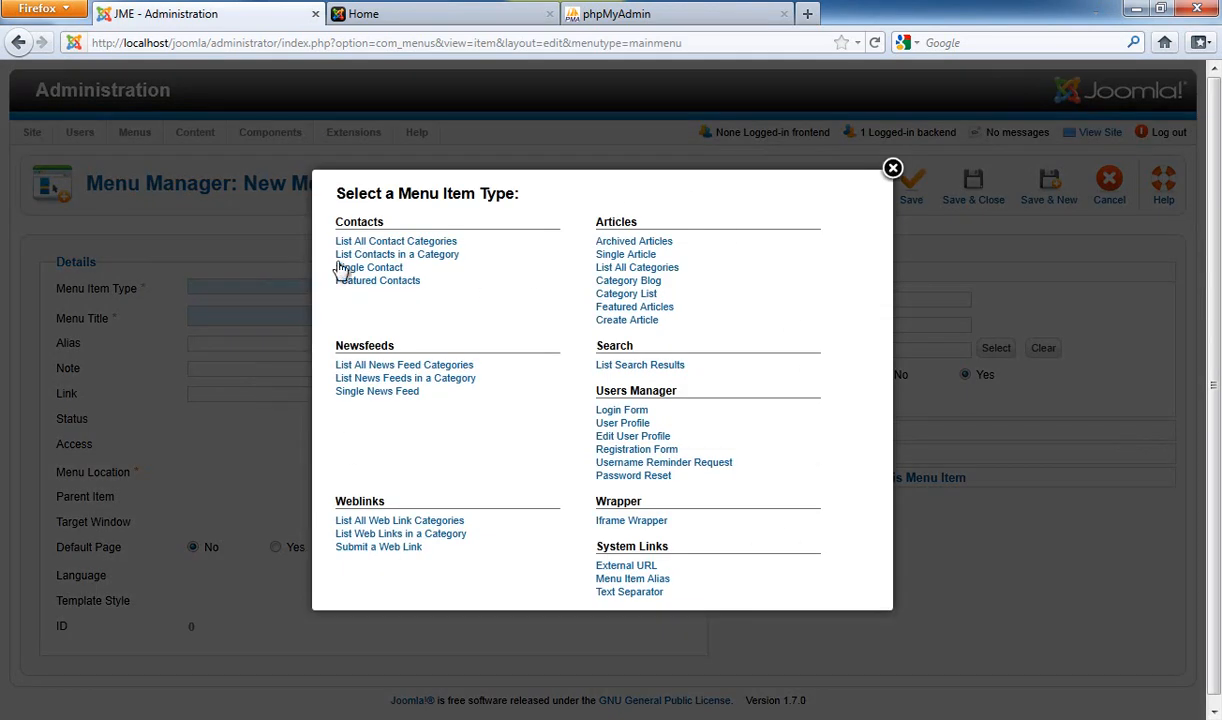
{"action": "left_click", "coordinate": [626, 254]}
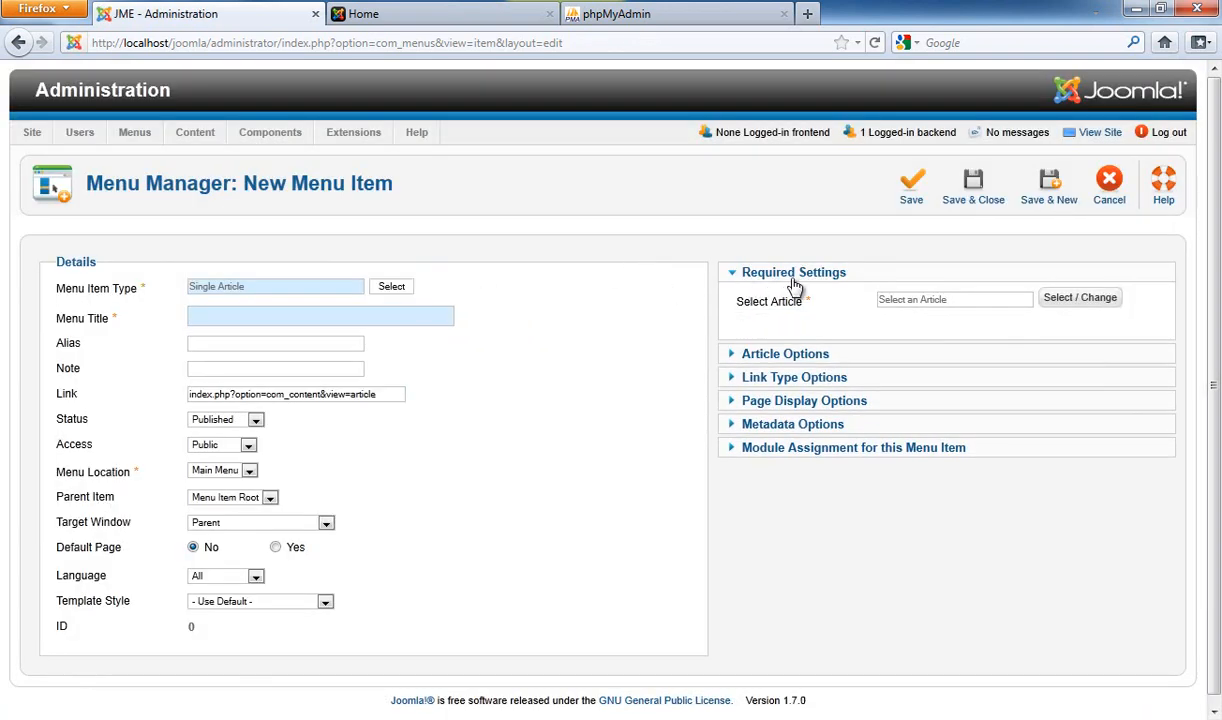
{"action": "mouse_move", "coordinate": [795, 304]}
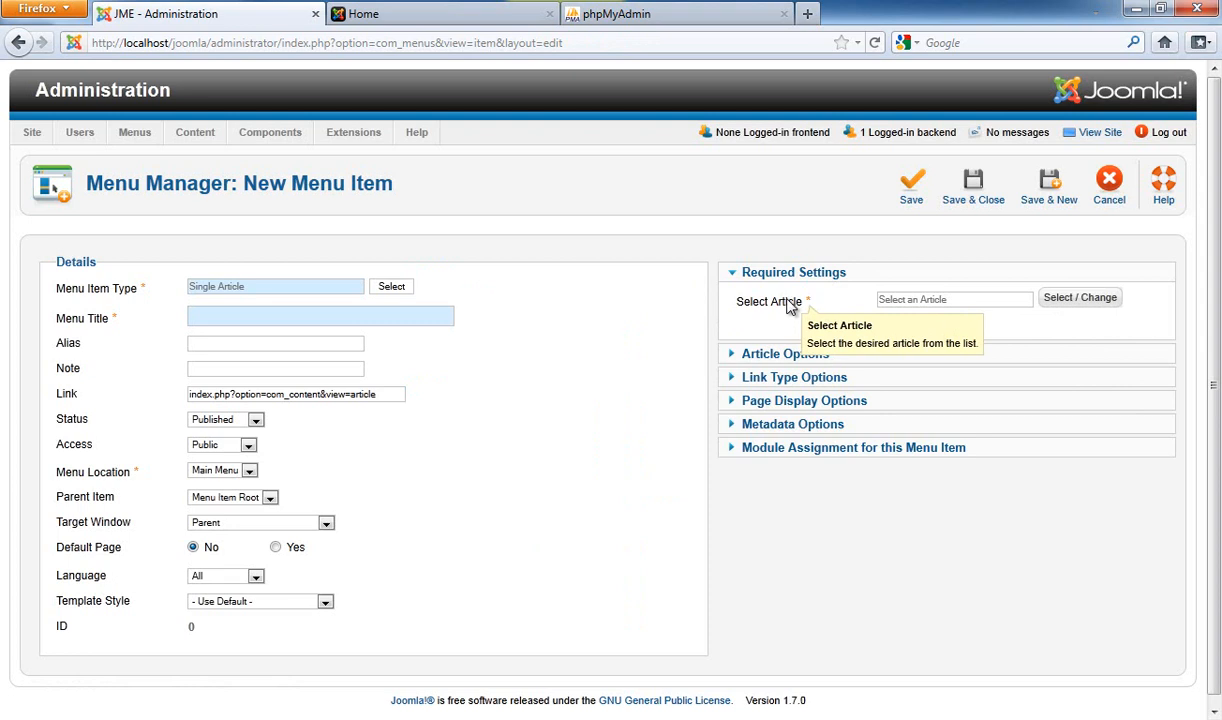
{"action": "left_click", "coordinate": [1096, 300]}
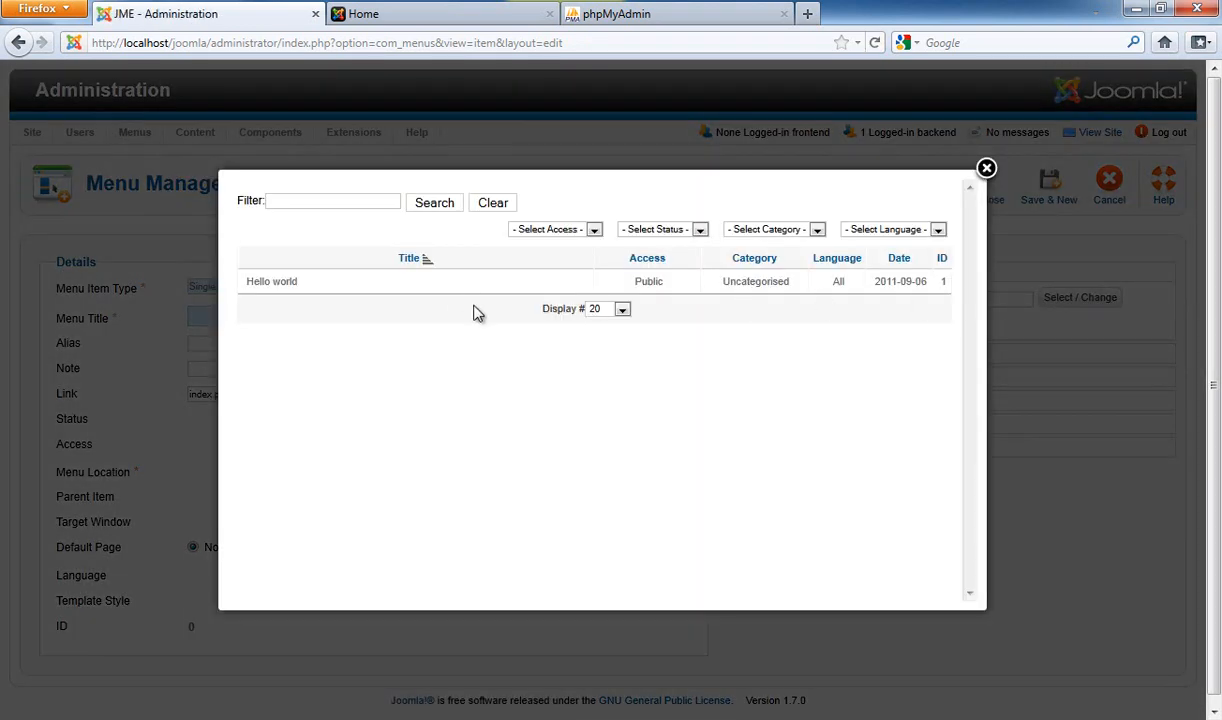
{"action": "left_click", "coordinate": [283, 285]}
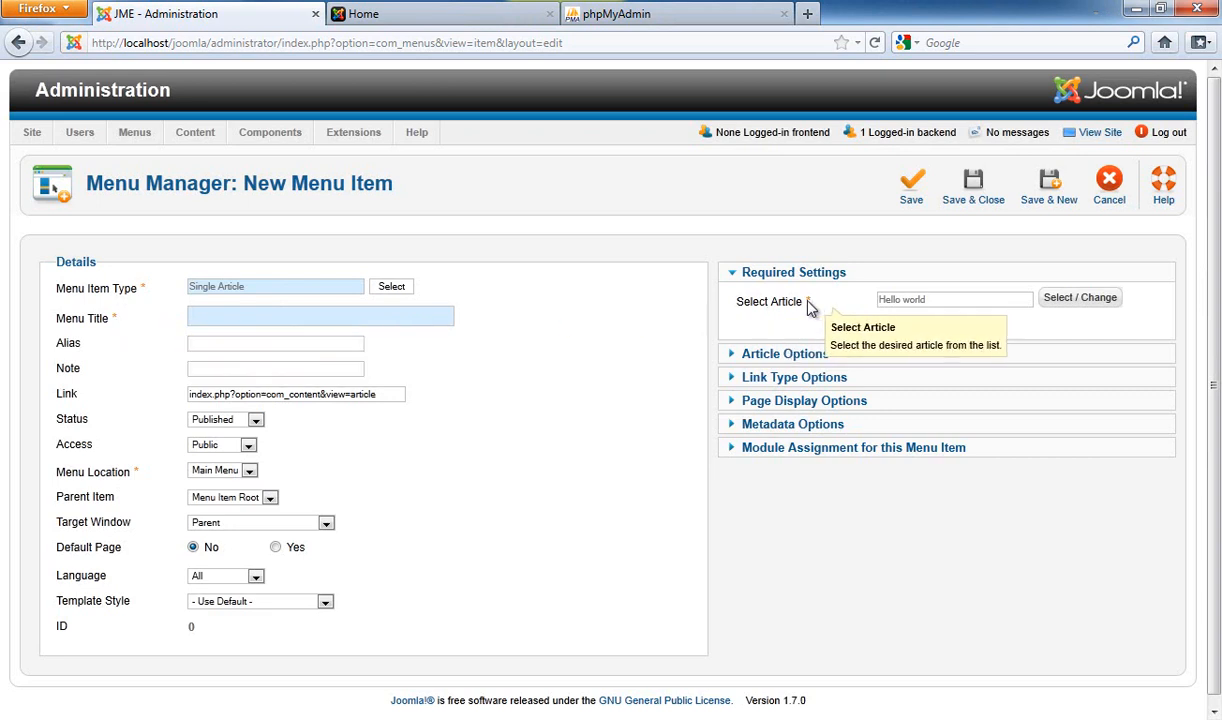
Give the menu item the title 'Hello world' and Save & Close it
{"action": "left_click", "coordinate": [215, 316]}
{"action": "type", "text": "Hel"}
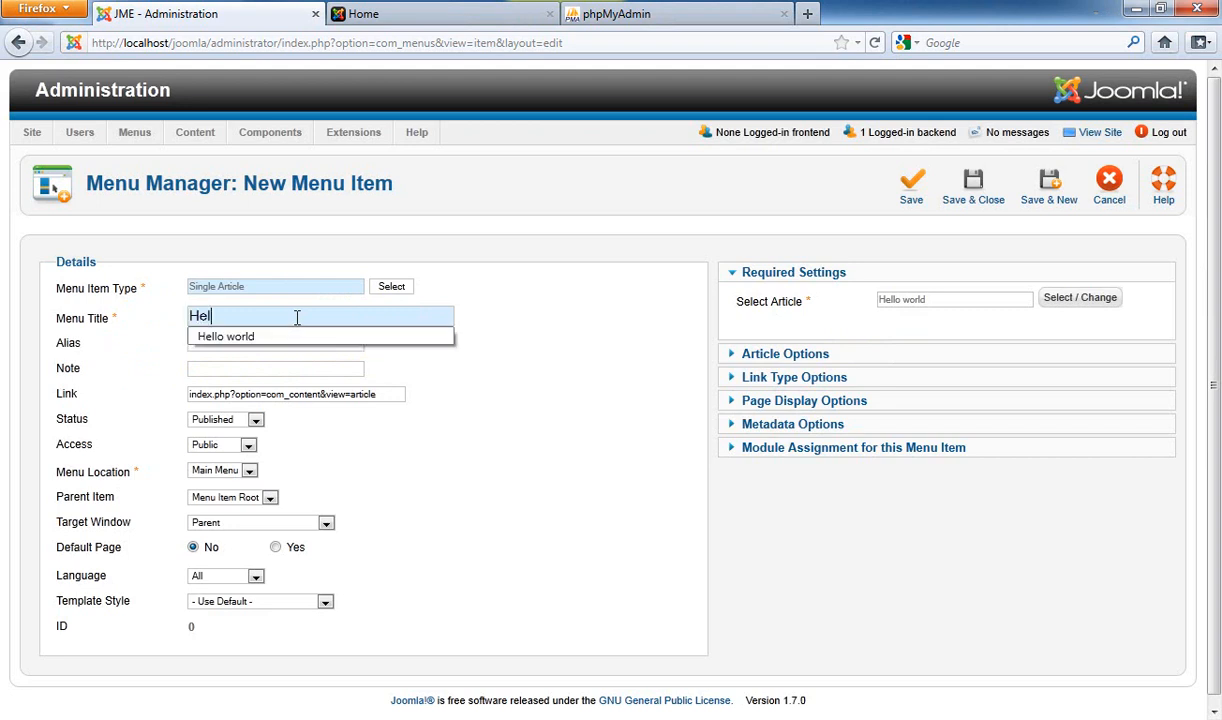
{"action": "type", "text": "l"}
{"action": "key", "text": "Down"}
{"action": "key", "text": "Return"}
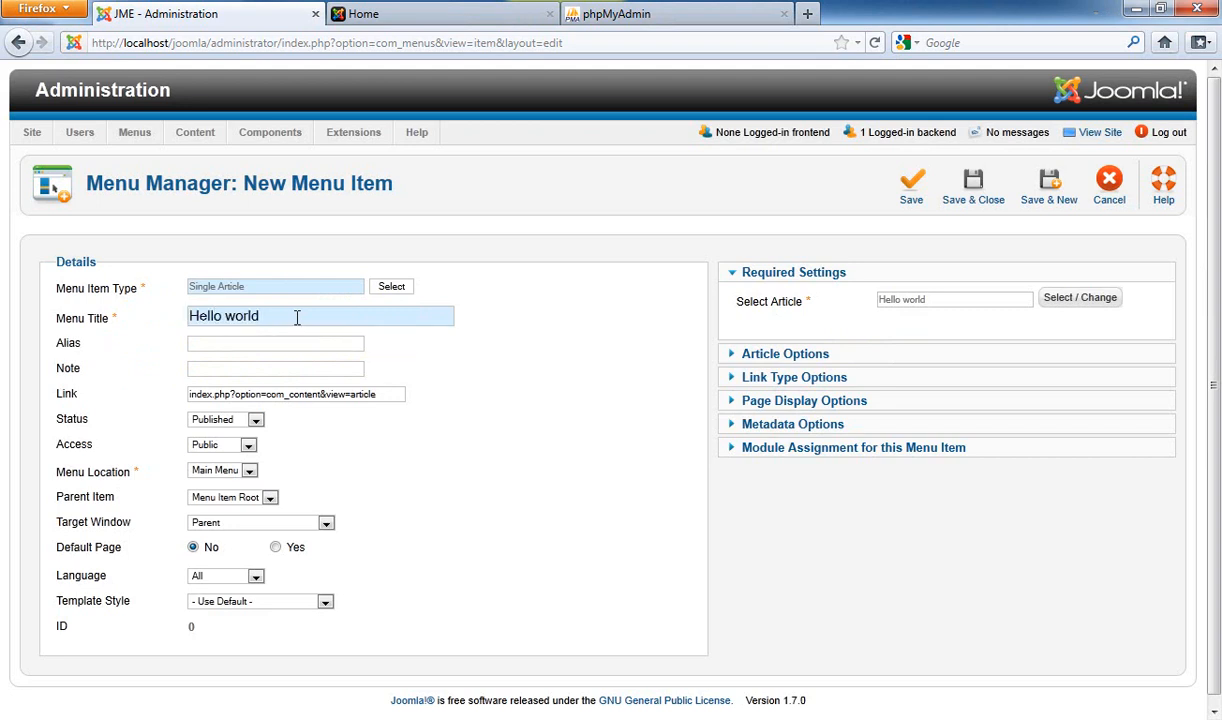
{"action": "left_click", "coordinate": [988, 200]}
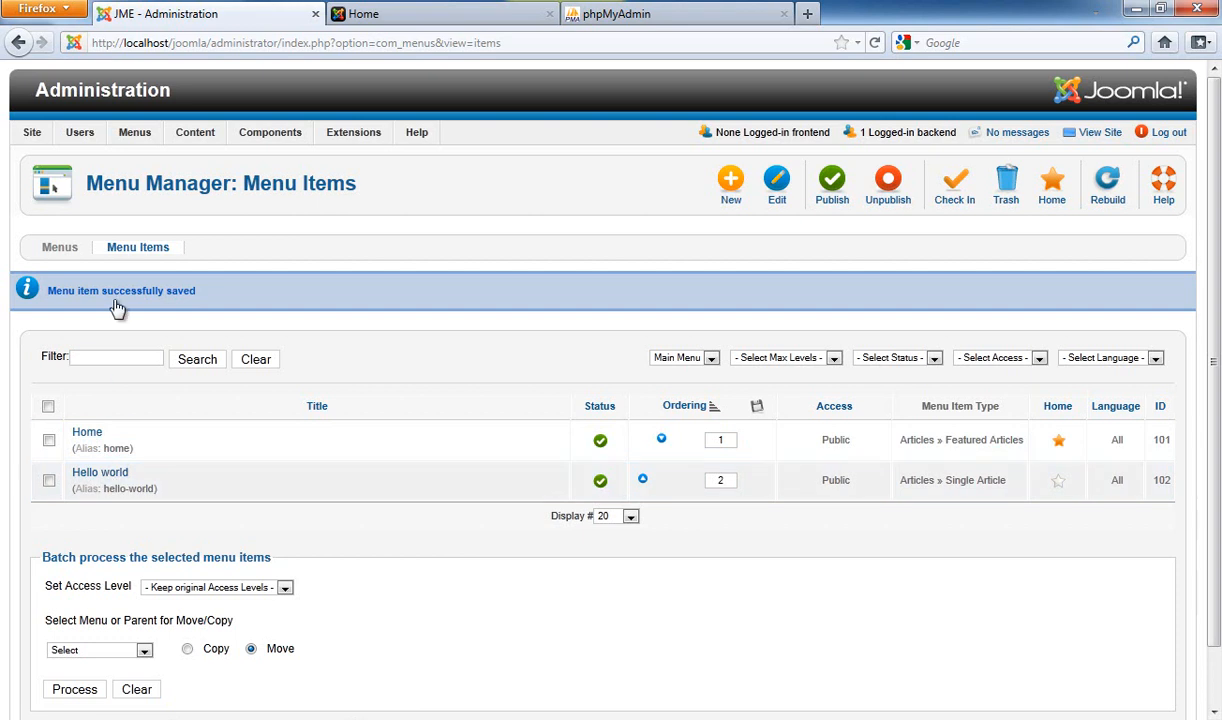
Reload the public home page and open Hello world from the Main Menu
{"action": "mouse_move", "coordinate": [150, 140]}
{"action": "mouse_move", "coordinate": [169, 183]}
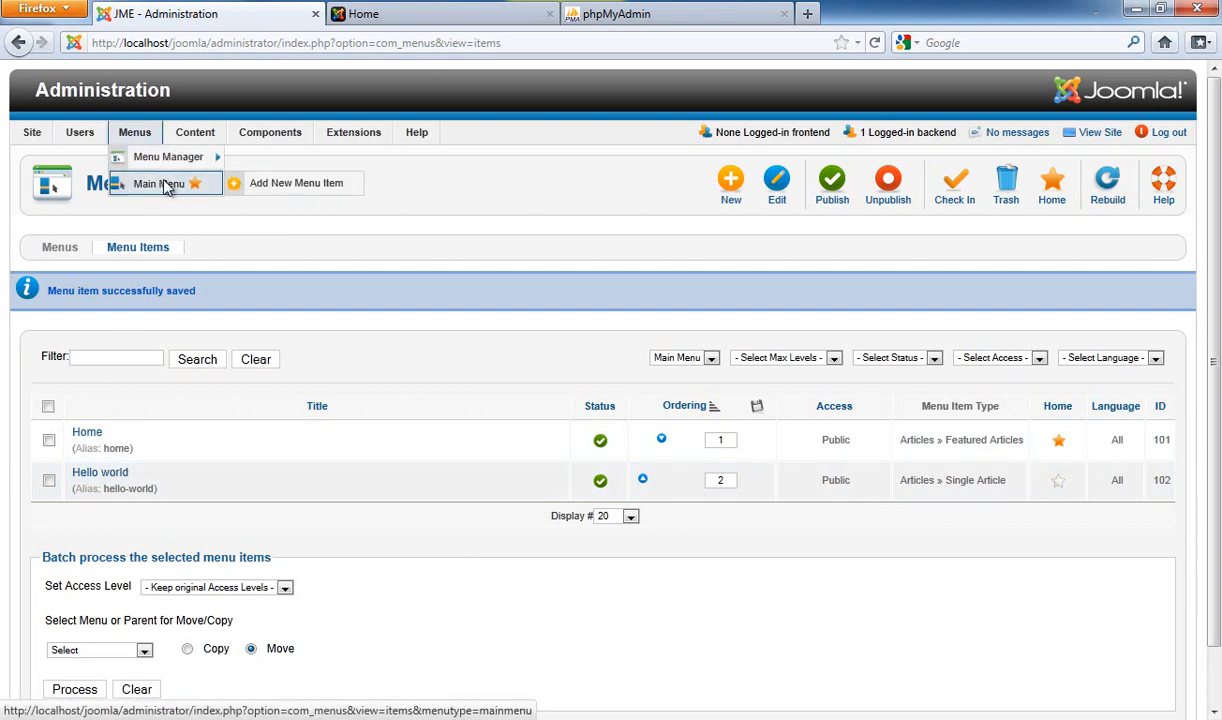
{"action": "left_click", "coordinate": [450, 14]}
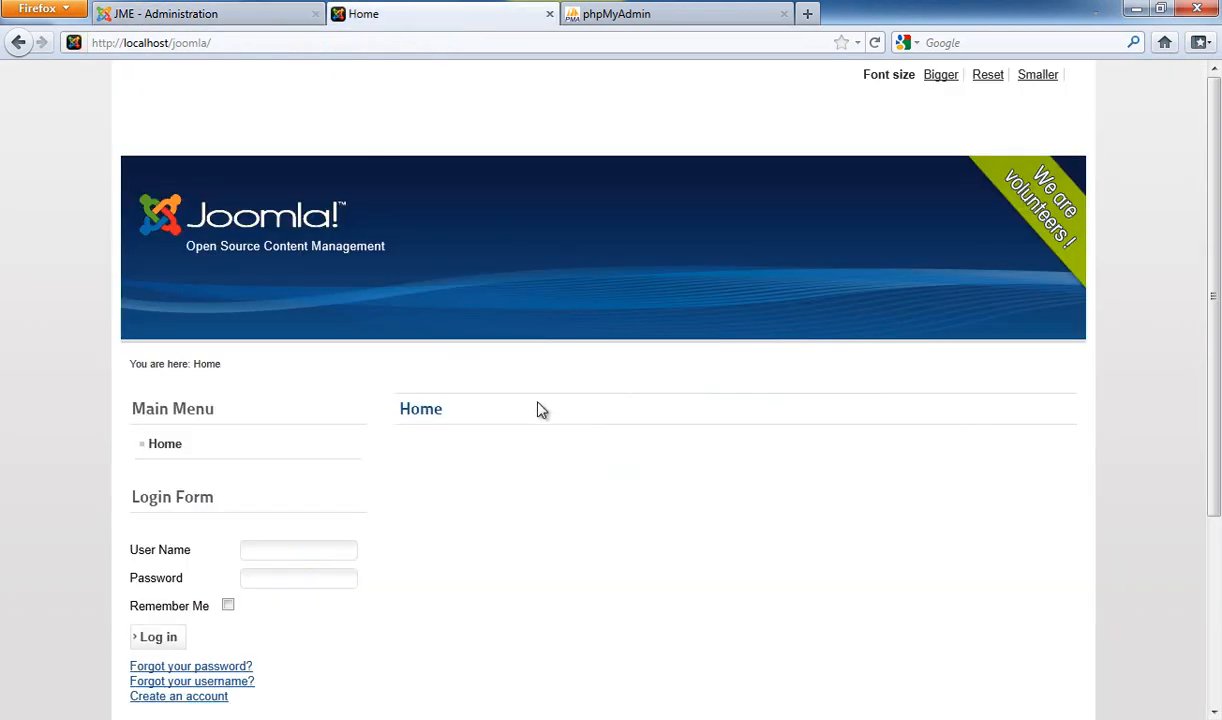
{"action": "key", "text": "F5"}
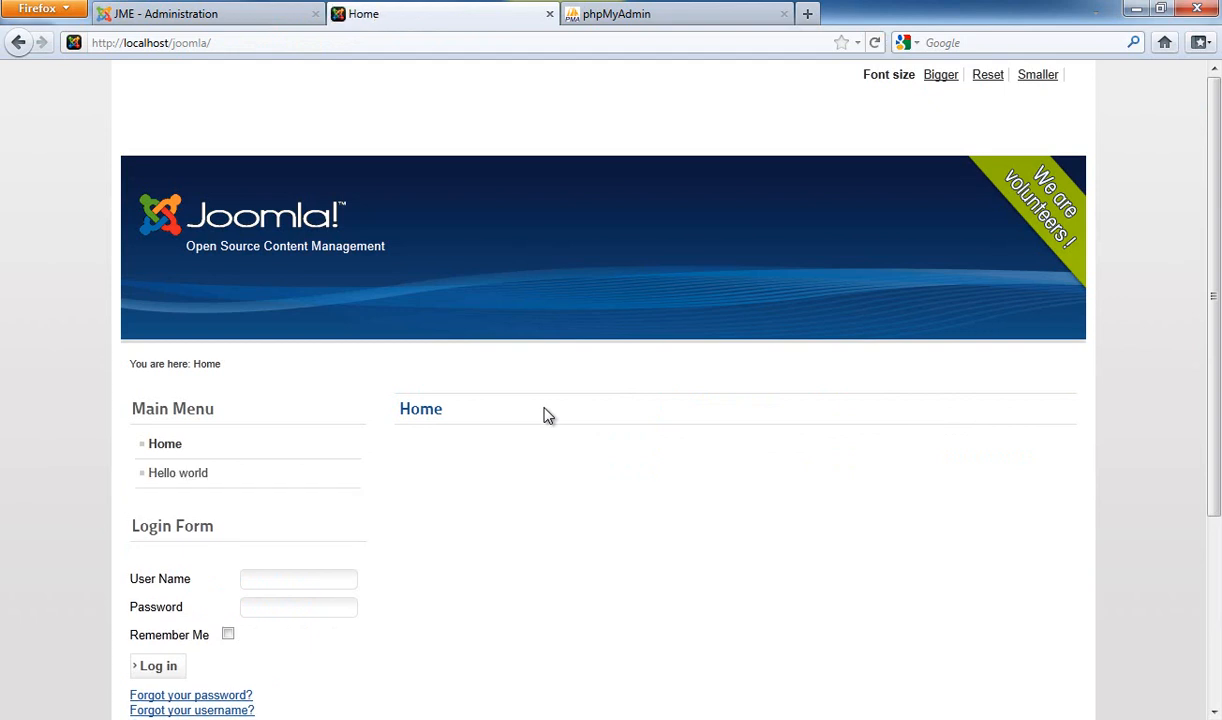
{"action": "scroll", "coordinate": [530, 400], "scroll_direction": "down", "scroll_amount": 2}
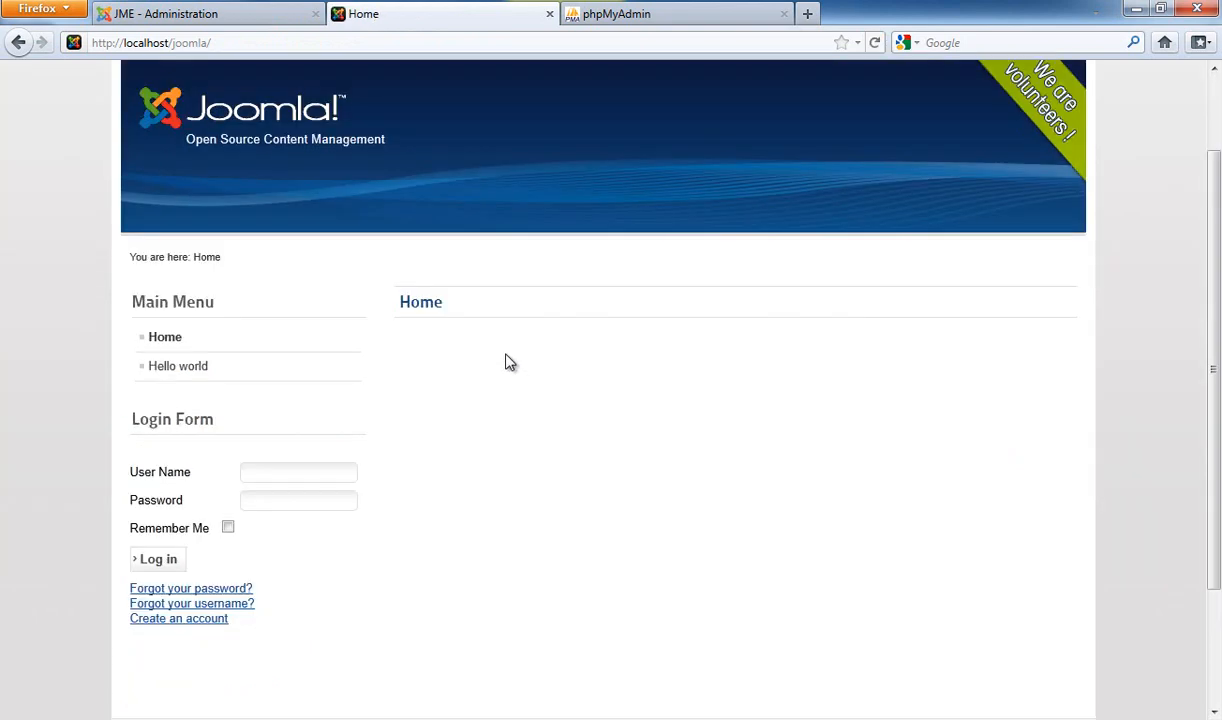
{"action": "left_click", "coordinate": [190, 376]}
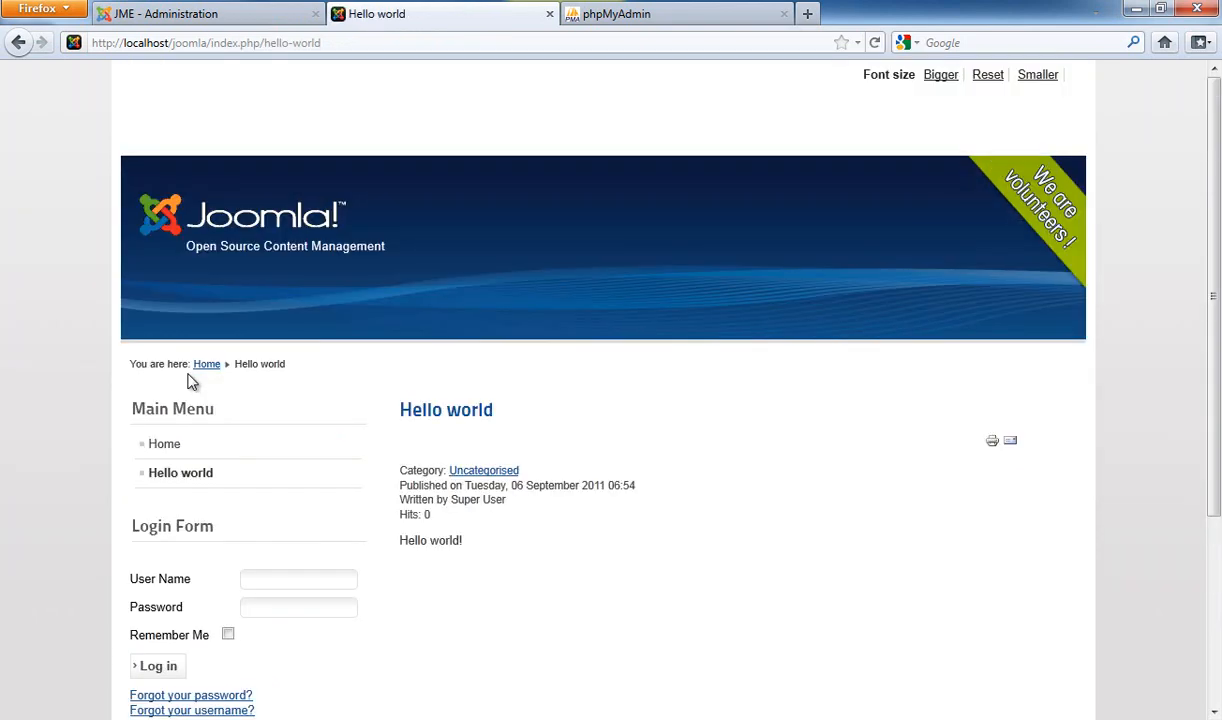
Inspect the Hello world article's heading and Category-to-Hits info lines
{"action": "scroll", "coordinate": [303, 358], "scroll_direction": "down", "scroll_amount": 2}
{"action": "left_click_drag", "start_coordinate": [385, 310], "coordinate": [423, 316]}
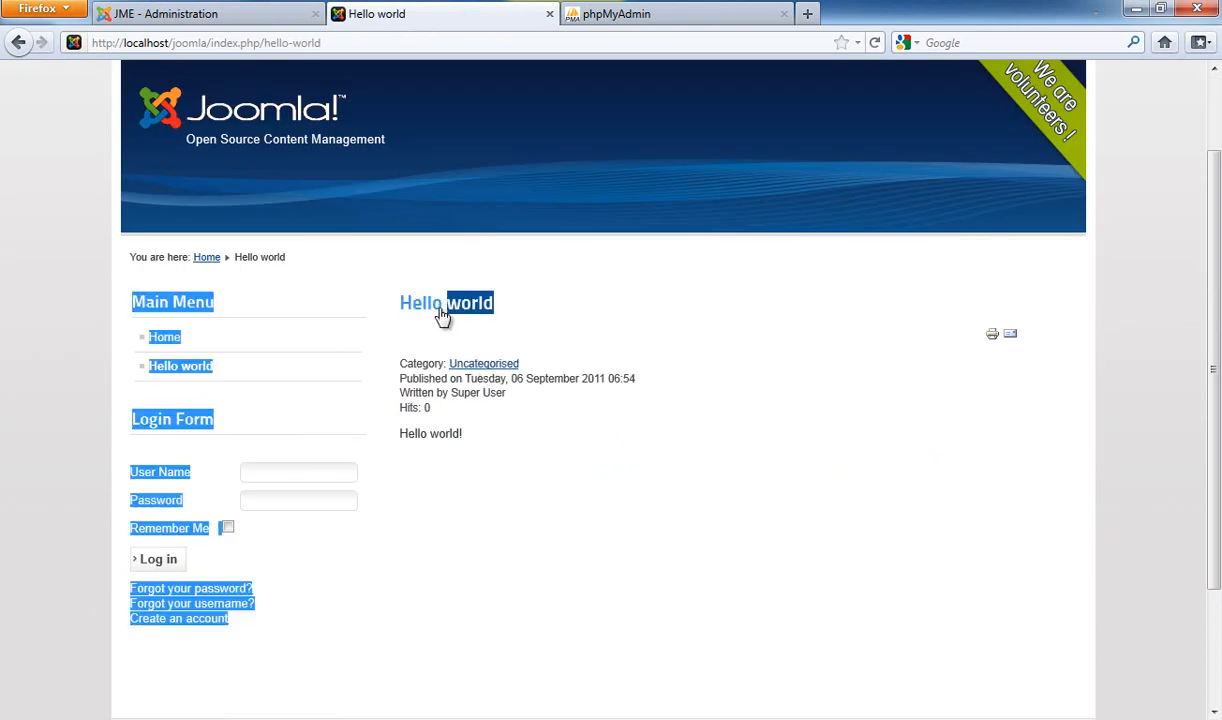
{"action": "left_click", "coordinate": [530, 315]}
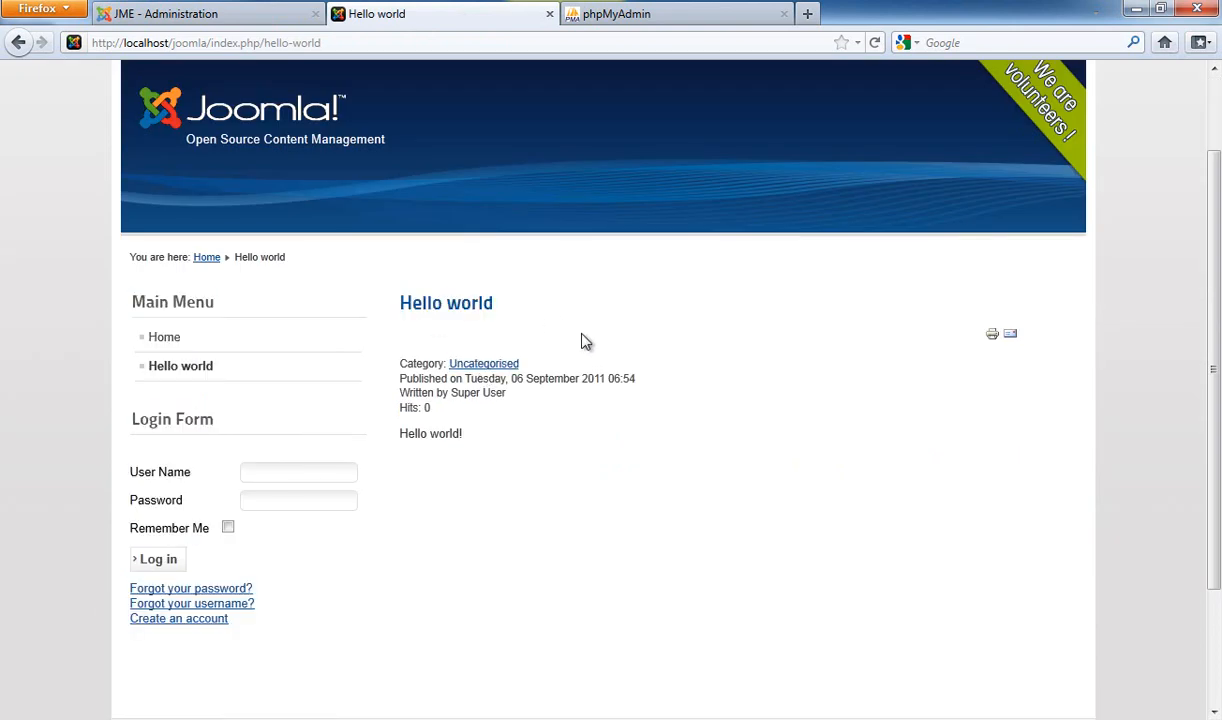
{"action": "triple_click", "coordinate": [466, 315]}
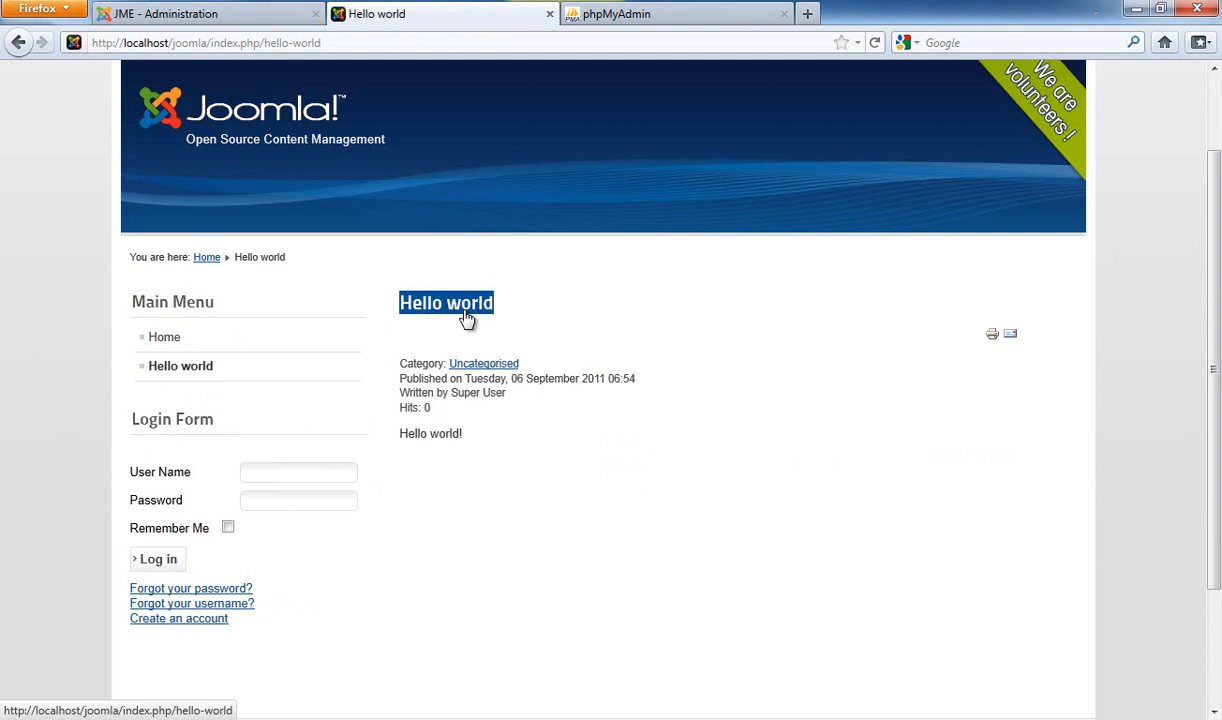
{"action": "left_click", "coordinate": [470, 378]}
{"action": "left_click_drag", "start_coordinate": [463, 421], "coordinate": [401, 444]}
{"action": "left_click", "coordinate": [453, 427]}
{"action": "left_click", "coordinate": [402, 440]}
Compare the article page with the admin tab, ending on the menu items list
{"action": "left_click", "coordinate": [225, 14]}
{"action": "left_click", "coordinate": [393, 20]}
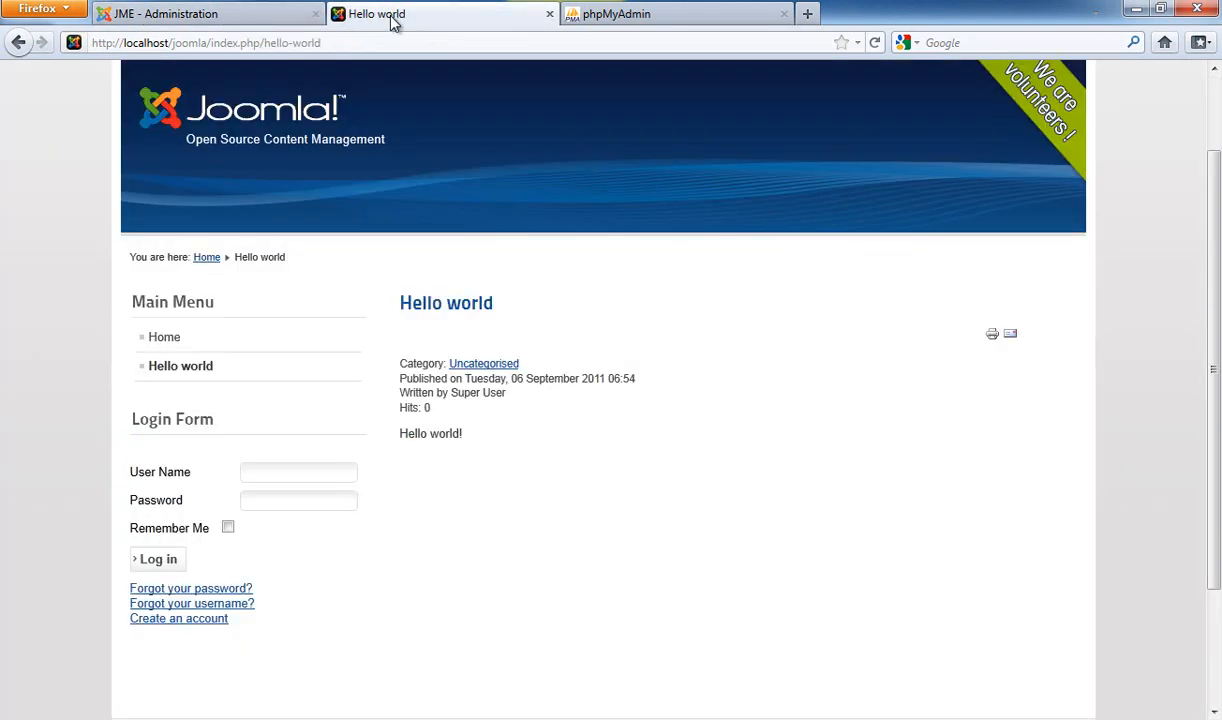
{"action": "left_click", "coordinate": [290, 18]}
{"action": "left_click", "coordinate": [420, 12]}
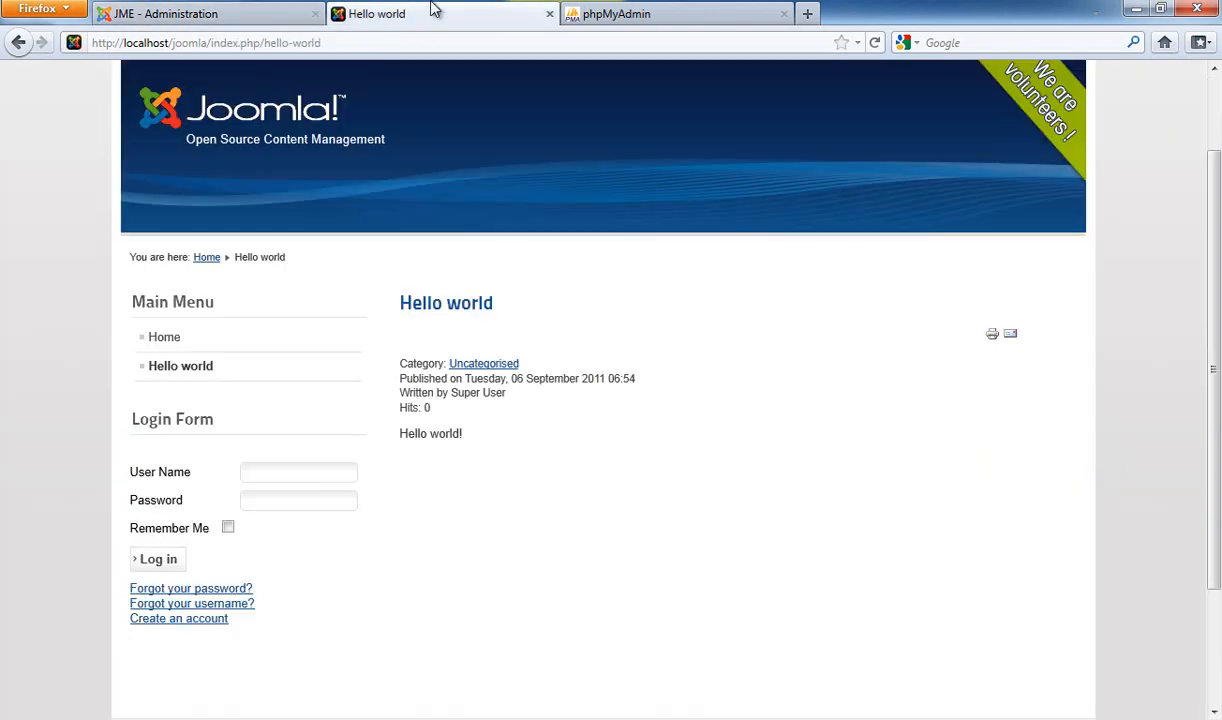
{"action": "left_click", "coordinate": [199, 18]}
{"action": "left_click", "coordinate": [410, 16]}
{"action": "left_click", "coordinate": [278, 16]}
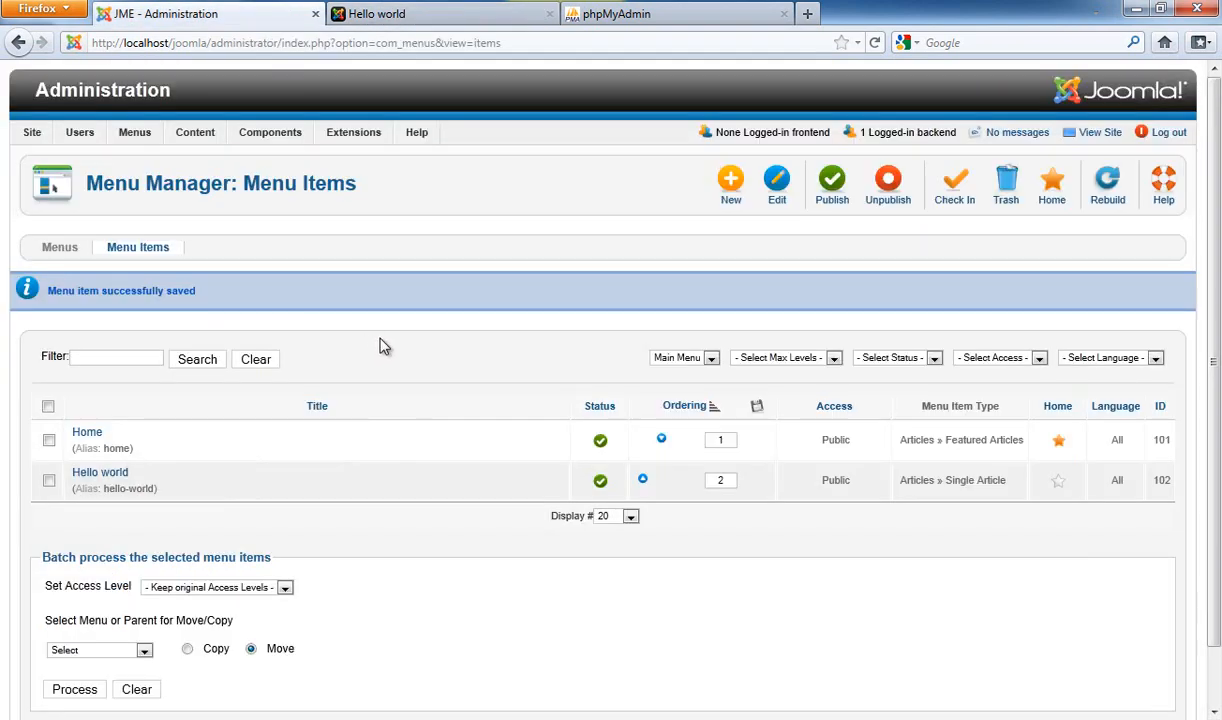
Back in the administration tab, choose Extensions > Extension Manager
{"action": "left_click", "coordinate": [468, 28]}
{"action": "scroll", "coordinate": [395, 282], "scroll_direction": "up", "scroll_amount": 2}
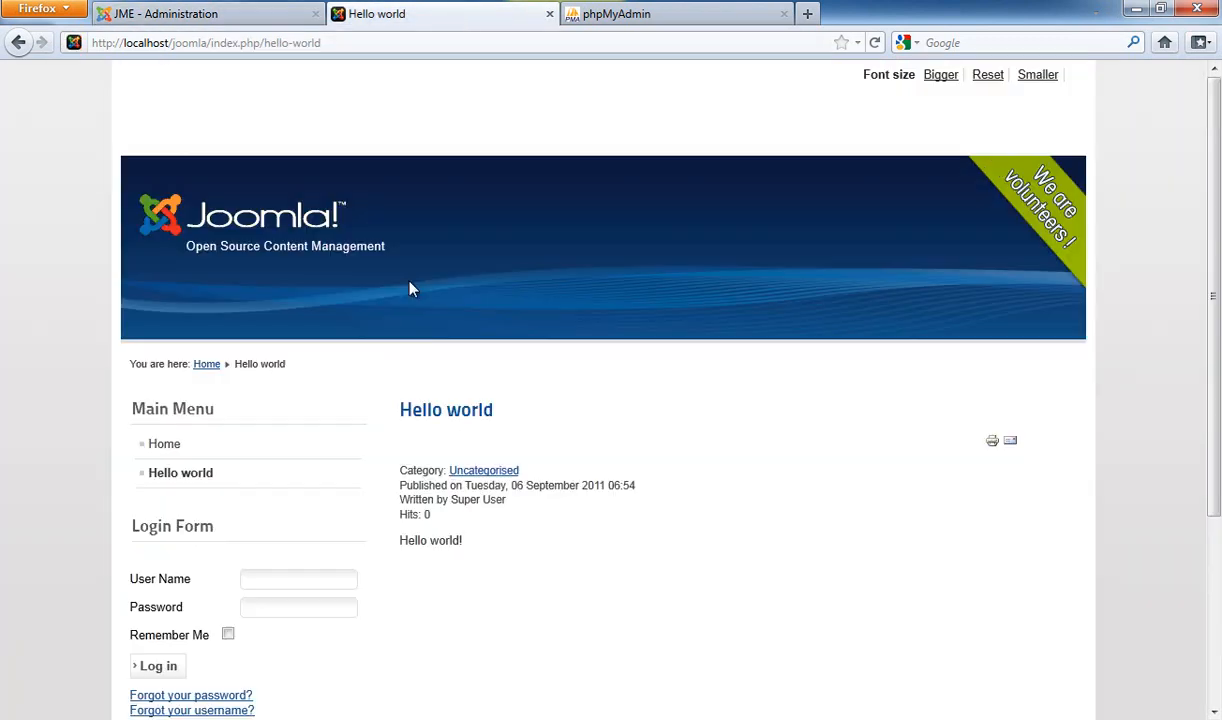
{"action": "left_click", "coordinate": [236, 16]}
{"action": "mouse_move", "coordinate": [365, 133]}
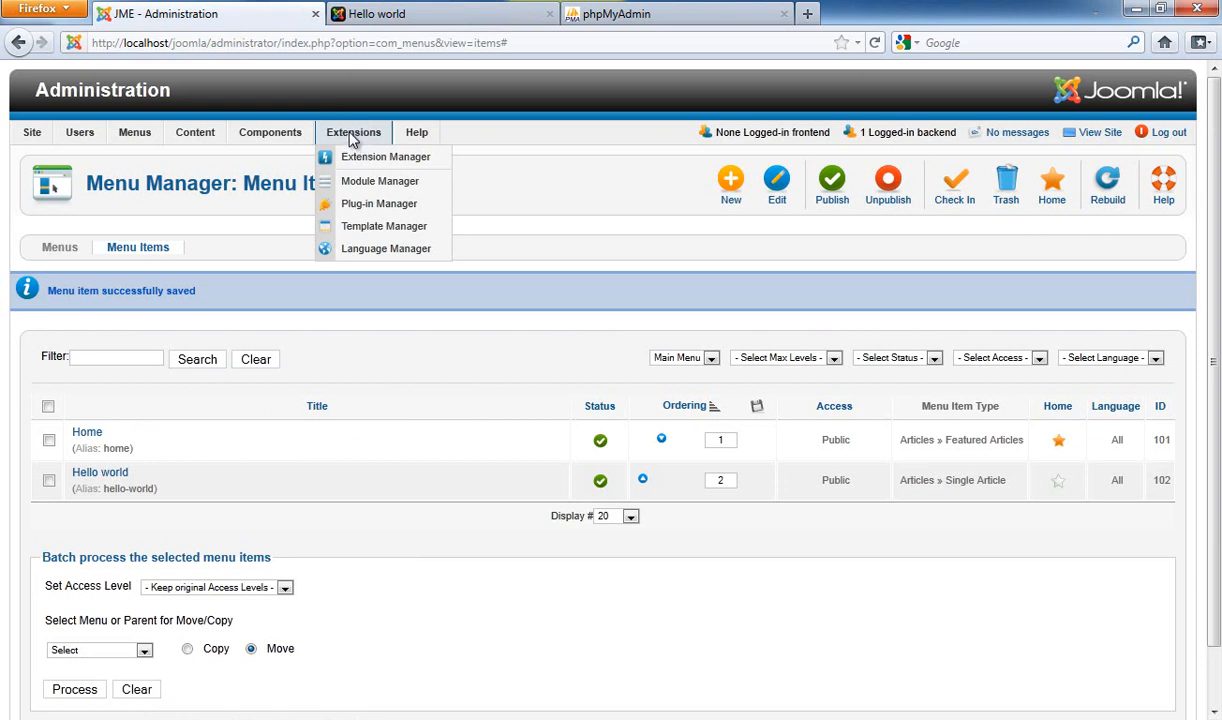
{"action": "left_click", "coordinate": [362, 161]}
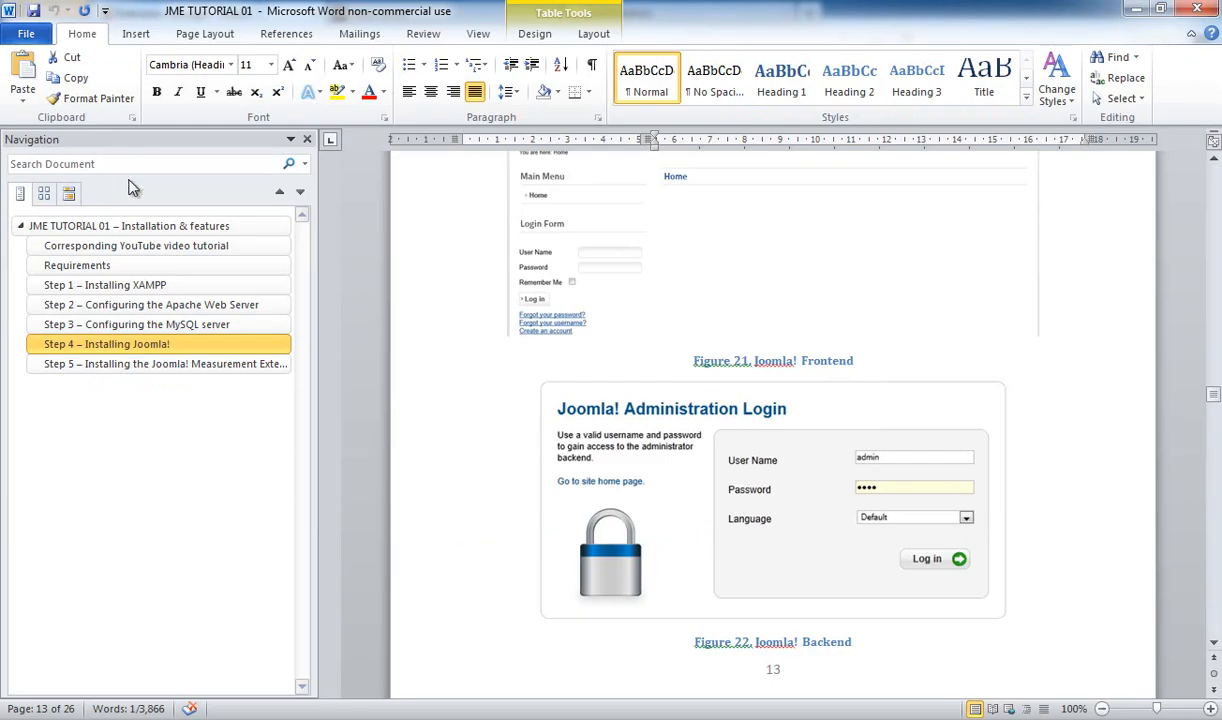
{"action": "scroll", "coordinate": [795, 380], "scroll_direction": "down", "scroll_amount": 7}
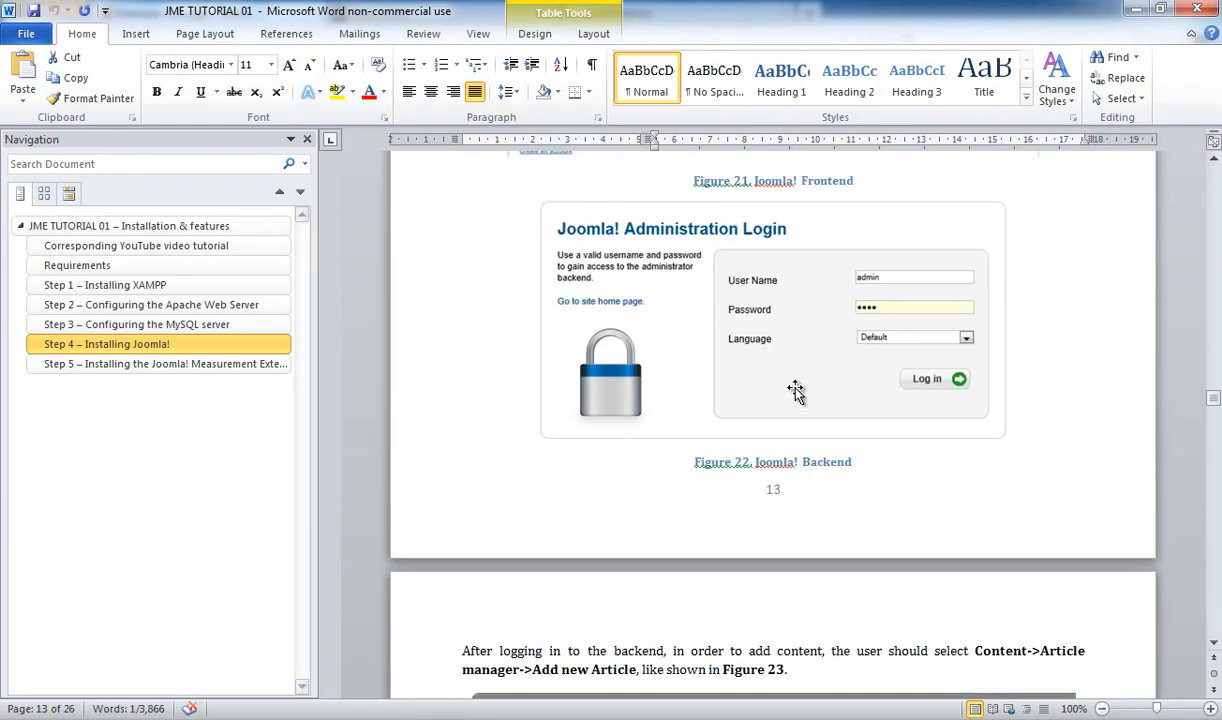
{"action": "scroll", "coordinate": [799, 381], "scroll_direction": "down", "scroll_amount": 18}
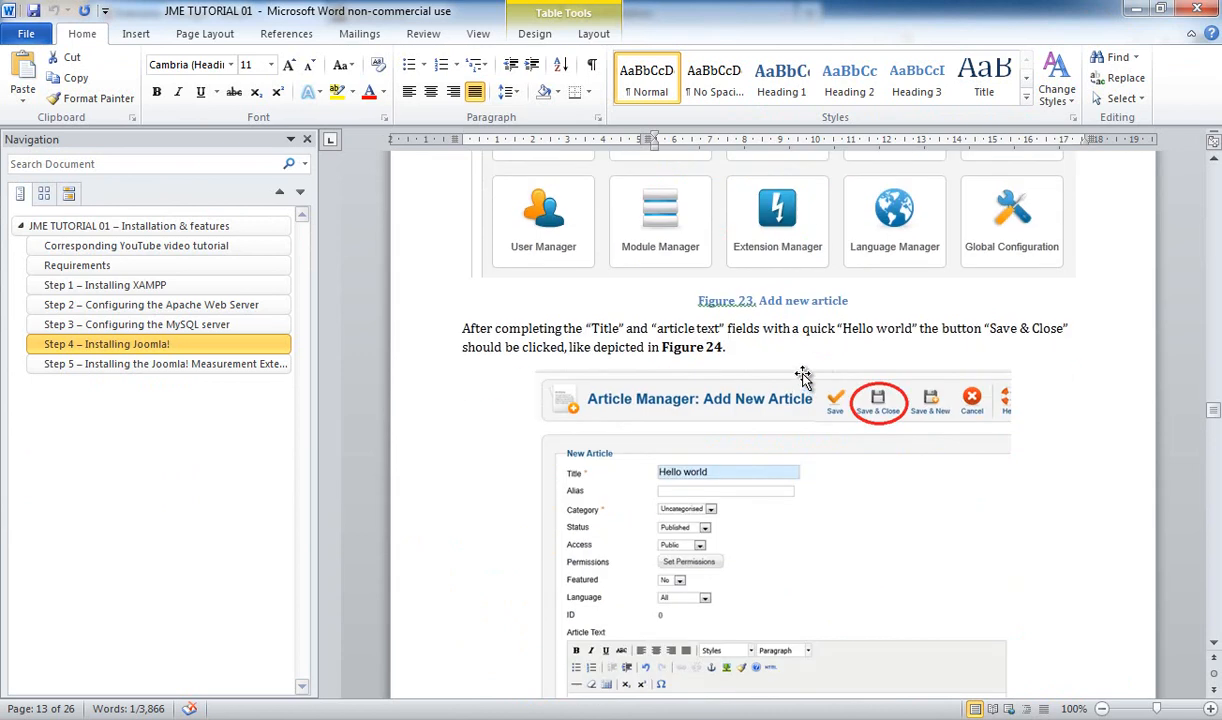
{"action": "scroll", "coordinate": [798, 372], "scroll_direction": "down", "scroll_amount": 10}
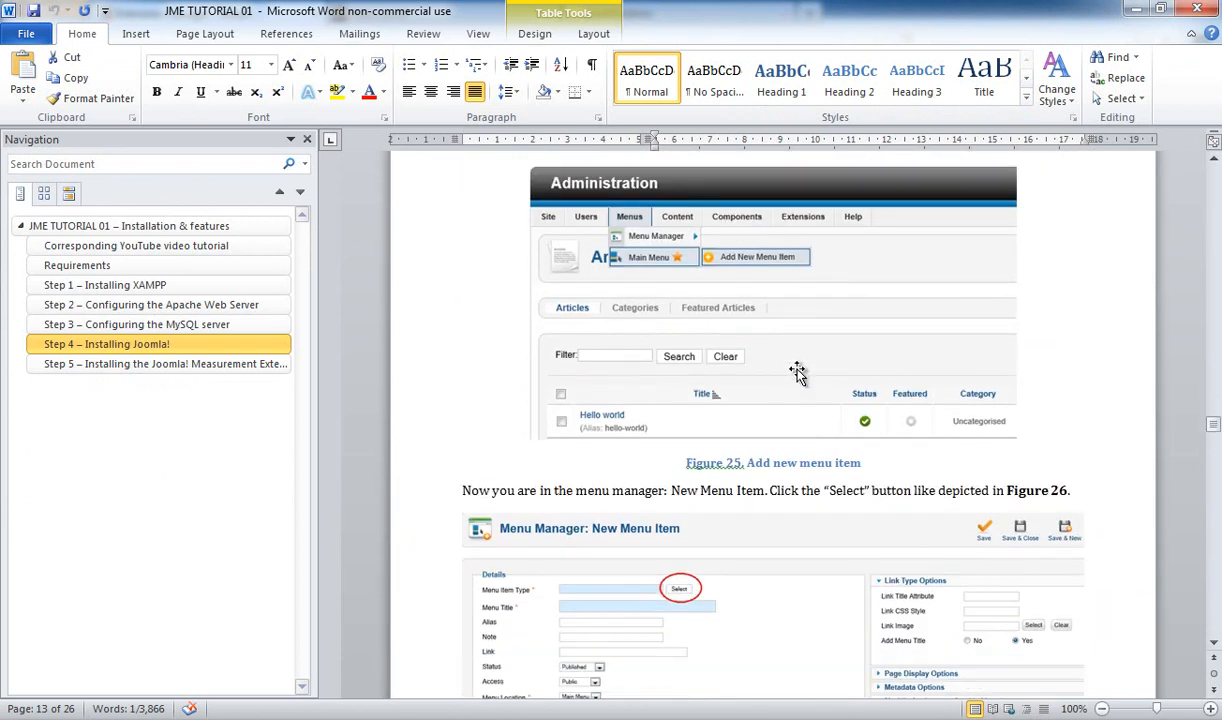
{"action": "scroll", "coordinate": [798, 371], "scroll_direction": "down", "scroll_amount": 20}
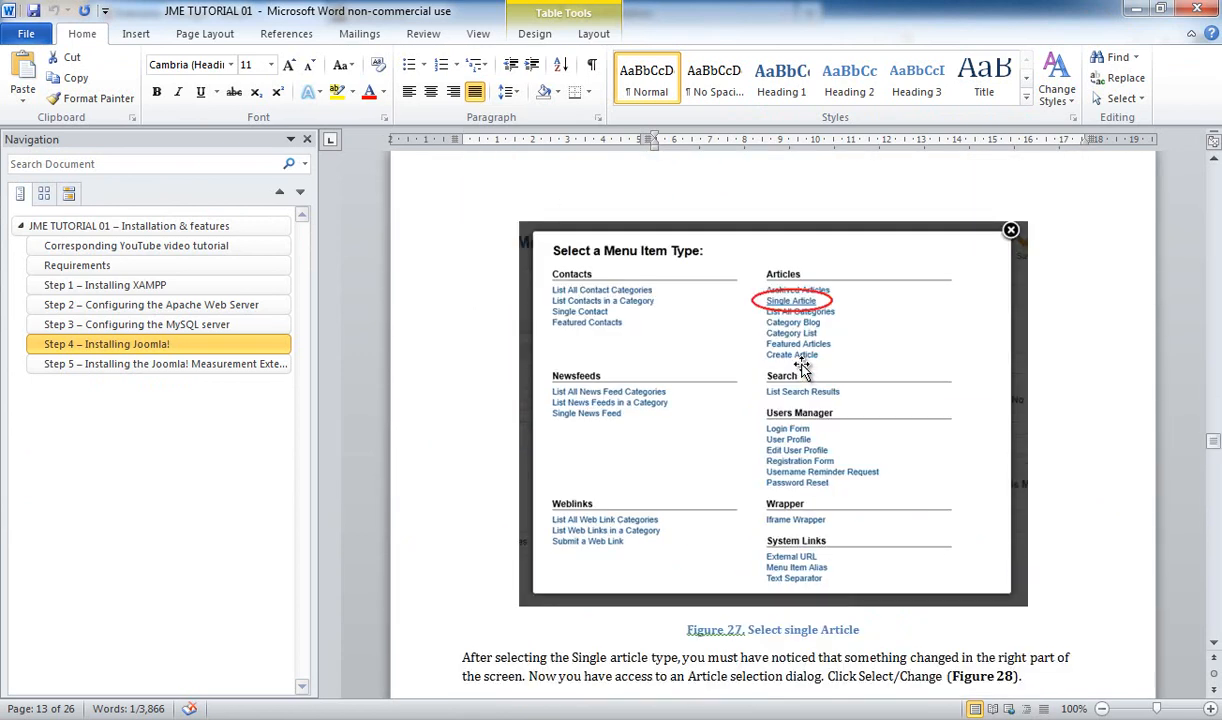
{"action": "scroll", "coordinate": [806, 366], "scroll_direction": "down", "scroll_amount": 13}
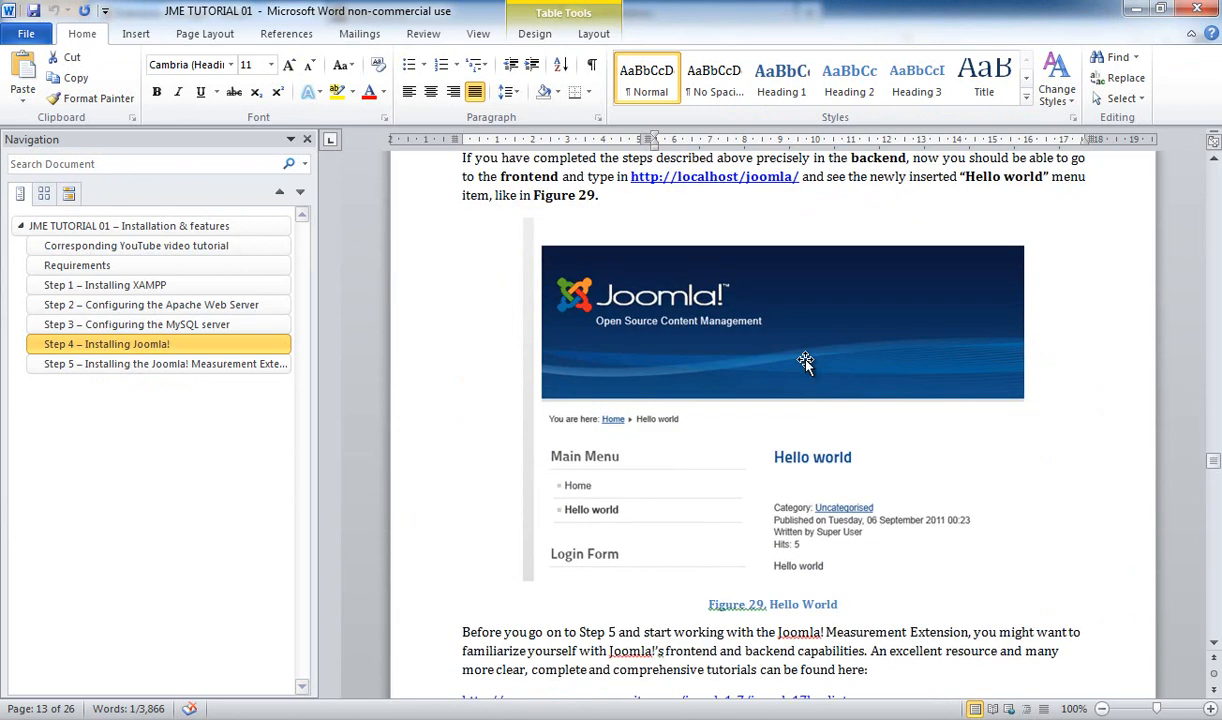
{"action": "scroll", "coordinate": [781, 262], "scroll_direction": "down", "scroll_amount": 8}
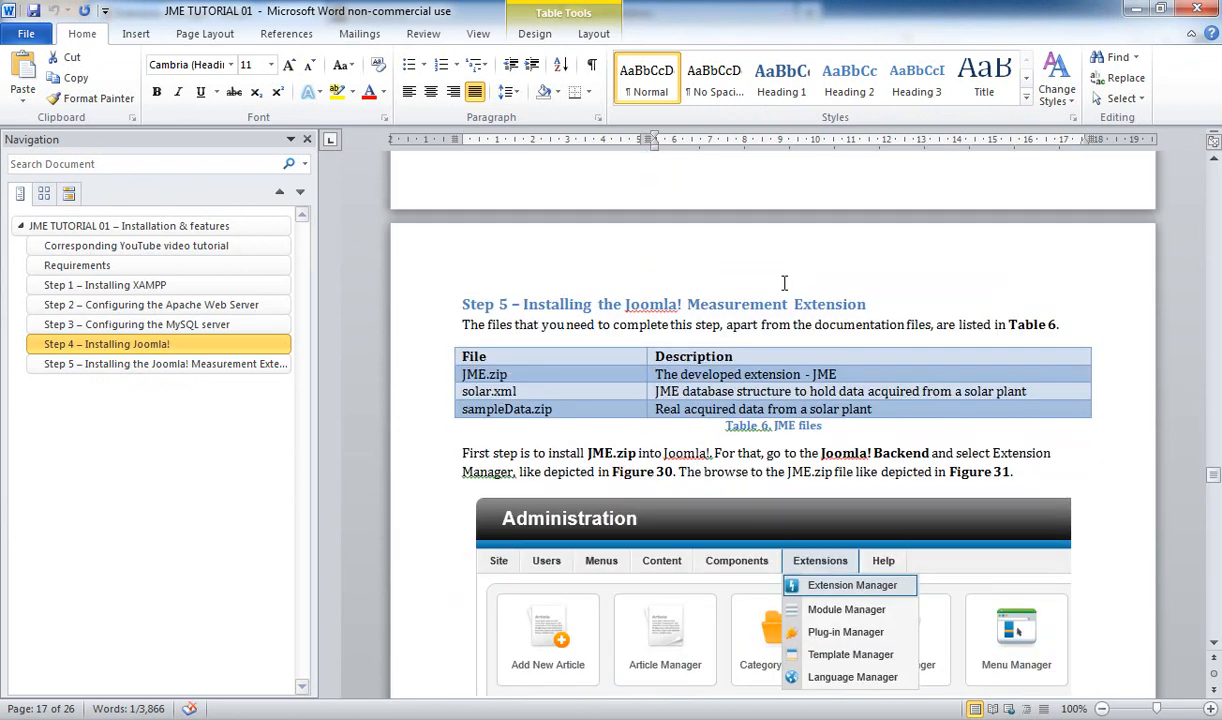
{"action": "scroll", "coordinate": [784, 283], "scroll_direction": "up", "scroll_amount": 4}
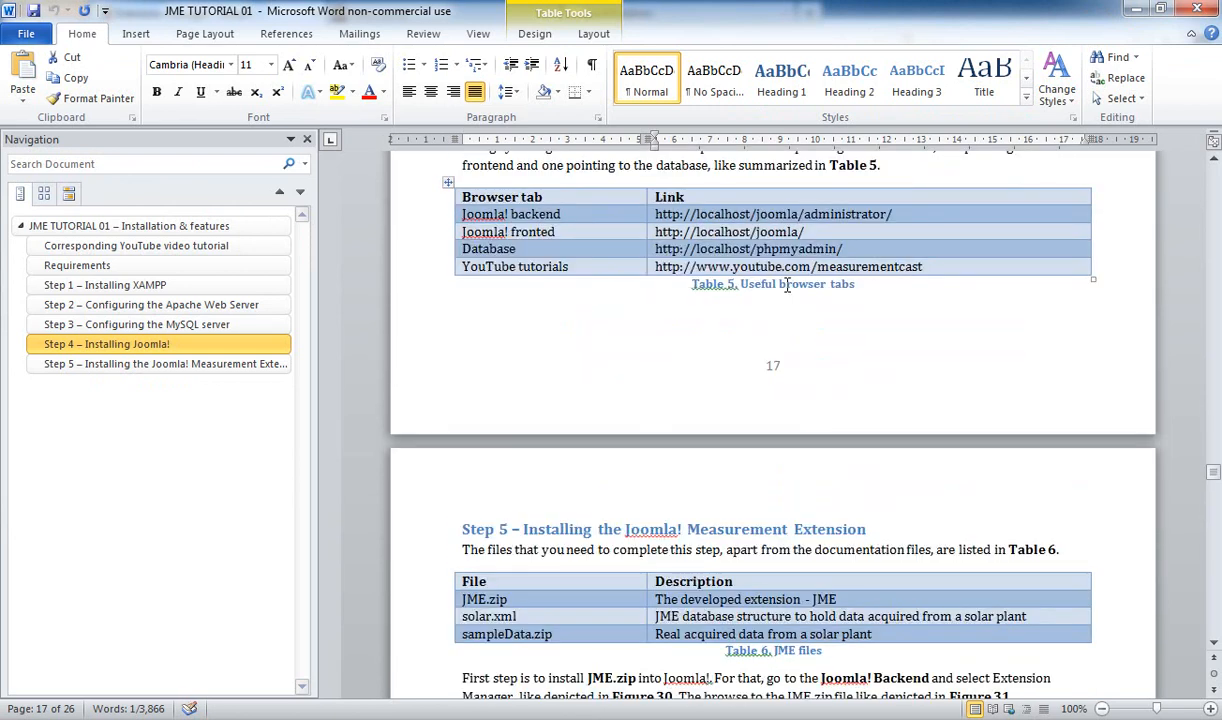
{"action": "left_click", "coordinate": [458, 215]}
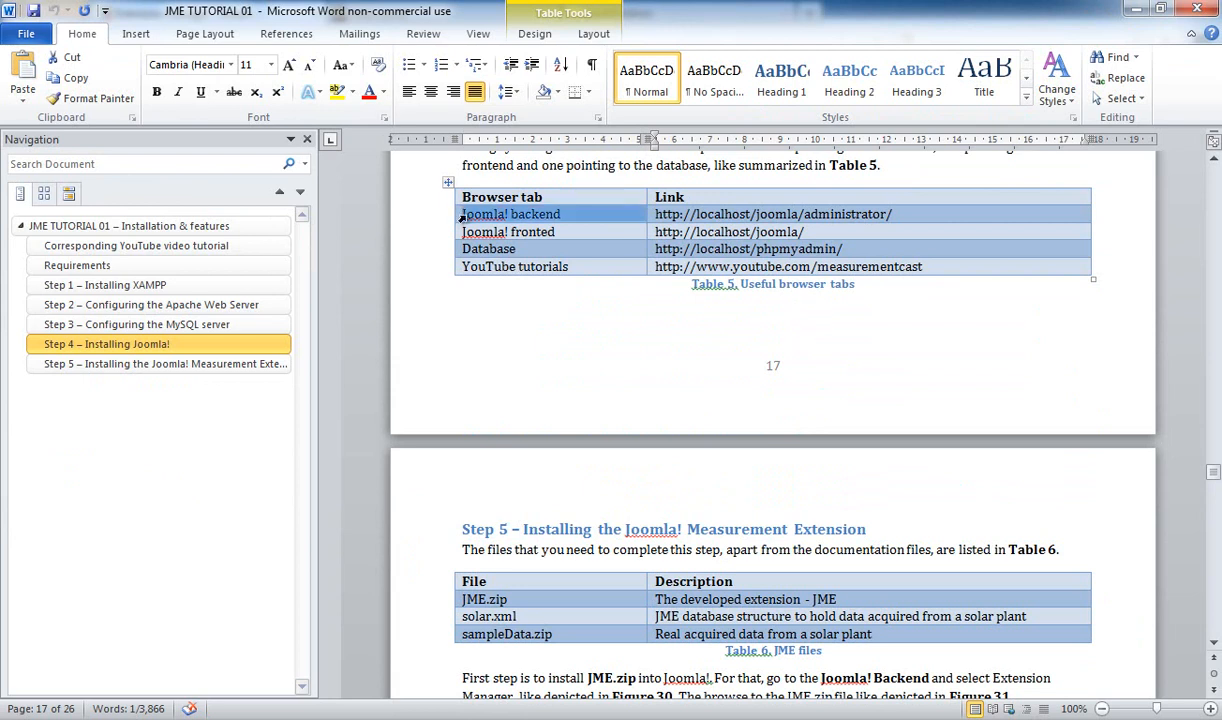
{"action": "left_click_drag", "start_coordinate": [568, 217], "coordinate": [586, 244]}
{"action": "left_click_drag", "start_coordinate": [605, 270], "coordinate": [880, 271]}
{"action": "left_click", "coordinate": [984, 271]}
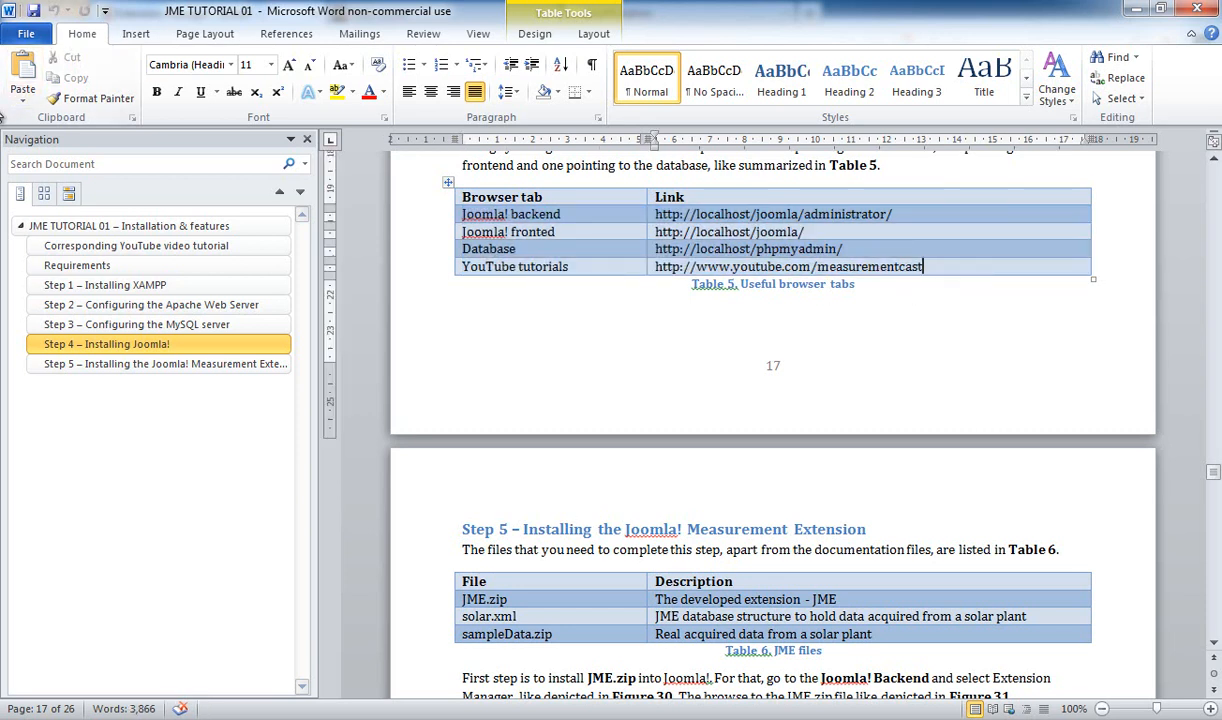
{"action": "key", "text": "alt+Tab"}
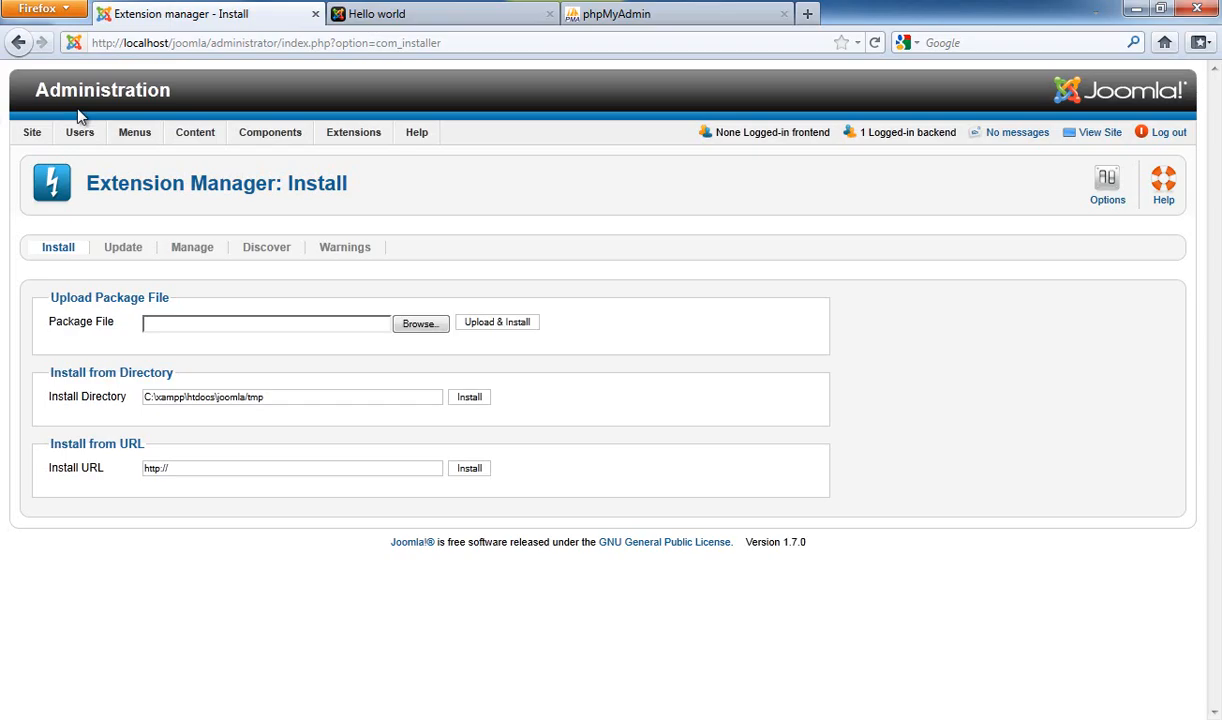
{"action": "left_click", "coordinate": [806, 14]}
{"action": "left_click", "coordinate": [1018, 14]}
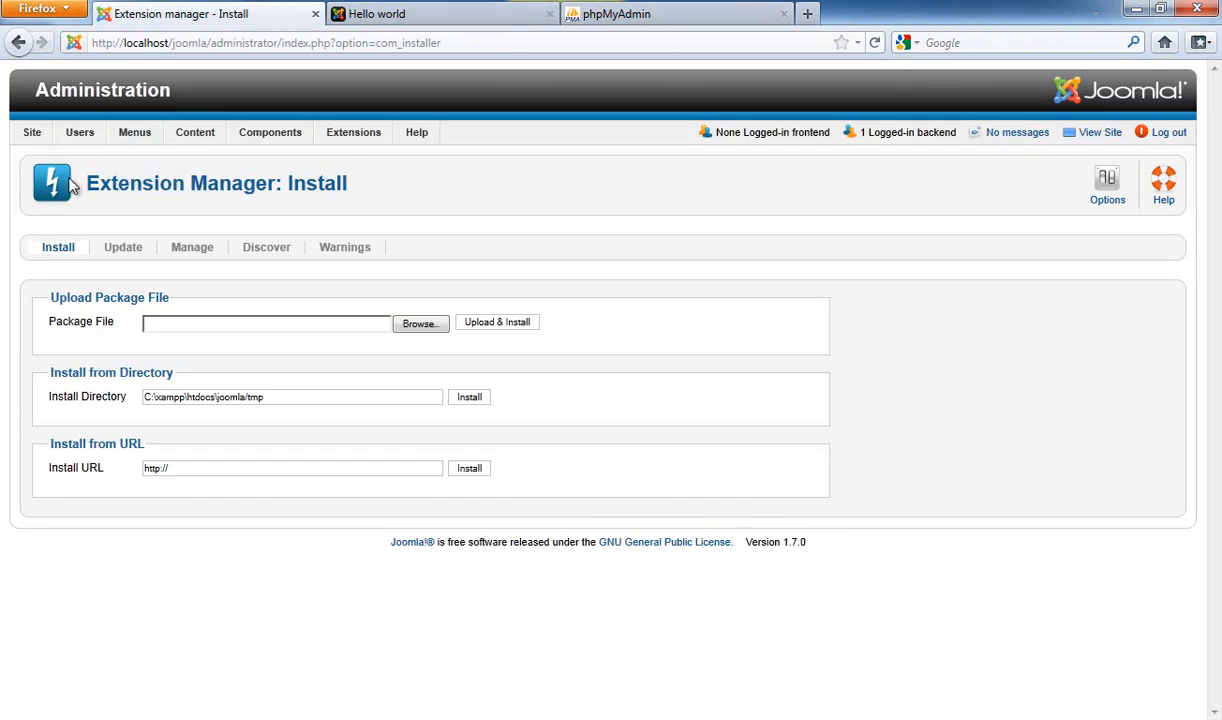
{"action": "mouse_move", "coordinate": [3, 200]}
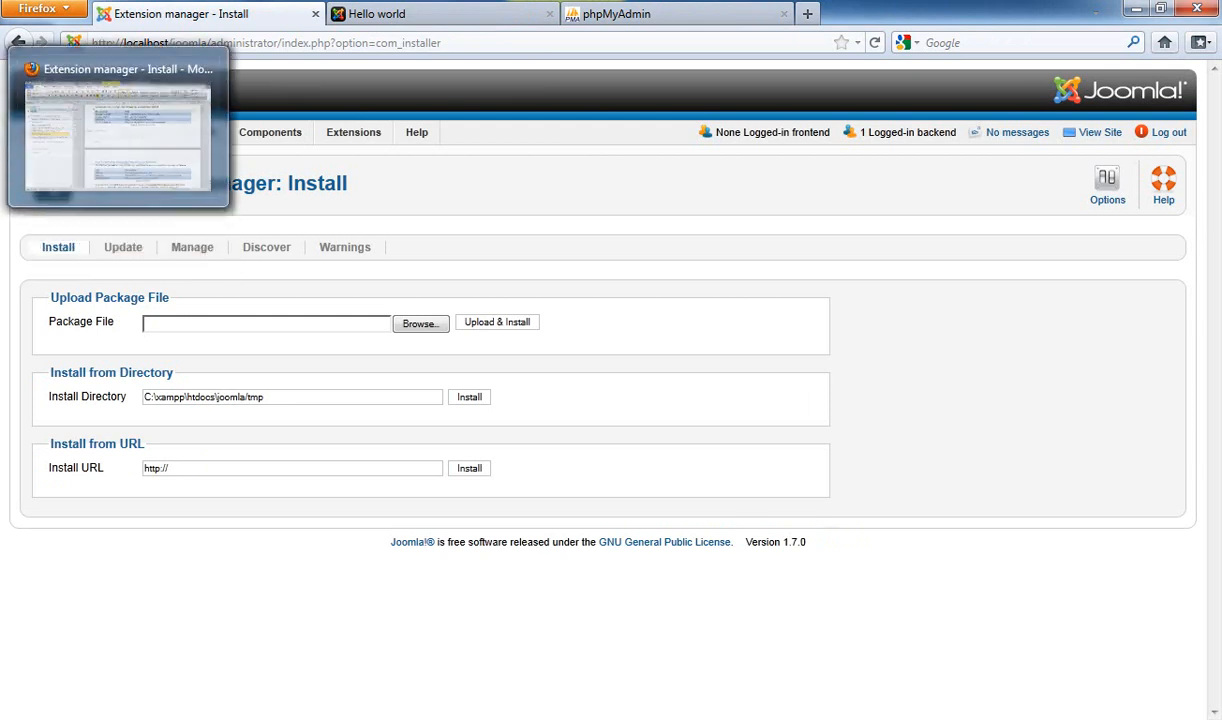
{"action": "left_click", "coordinate": [3, 135]}
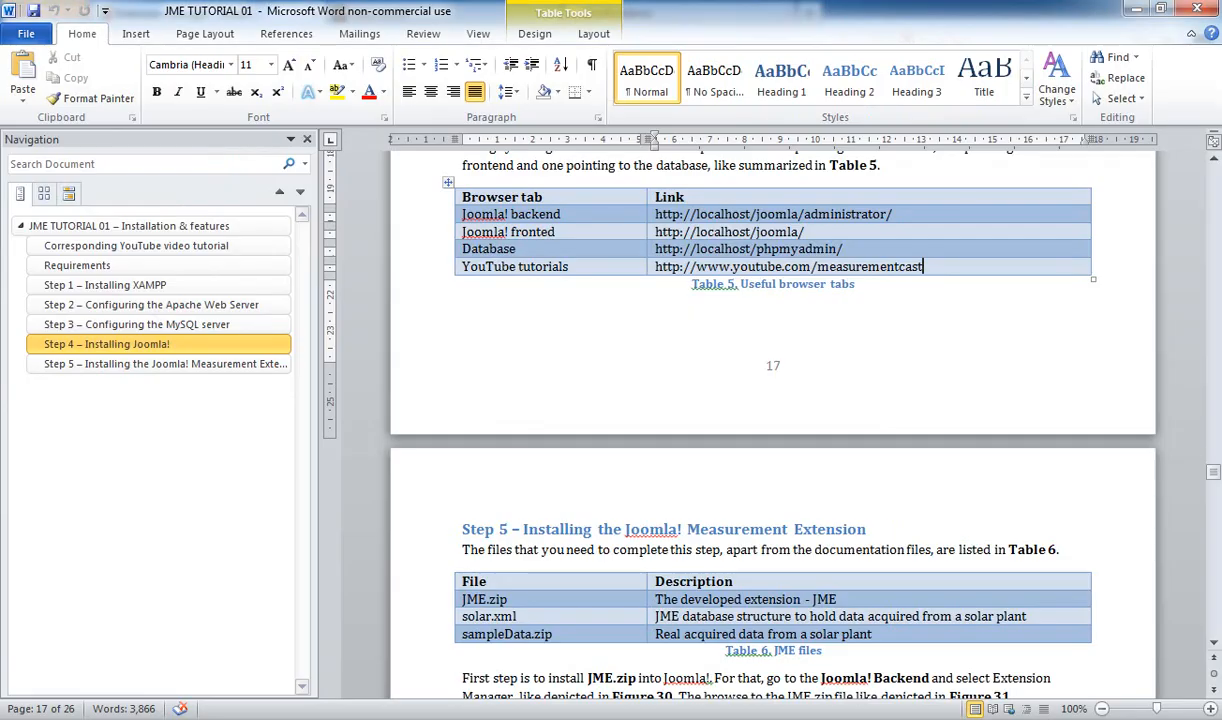
{"action": "scroll", "coordinate": [650, 240], "scroll_direction": "down", "scroll_amount": 3}
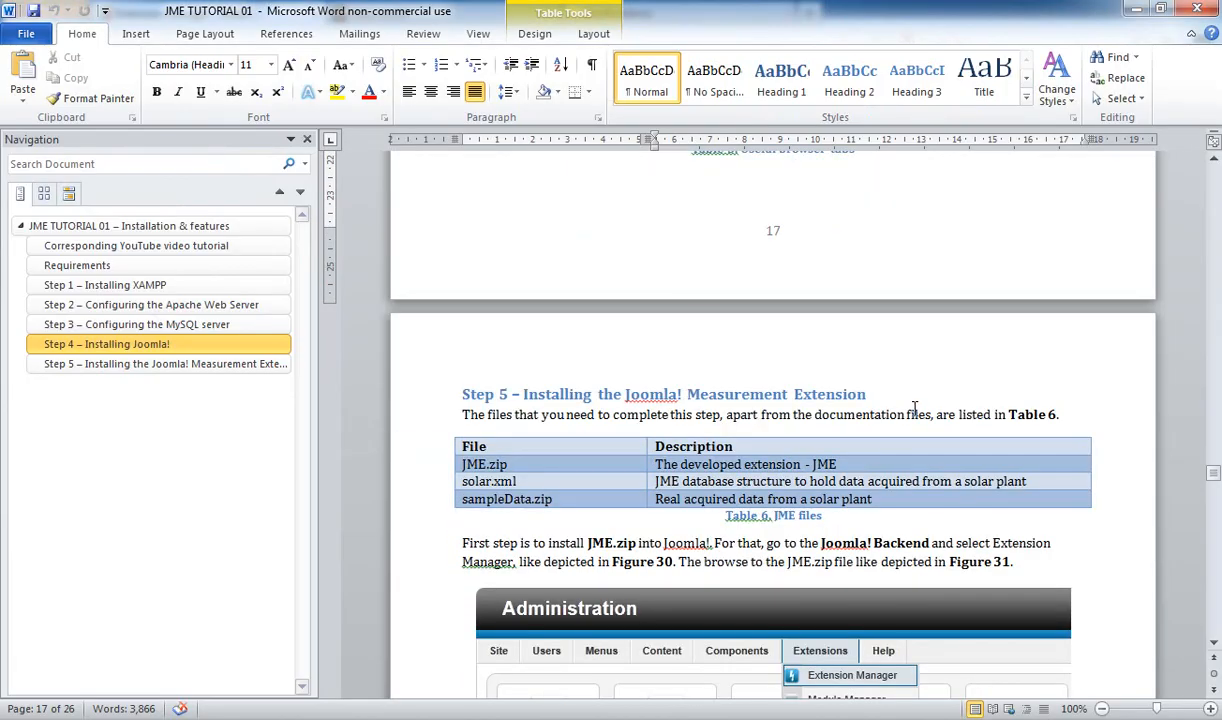
{"action": "key", "text": "alt+Tab"}
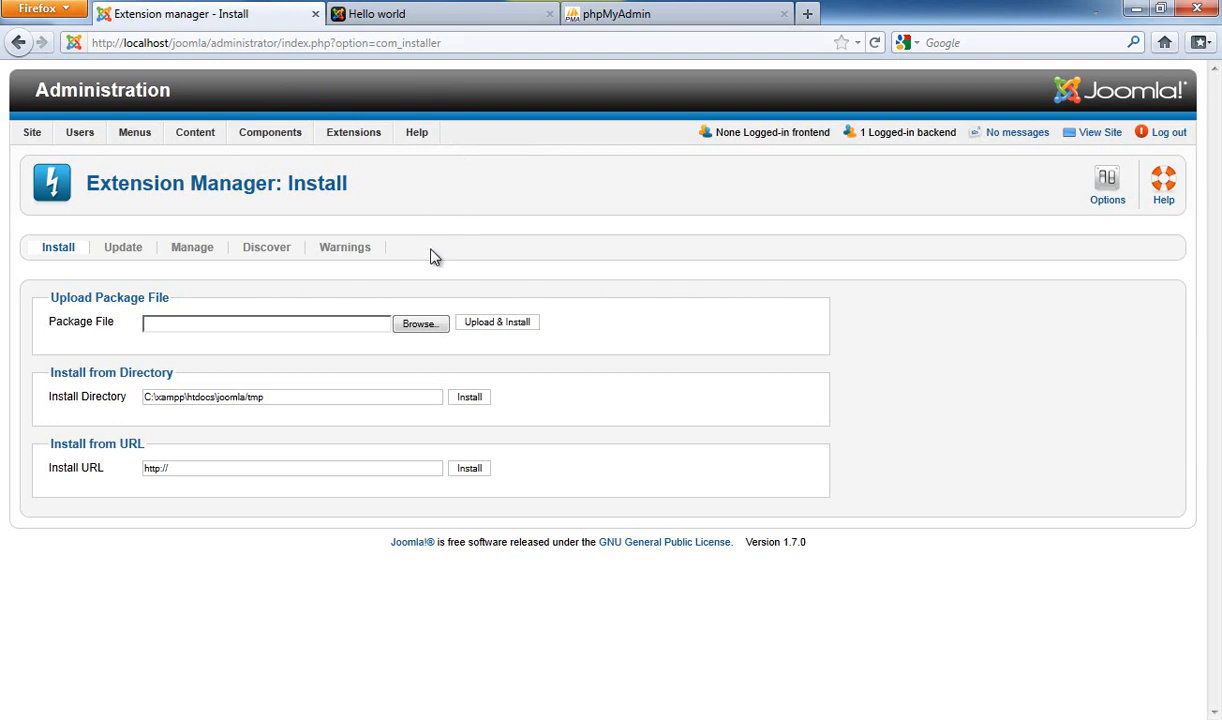
Choose F:\JoomlaMeasurementExtension\Files\JME.zip as the package file to upload
{"action": "left_click", "coordinate": [421, 333]}
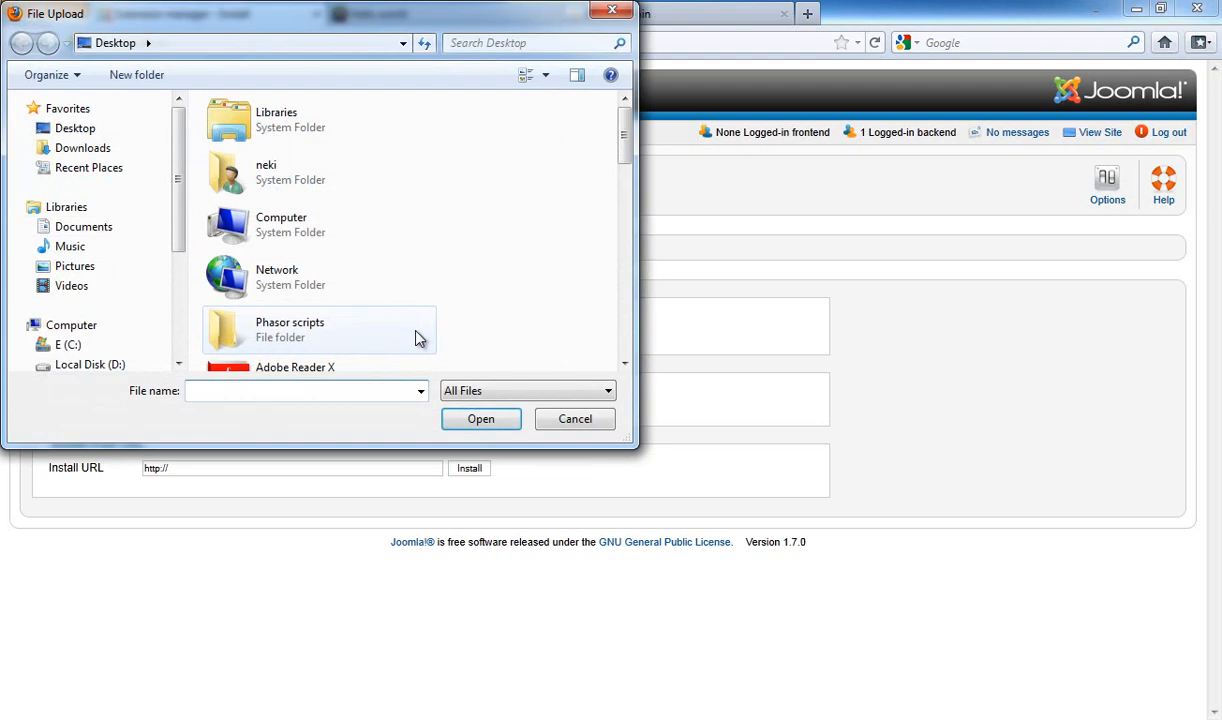
{"action": "double_click", "coordinate": [308, 240]}
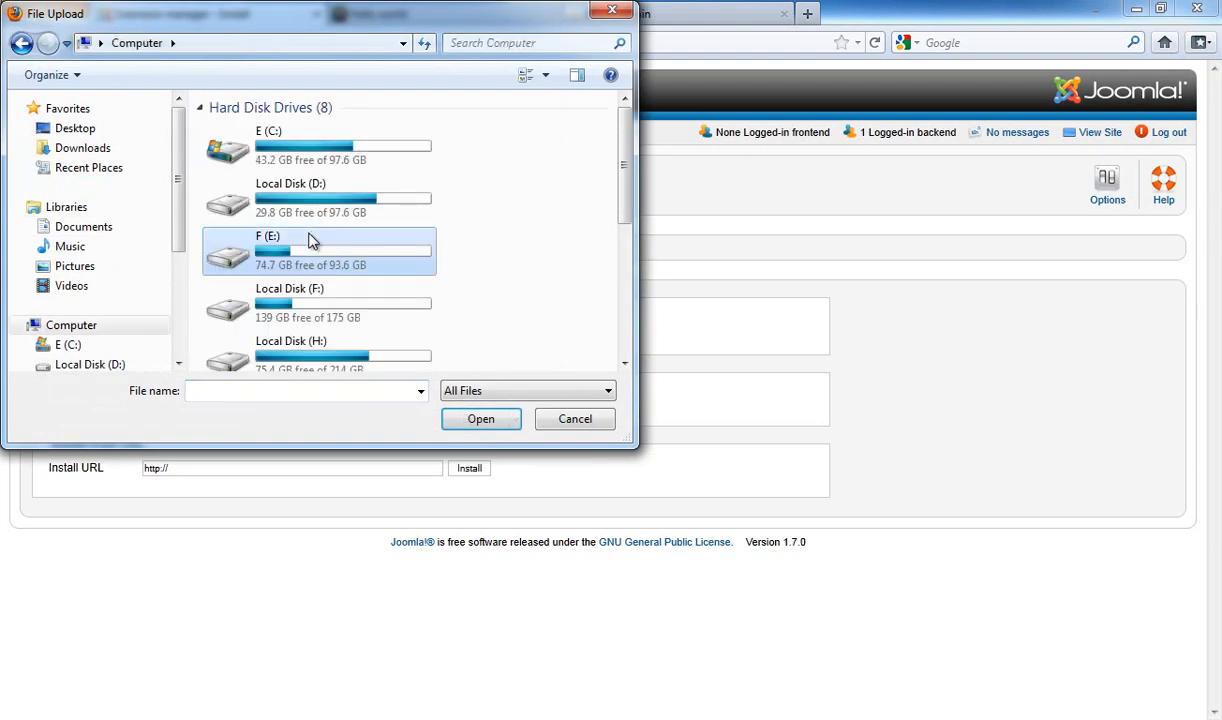
{"action": "scroll", "coordinate": [326, 256], "scroll_direction": "down", "scroll_amount": 2}
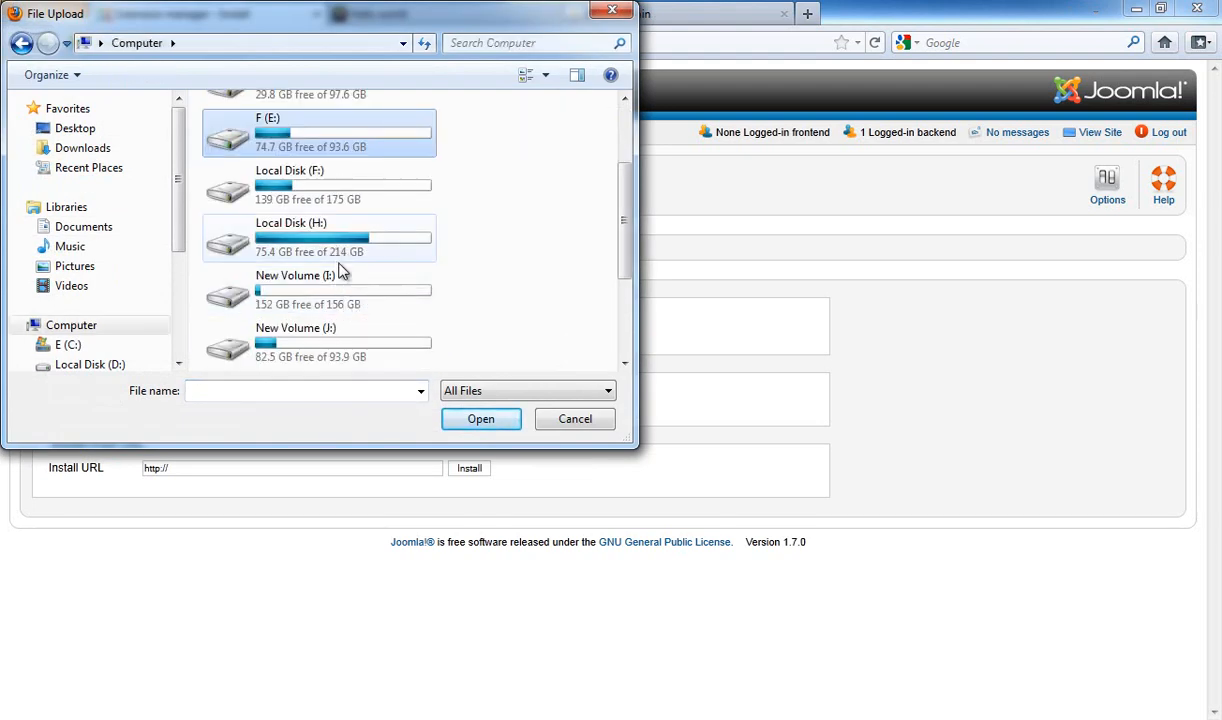
{"action": "double_click", "coordinate": [335, 188]}
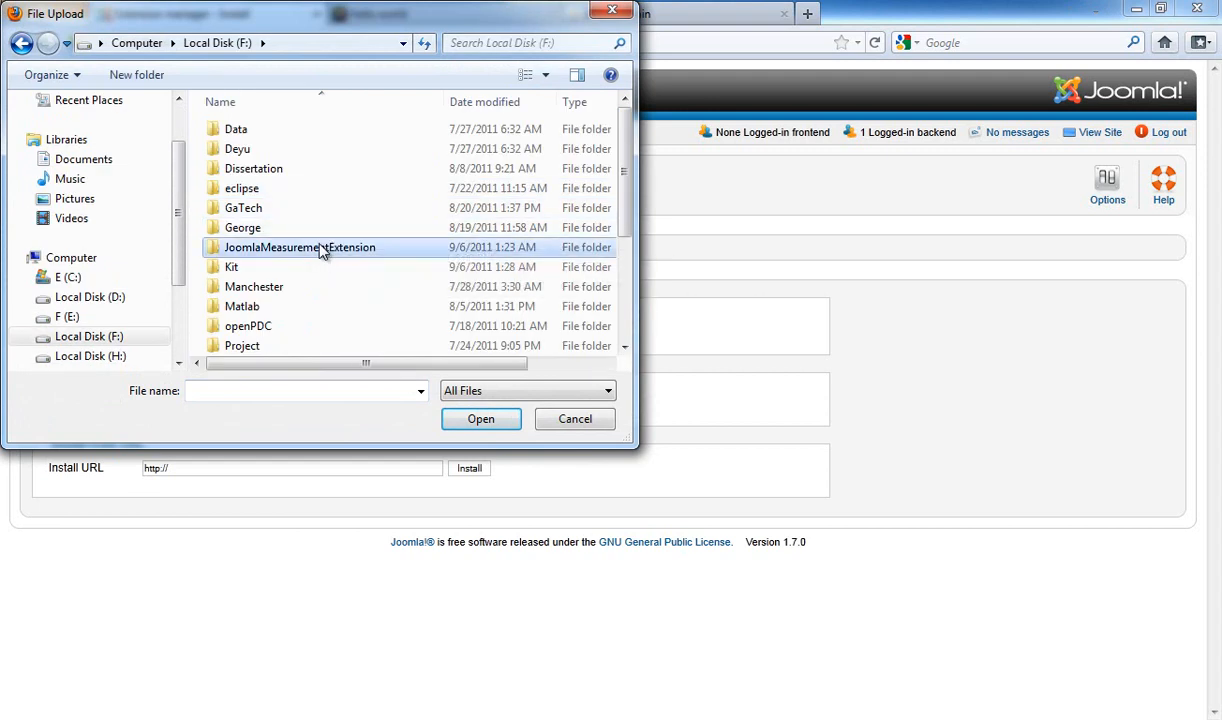
{"action": "double_click", "coordinate": [319, 248]}
{"action": "double_click", "coordinate": [248, 170]}
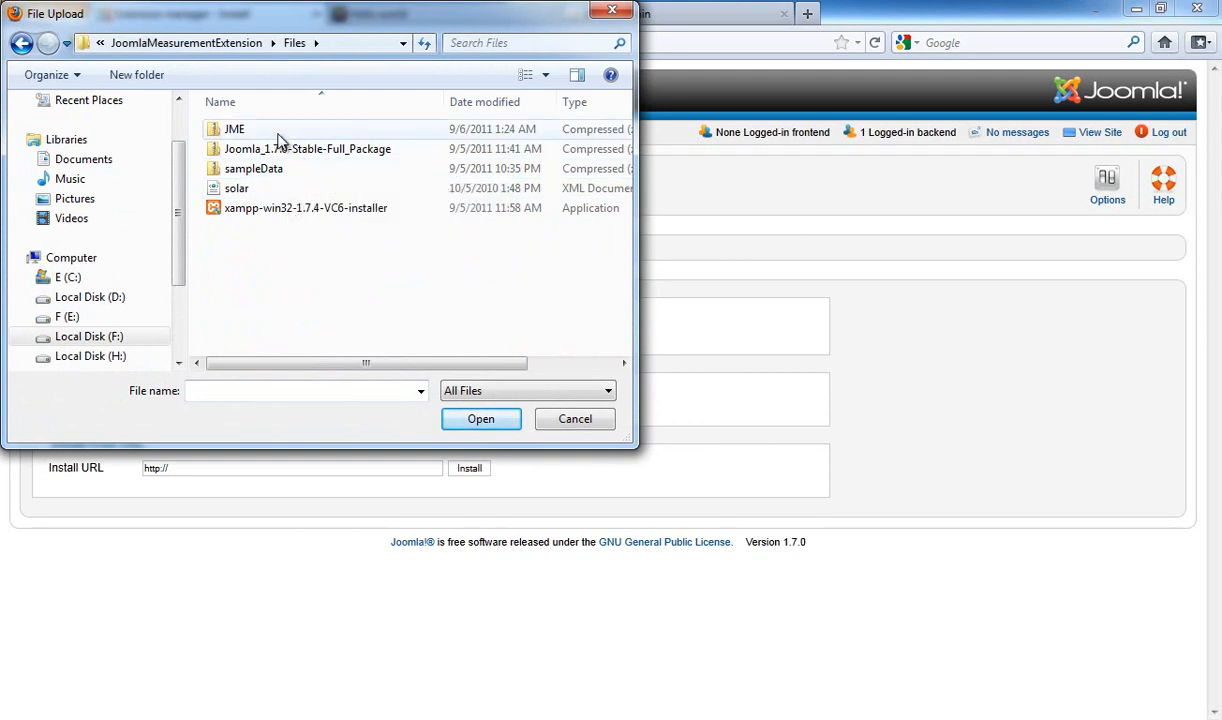
{"action": "left_click", "coordinate": [283, 130]}
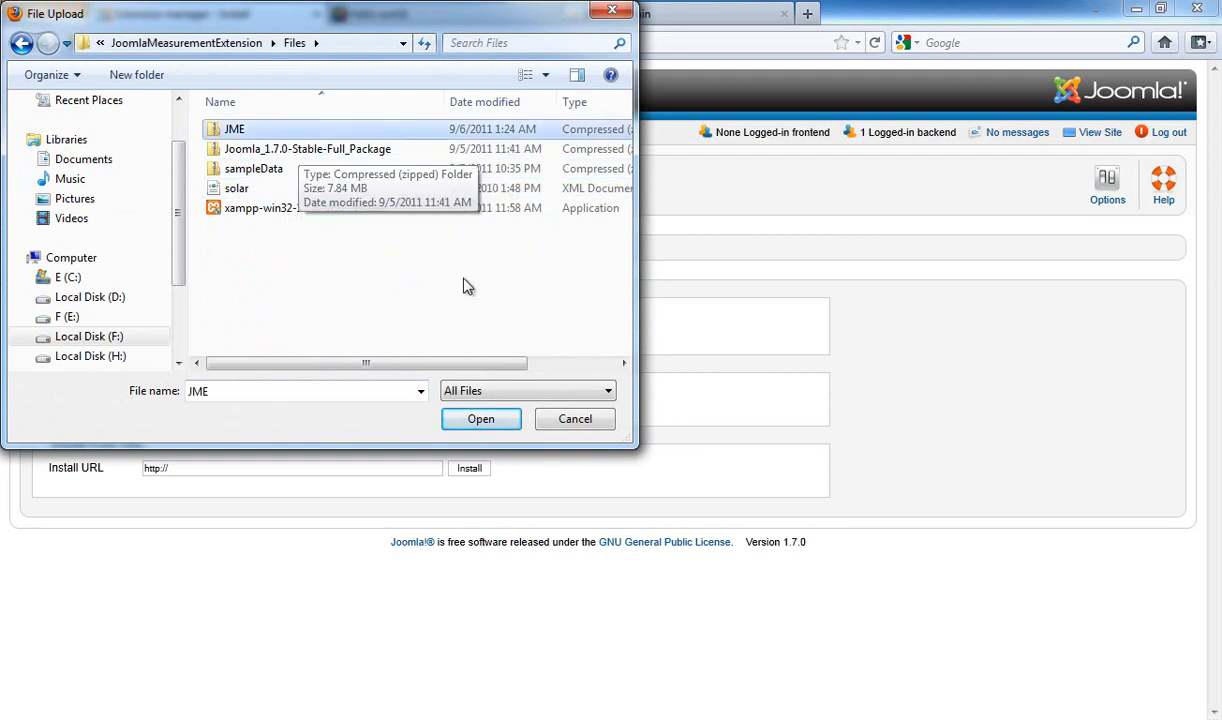
{"action": "left_click", "coordinate": [479, 418]}
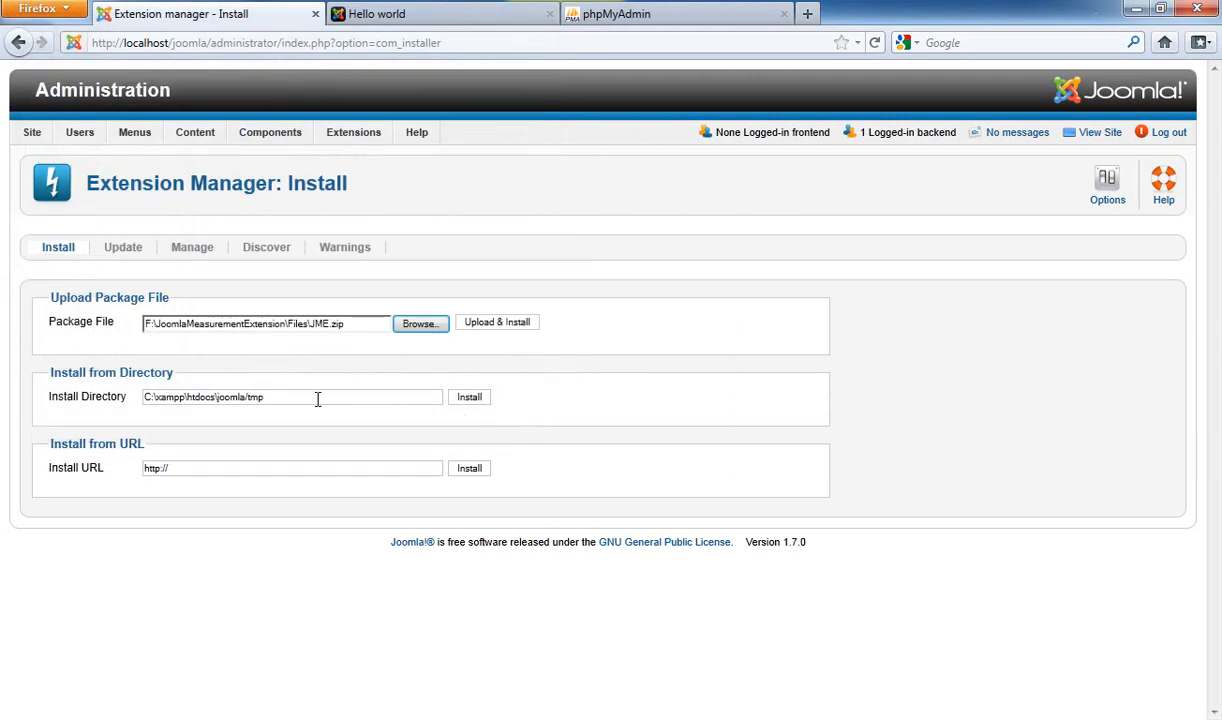
Upload & Install JME.zip, then review the success and thank-you messages
{"action": "left_click", "coordinate": [509, 331]}
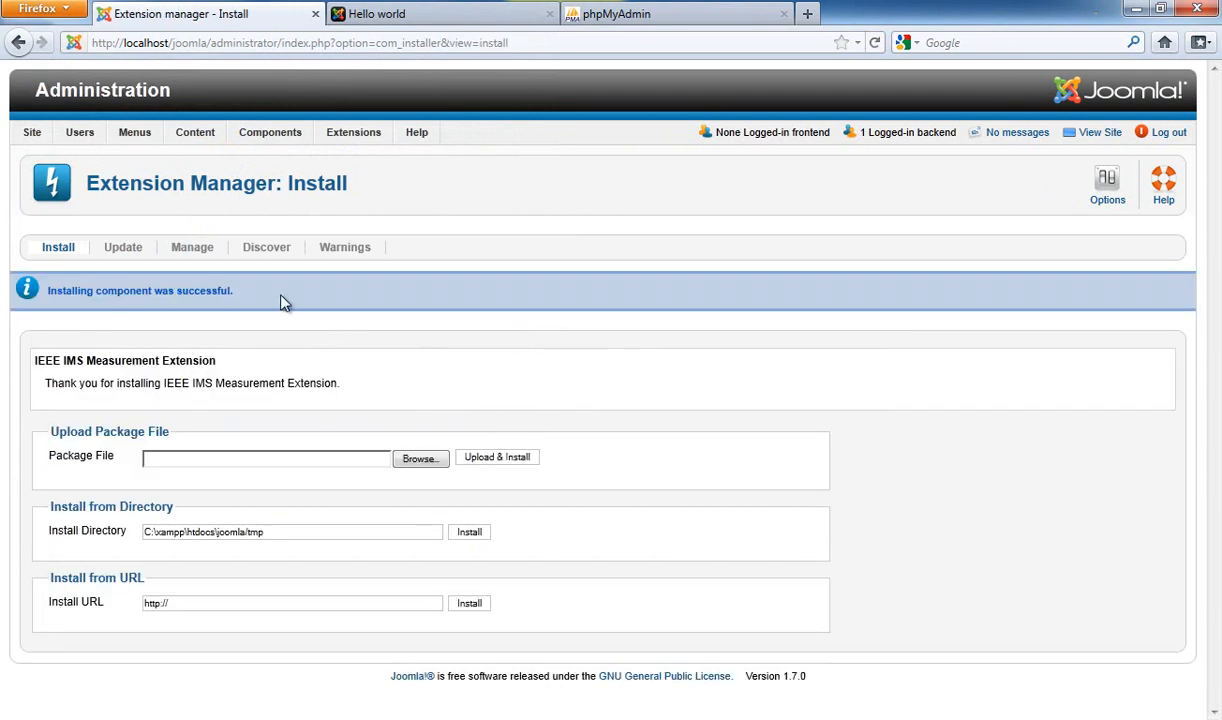
{"action": "left_click_drag", "start_coordinate": [234, 291], "coordinate": [33, 286]}
{"action": "left_click_drag", "start_coordinate": [34, 352], "coordinate": [371, 401]}
{"action": "left_click", "coordinate": [369, 399]}
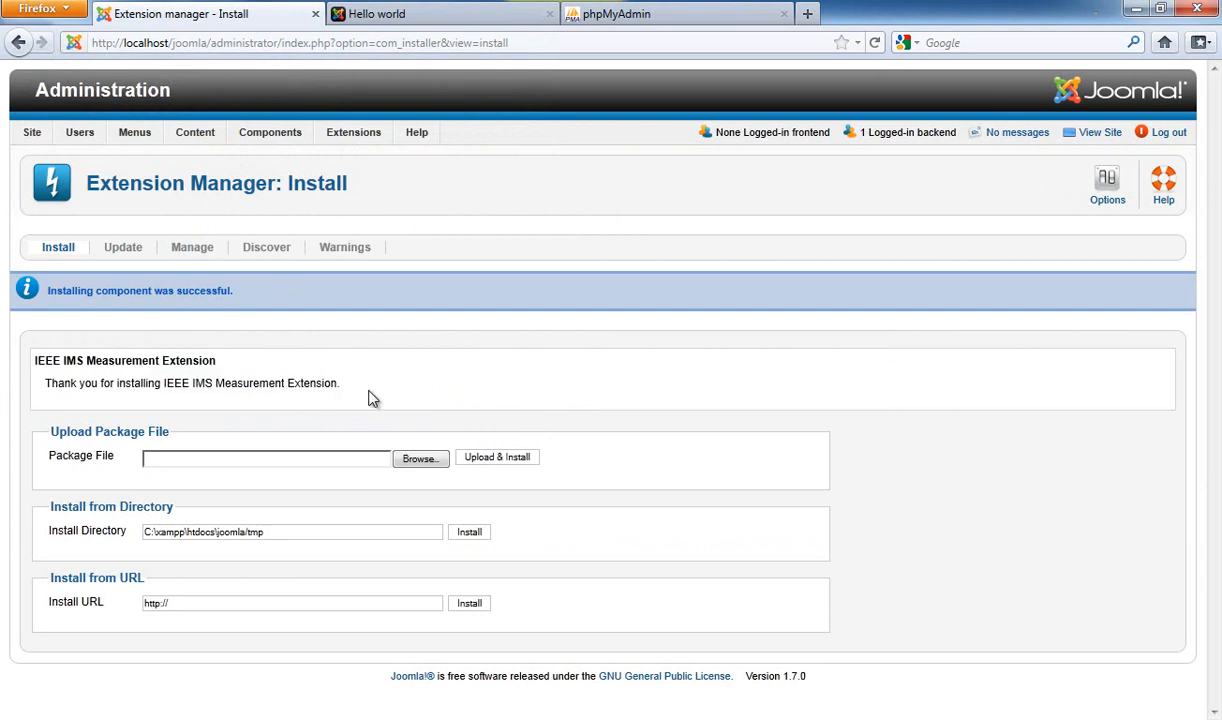